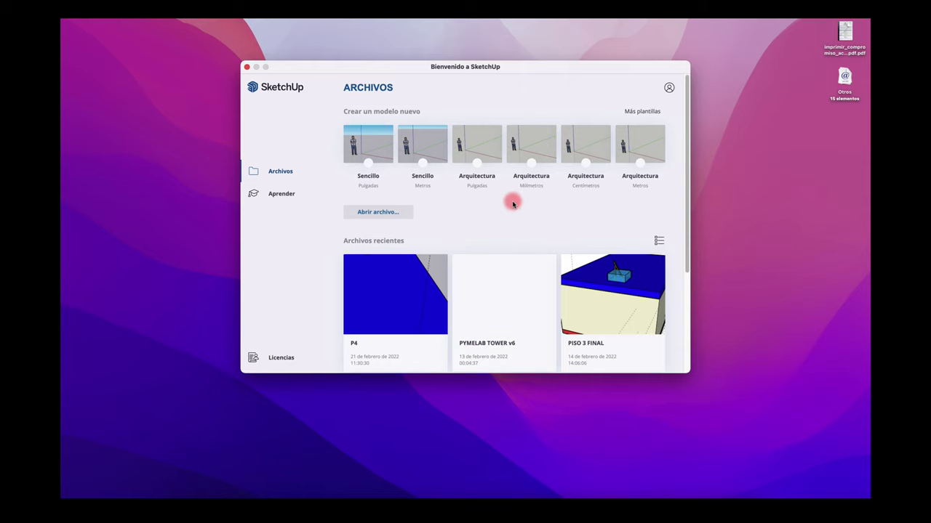
Start a new Arquitectura Milímetros model and delete the scale person figure.
{"action": "left_click", "coordinate": [539, 144]}
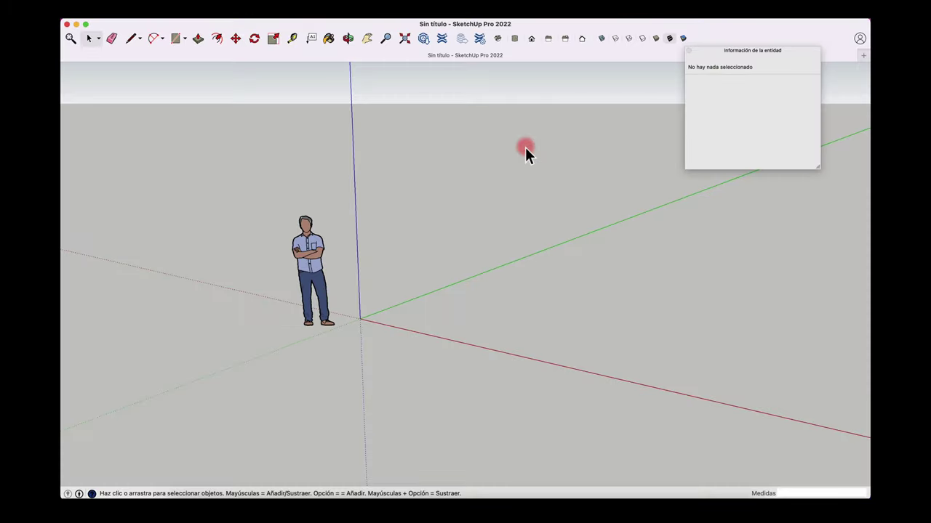
{"action": "left_click", "coordinate": [304, 246]}
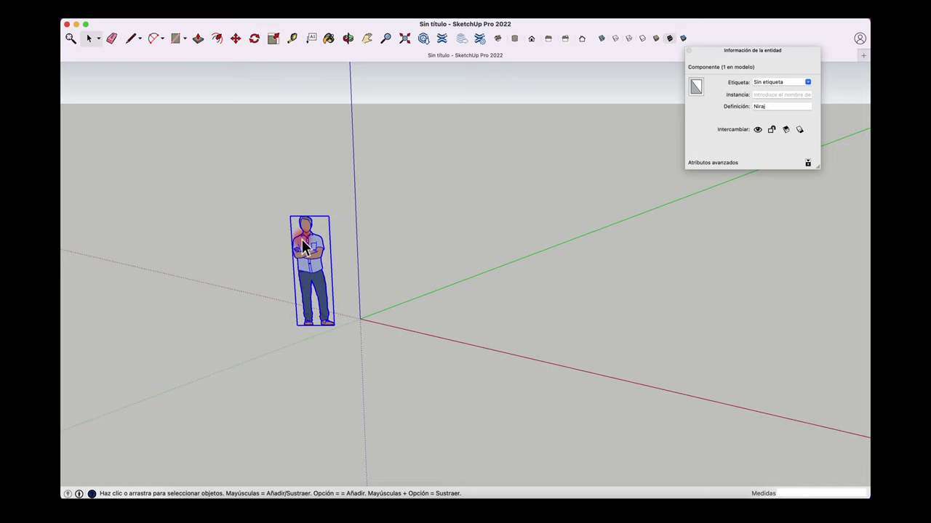
{"action": "key", "text": "Delete"}
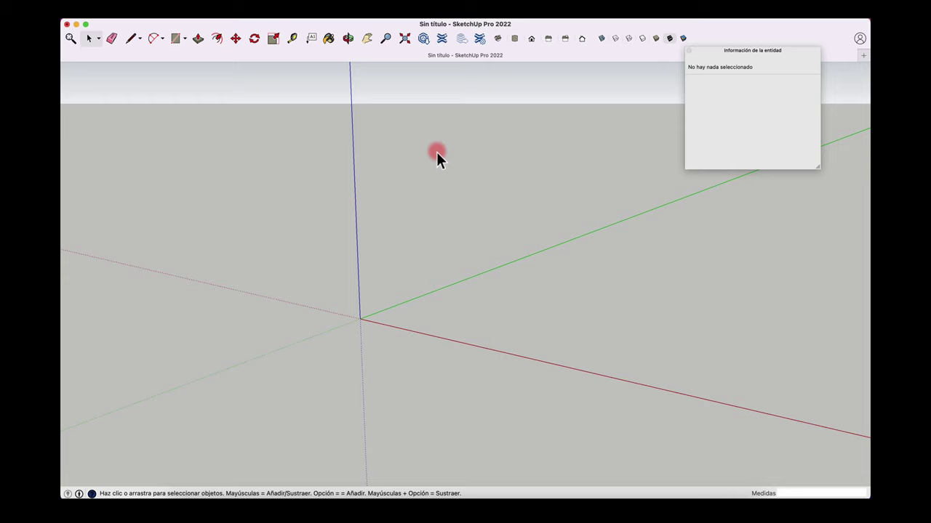
Bring up the 3D Warehouse sign-in page from the model.
{"action": "left_click_drag", "start_coordinate": [703, 51], "coordinate": [704, 81]}
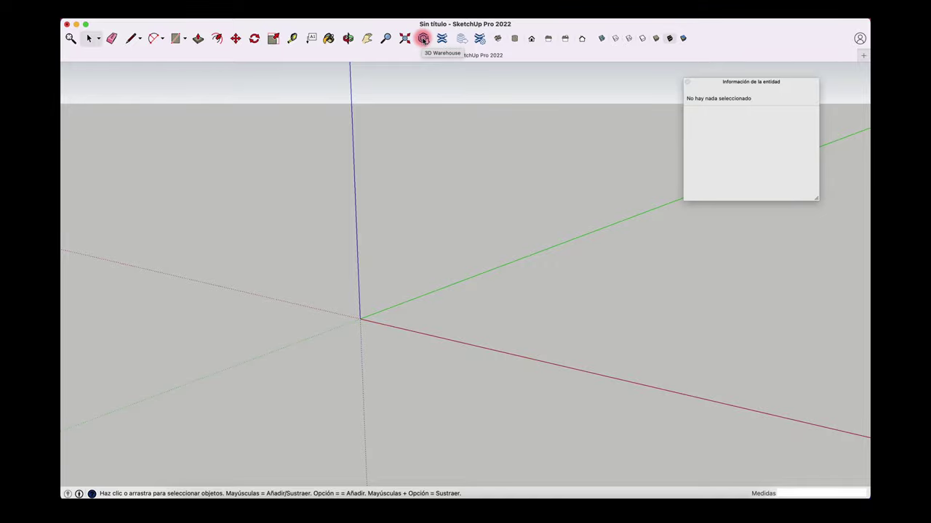
{"action": "left_click", "coordinate": [423, 39]}
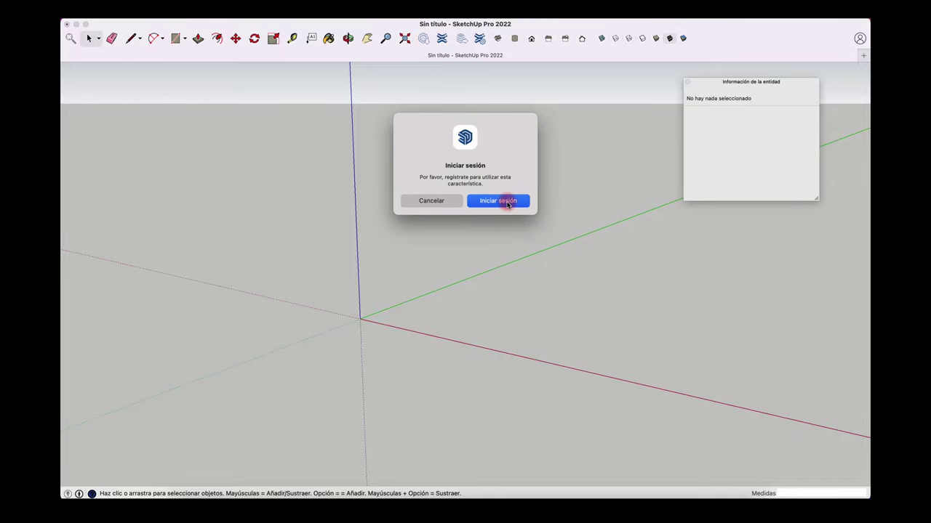
{"action": "left_click", "coordinate": [505, 202]}
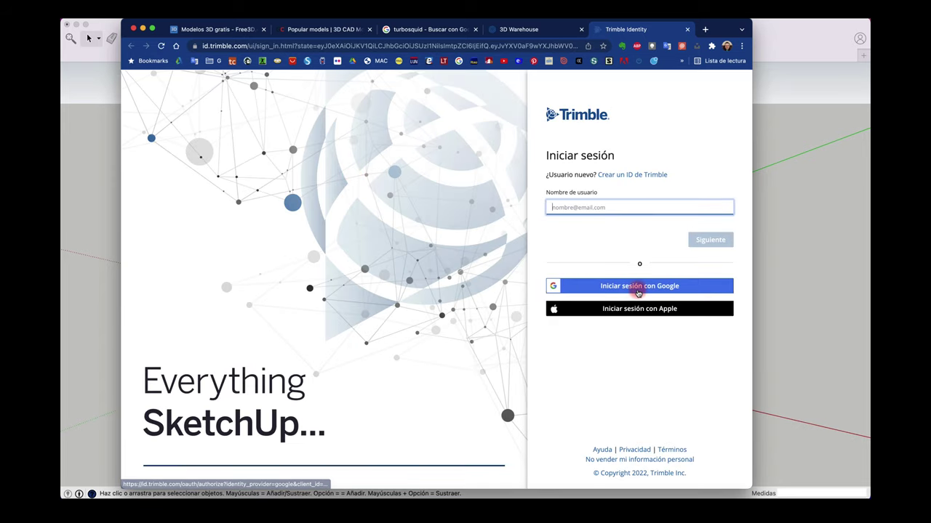
Sign in to Trimble with the first Google account, then close the confirmation browser window.
{"action": "left_click", "coordinate": [645, 287]}
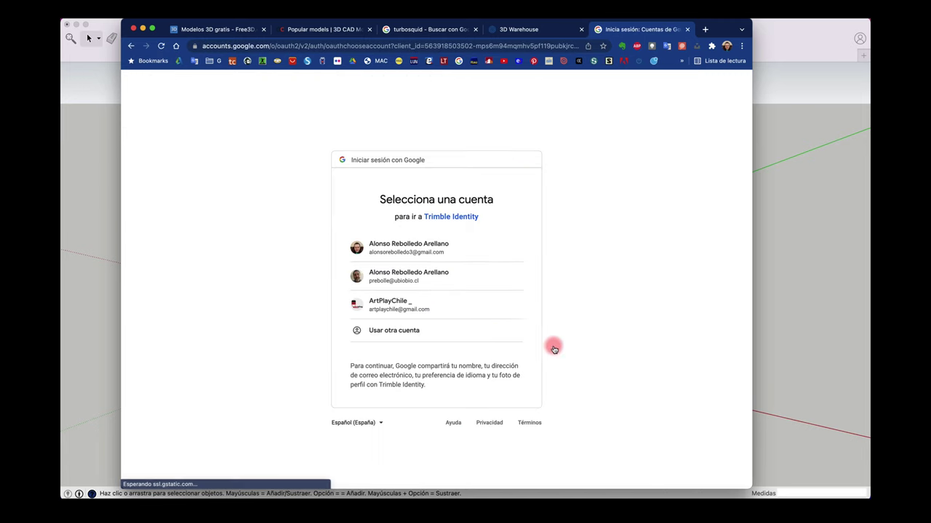
{"action": "left_click", "coordinate": [448, 249]}
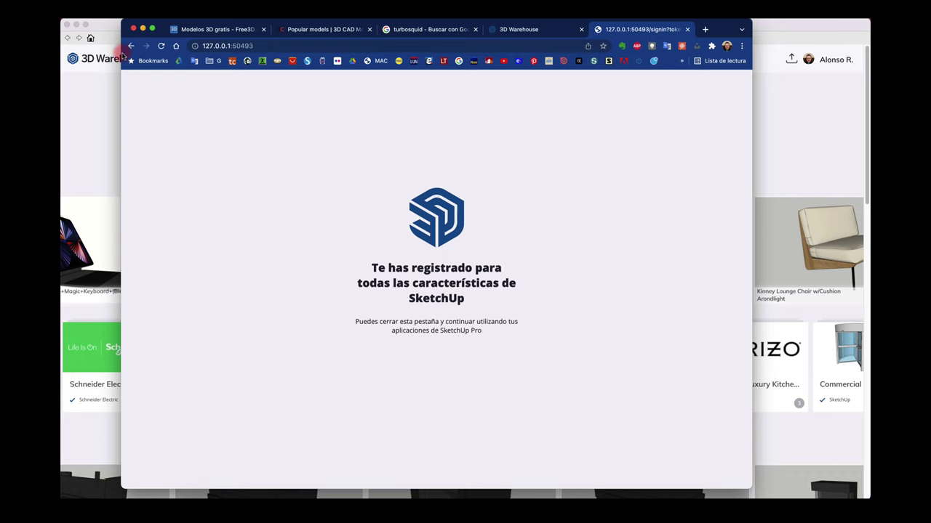
{"action": "left_click", "coordinate": [143, 27]}
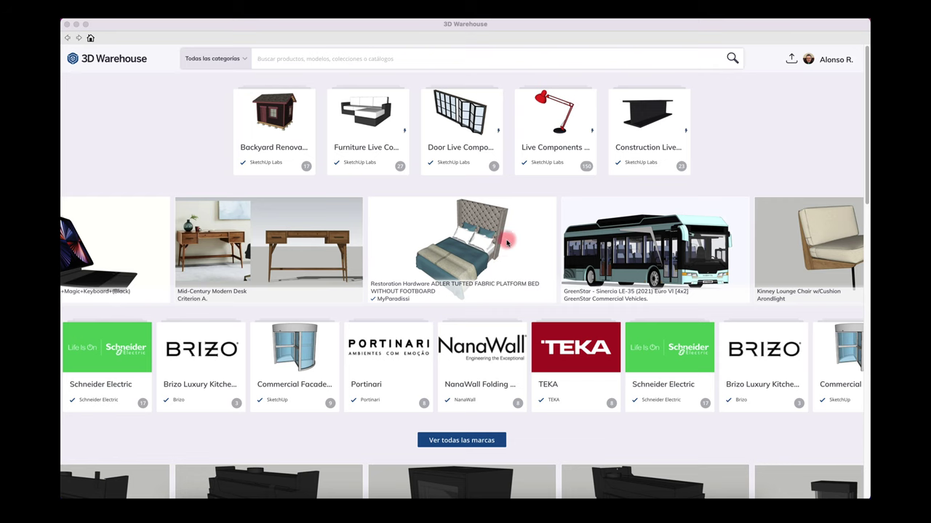
Download the Mid-Century Modern Desk and load it directly into the current model.
{"action": "scroll", "coordinate": [509, 270], "scroll_direction": "down", "scroll_amount": 1}
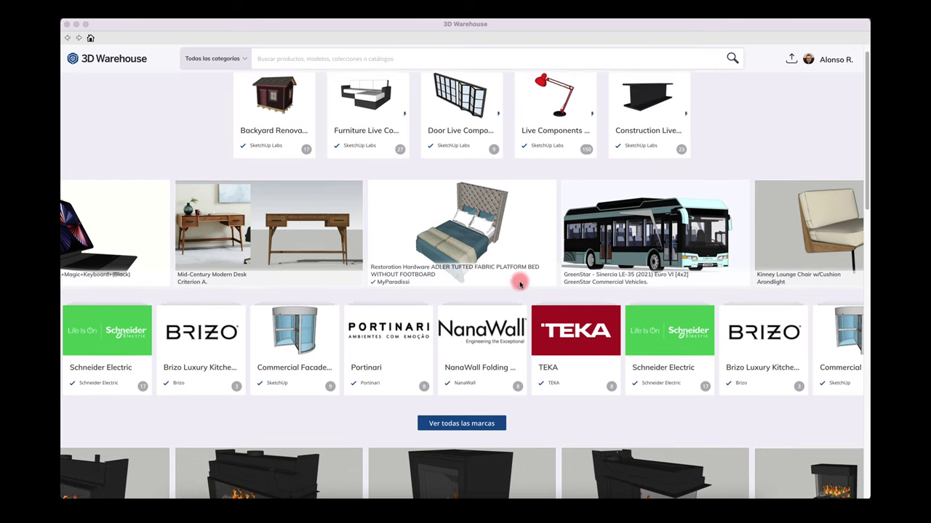
{"action": "left_click", "coordinate": [285, 220]}
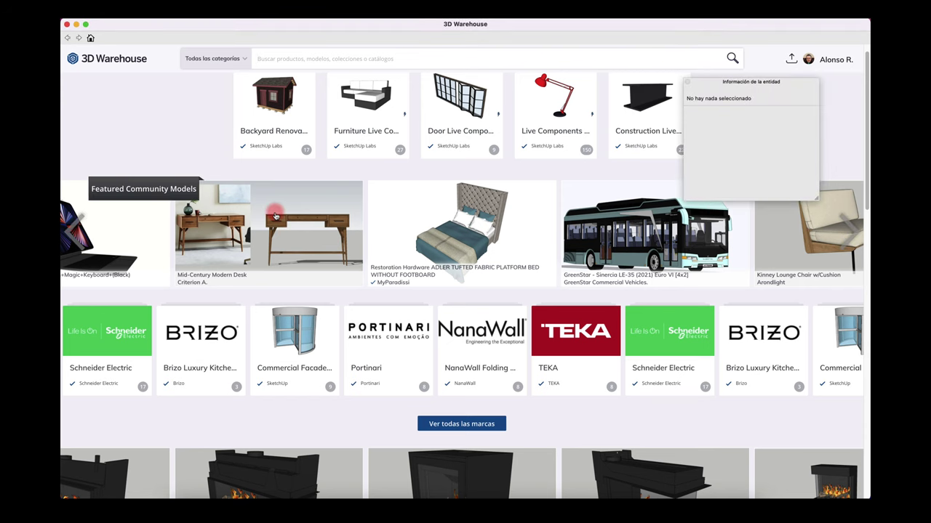
{"action": "left_click", "coordinate": [275, 216]}
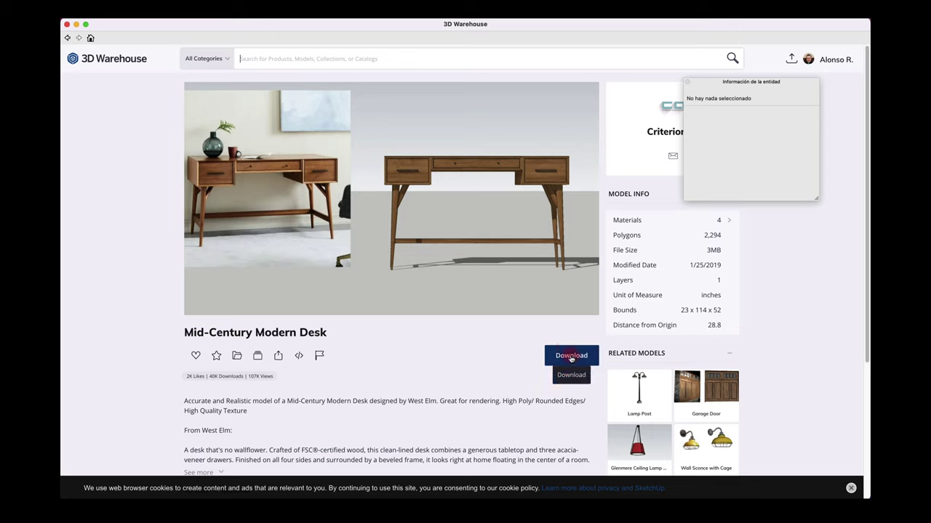
{"action": "left_click", "coordinate": [571, 355]}
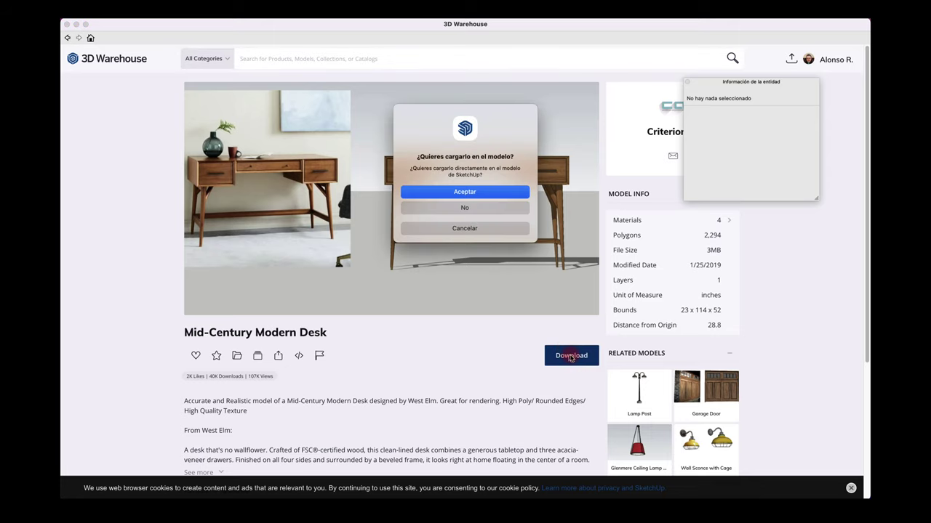
{"action": "left_click", "coordinate": [465, 191]}
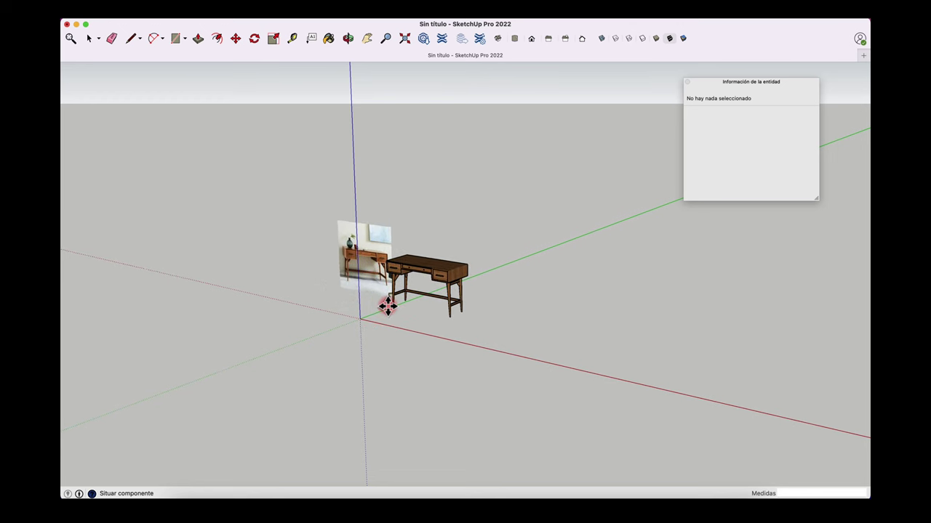
Place the Mid-Century Modern Desk at the axis origin and settle it in position.
{"action": "scroll", "coordinate": [385, 305], "scroll_direction": "up", "scroll_amount": 2}
{"action": "scroll", "coordinate": [386, 305], "scroll_direction": "up", "scroll_amount": 2}
{"action": "scroll", "coordinate": [388, 313], "scroll_direction": "up", "scroll_amount": 3}
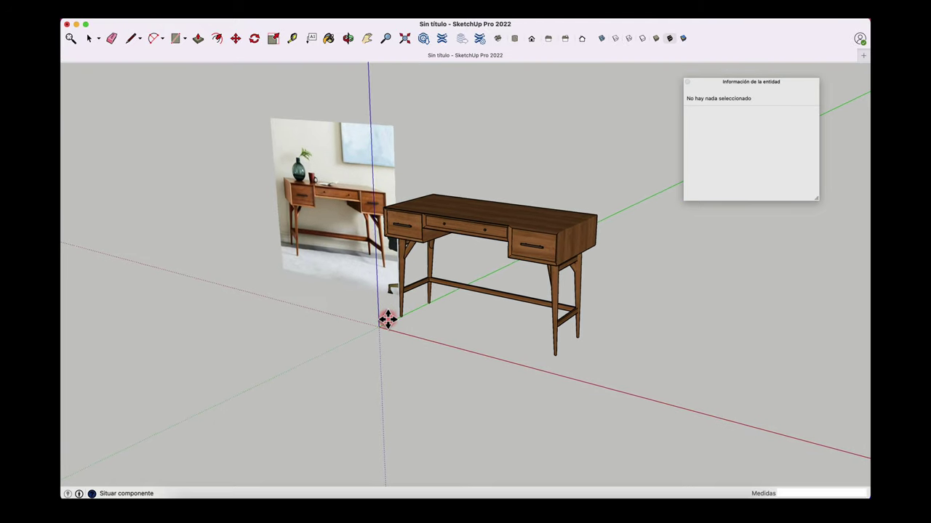
{"action": "left_click", "coordinate": [378, 327]}
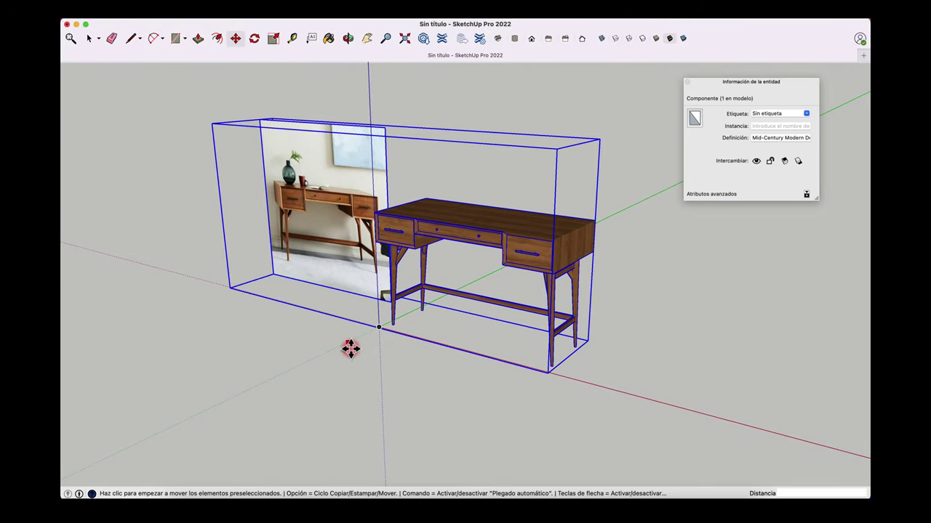
{"action": "key", "text": "super+t"}
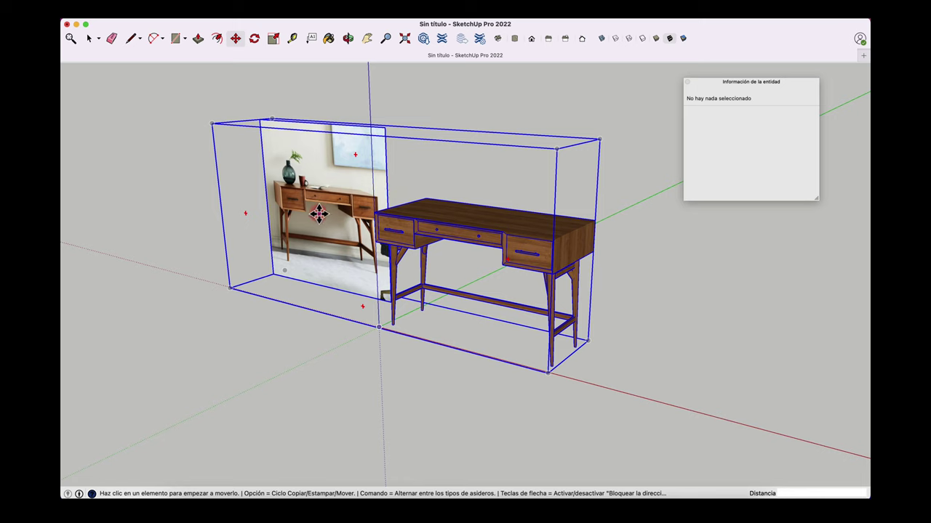
{"action": "left_click_drag", "start_coordinate": [318, 213], "coordinate": [321, 191]}
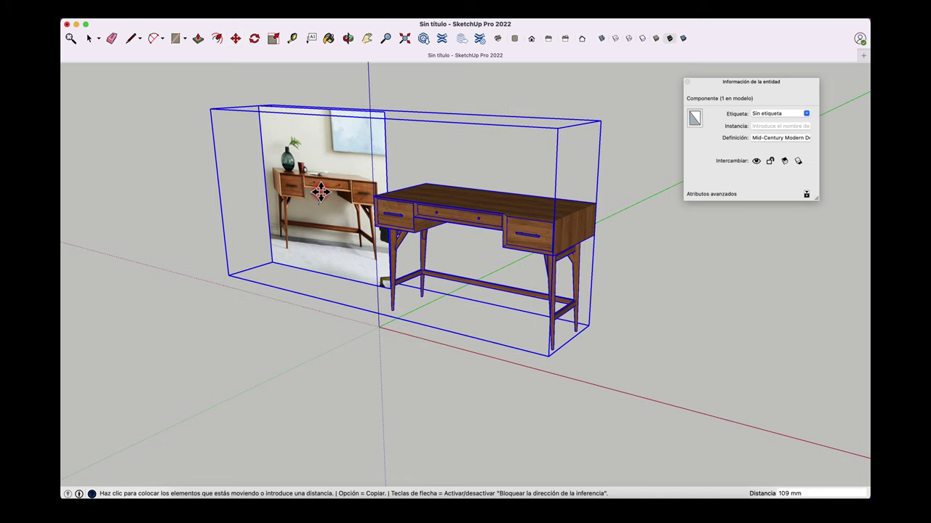
{"action": "left_click_drag", "start_coordinate": [320, 191], "coordinate": [321, 207]}
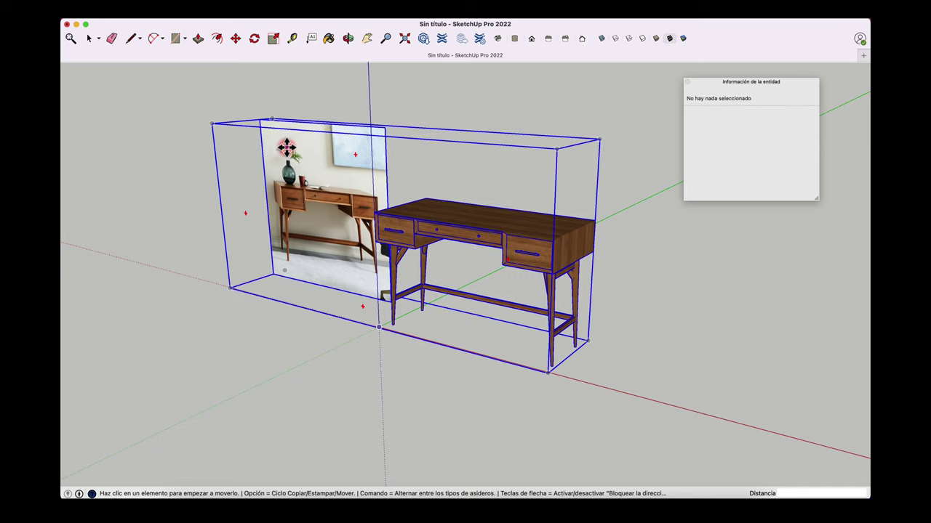
{"action": "left_click", "coordinate": [89, 37]}
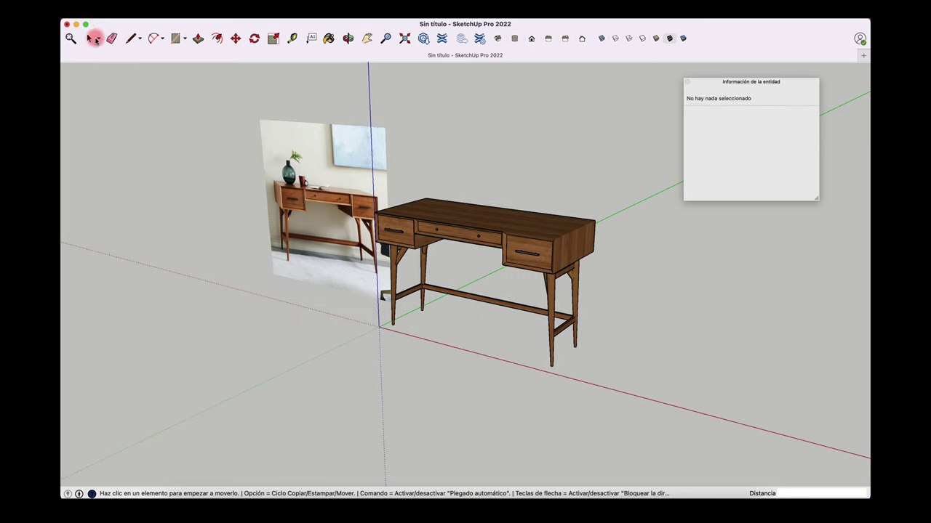
Delete the reference photo inside the desk group and reopen 3D Warehouse.
{"action": "double_click", "coordinate": [314, 156]}
{"action": "left_click", "coordinate": [317, 163]}
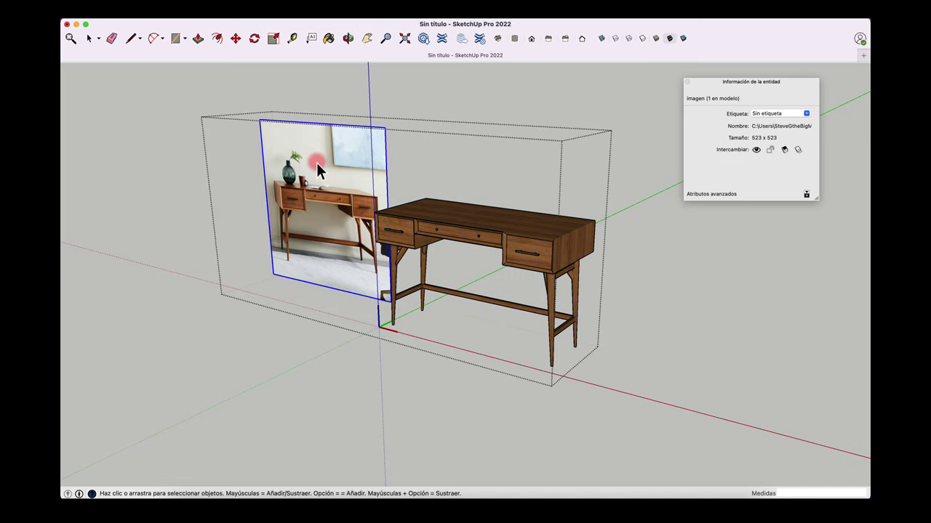
{"action": "key", "text": "Delete"}
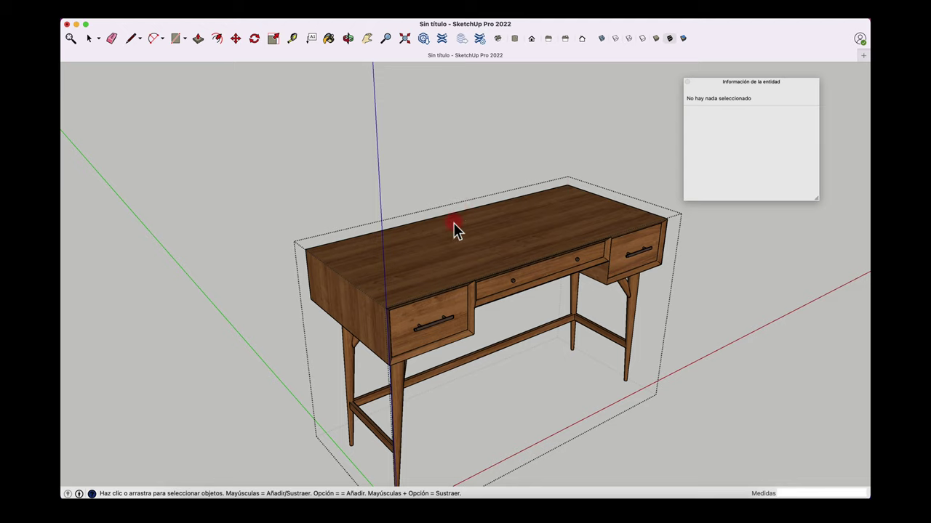
{"action": "left_click", "coordinate": [423, 39]}
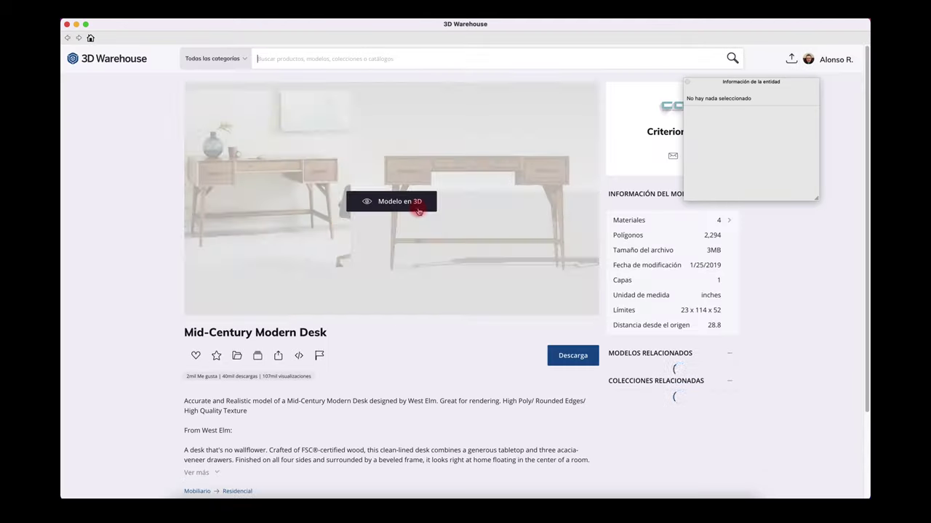
Search 3D Warehouse for 'imac' and load the Macintosh Color Classic into the model.
{"action": "left_click", "coordinate": [419, 55]}
{"action": "type", "text": "ima"}
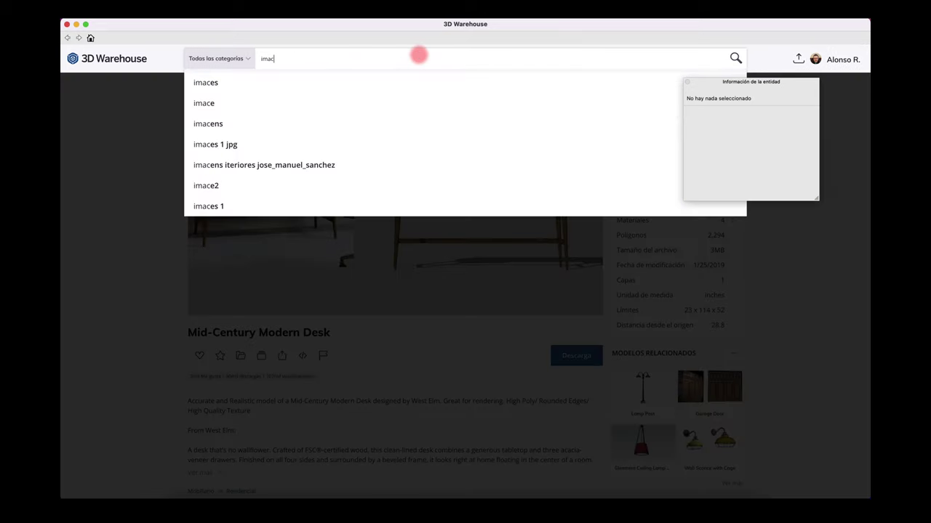
{"action": "type", "text": "c"}
{"action": "key", "text": "Return"}
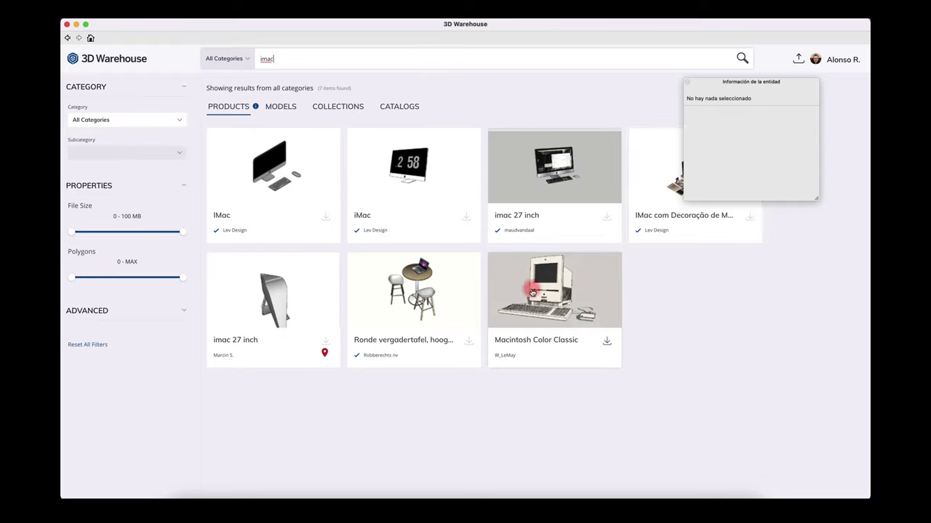
{"action": "left_click", "coordinate": [606, 340]}
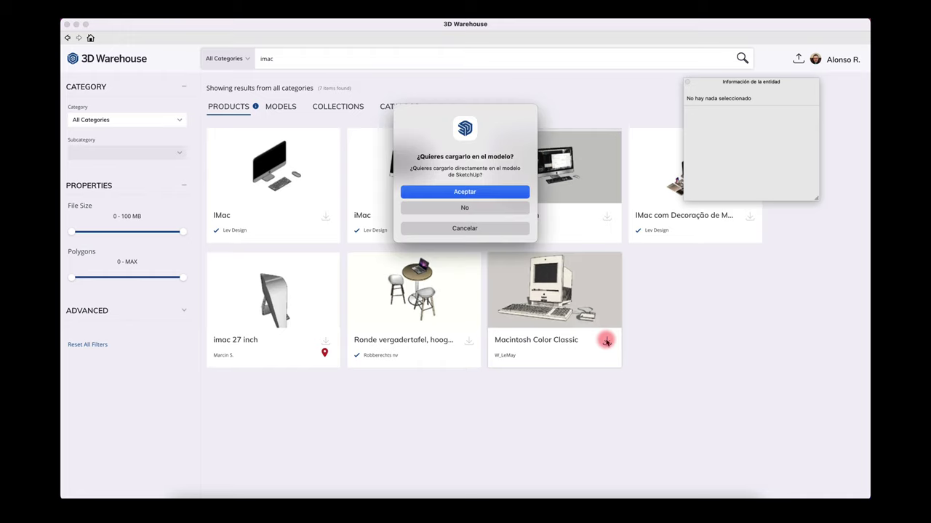
{"action": "left_click", "coordinate": [469, 191]}
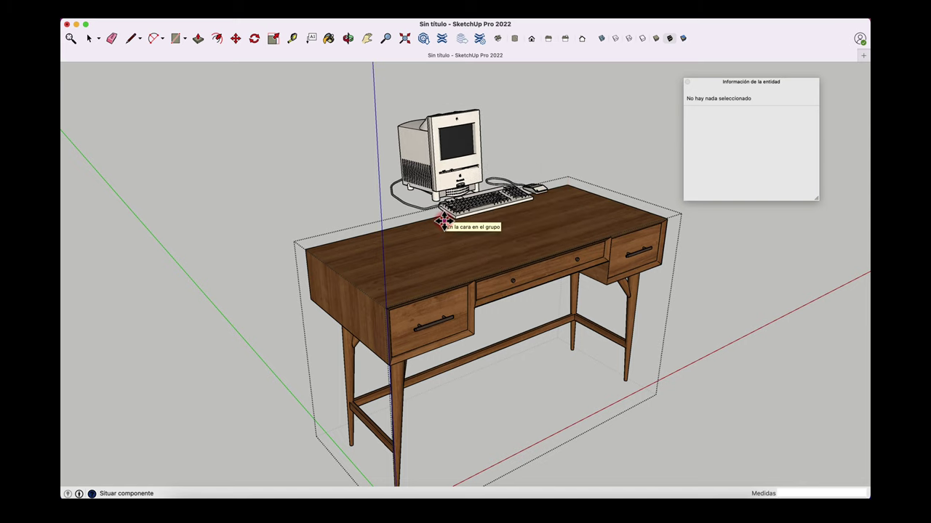
Place the Macintosh Color Classic onto the desk top.
{"action": "scroll", "coordinate": [442, 221], "scroll_direction": "up", "scroll_amount": 2}
{"action": "scroll", "coordinate": [438, 220], "scroll_direction": "up", "scroll_amount": 5}
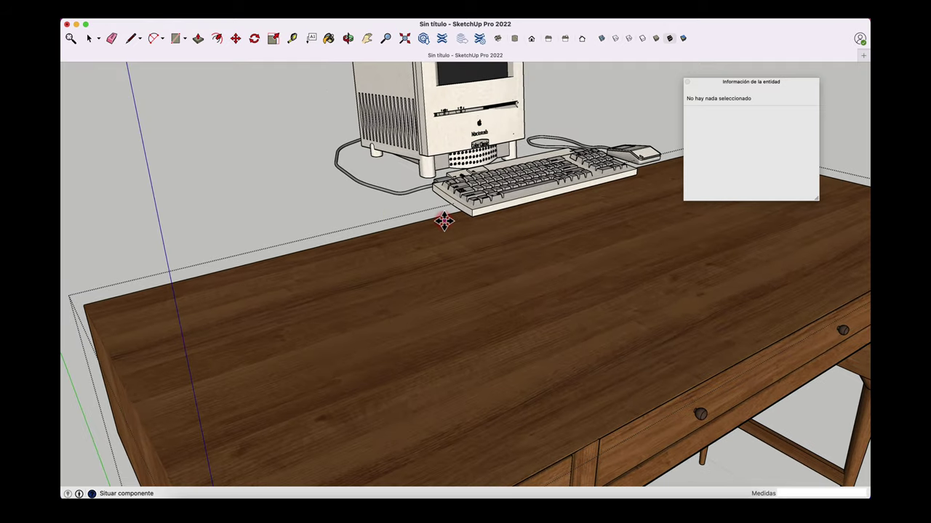
{"action": "left_click", "coordinate": [437, 216]}
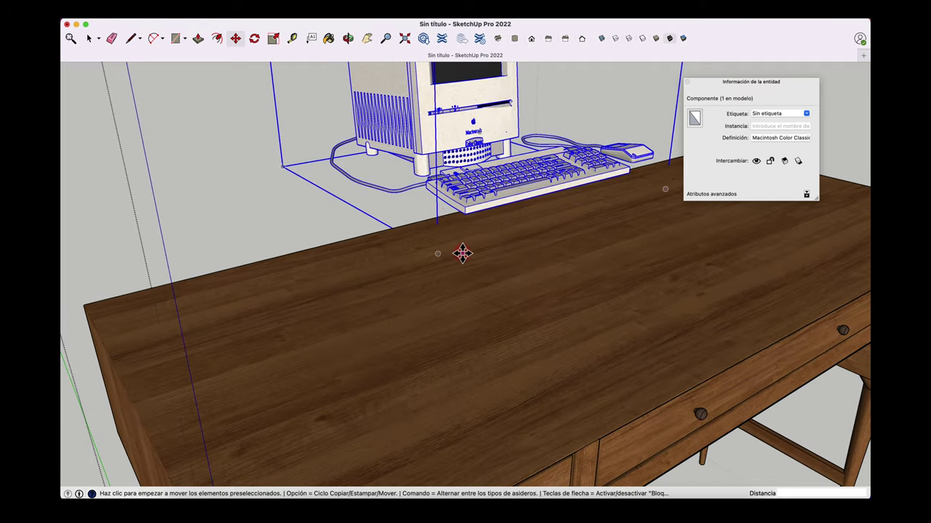
{"action": "scroll", "coordinate": [461, 254], "scroll_direction": "down", "scroll_amount": 2}
{"action": "middle_click_drag", "start_coordinate": [462, 253], "coordinate": [462, 254]}
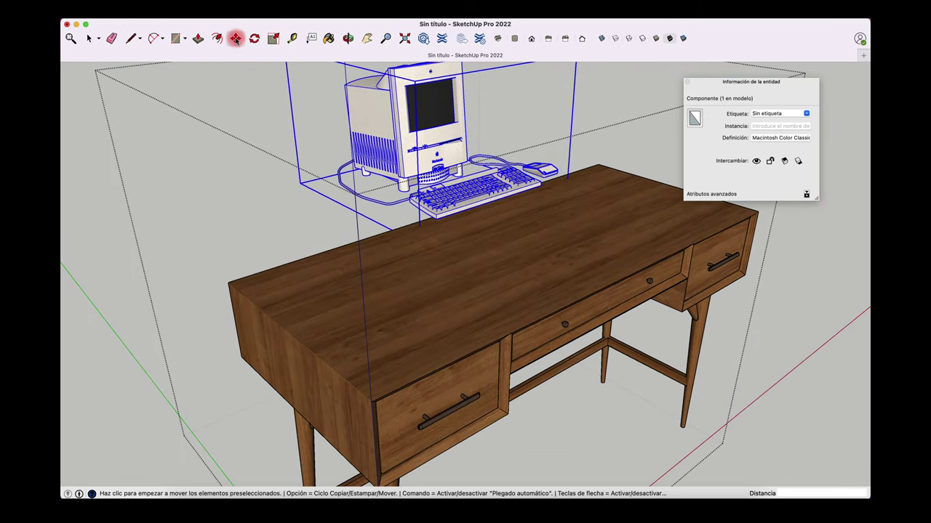
{"action": "left_click", "coordinate": [334, 201]}
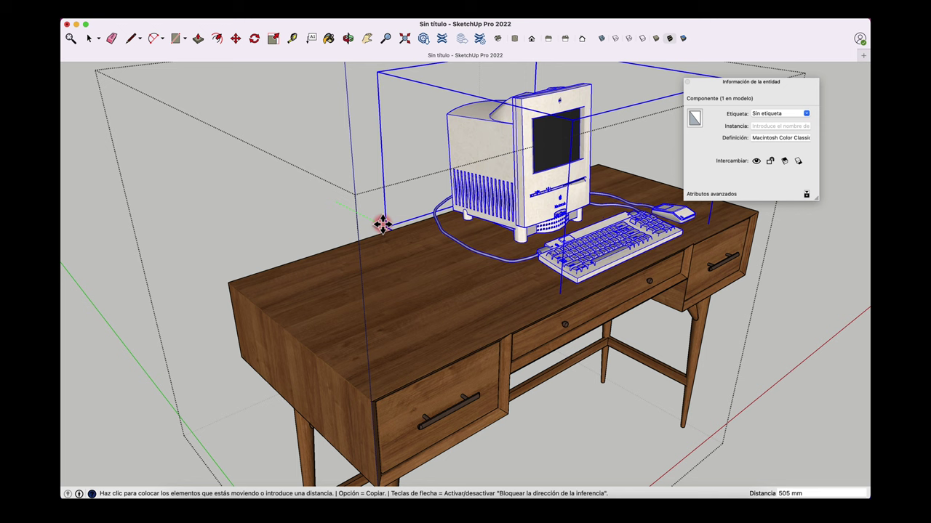
{"action": "left_click", "coordinate": [381, 222]}
Slide the computer to its final spot at the back of the desk, then reopen 3D Warehouse.
{"action": "middle_click_drag", "start_coordinate": [381, 221], "coordinate": [540, 135]}
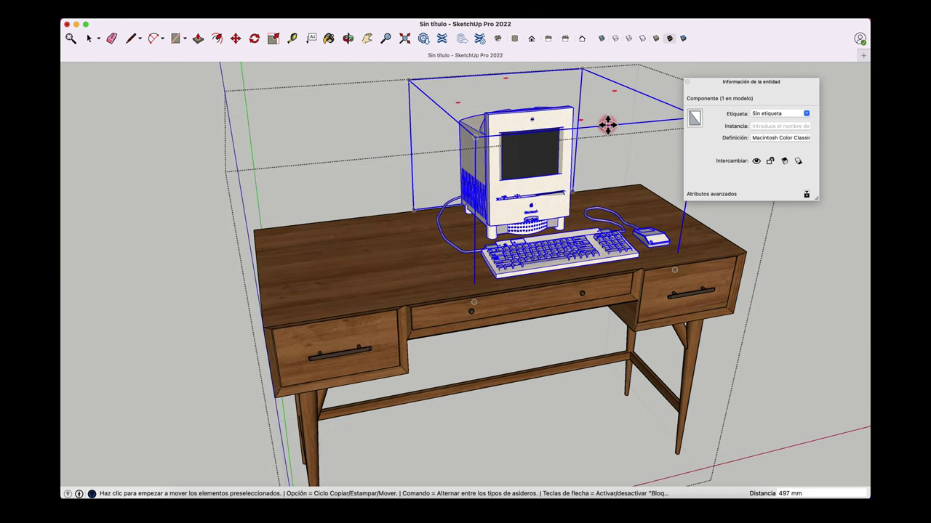
{"action": "left_click", "coordinate": [617, 125]}
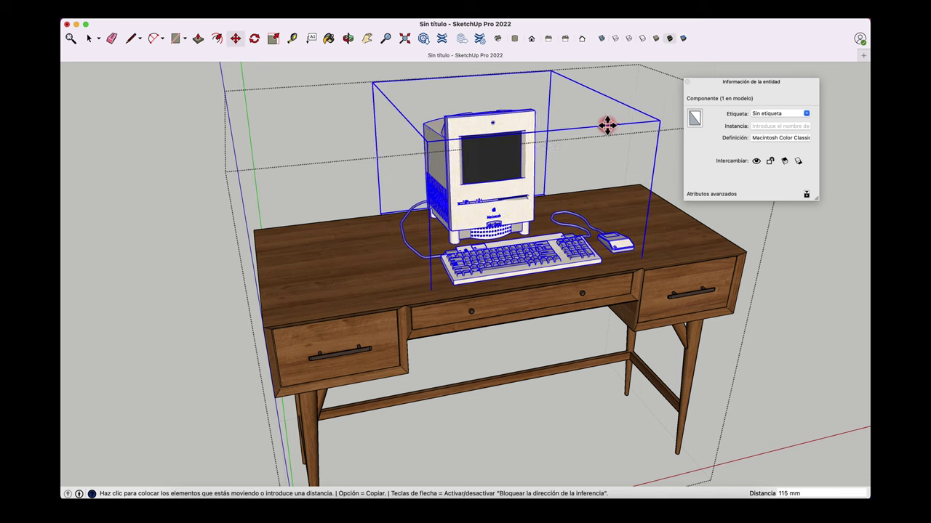
{"action": "left_click", "coordinate": [607, 127]}
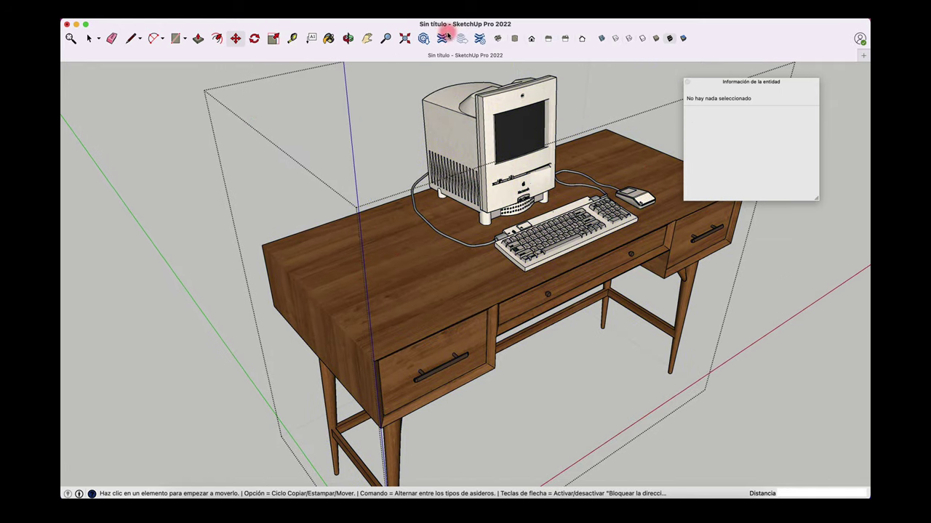
{"action": "left_click", "coordinate": [423, 38]}
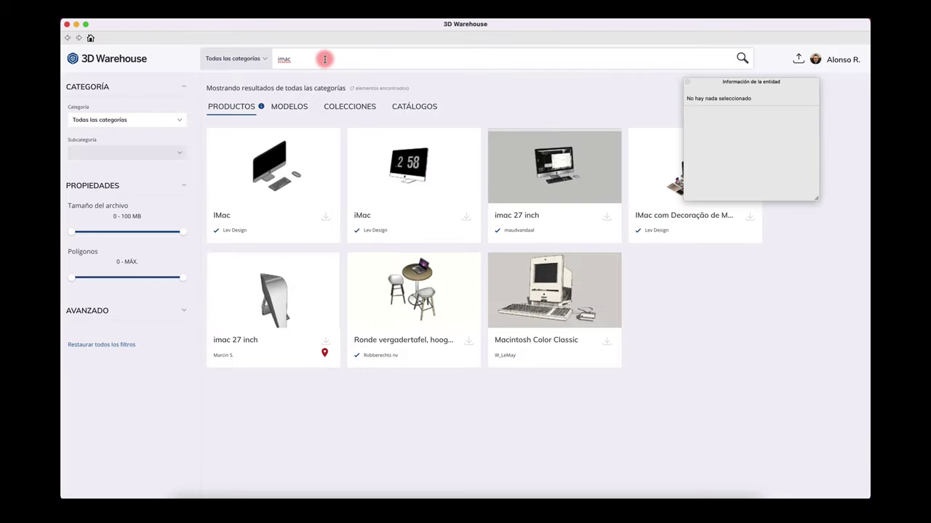
Search 3D Warehouse for 'book' and scroll through the 965 results.
{"action": "key", "text": "BackSpace"}
{"action": "key", "text": "BackSpace"}
{"action": "type", "text": "boo"}
{"action": "type", "text": "k"}
{"action": "key", "text": "Return"}
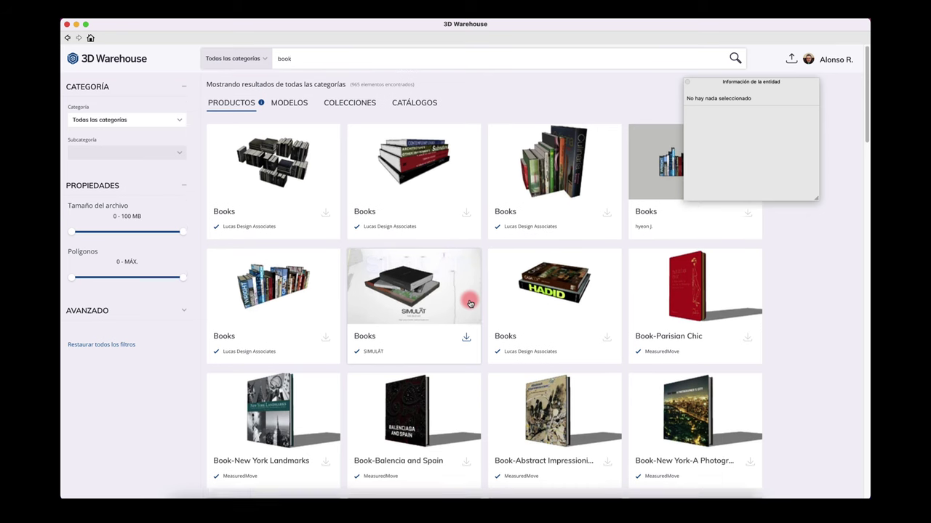
{"action": "scroll", "coordinate": [469, 303], "scroll_direction": "down", "scroll_amount": 2}
{"action": "scroll", "coordinate": [469, 303], "scroll_direction": "down", "scroll_amount": 1}
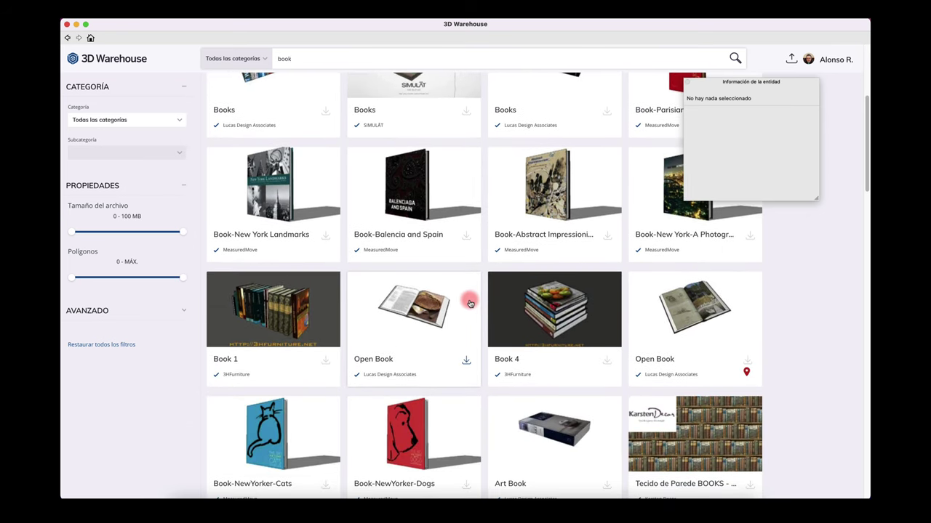
{"action": "scroll", "coordinate": [470, 303], "scroll_direction": "down", "scroll_amount": 1}
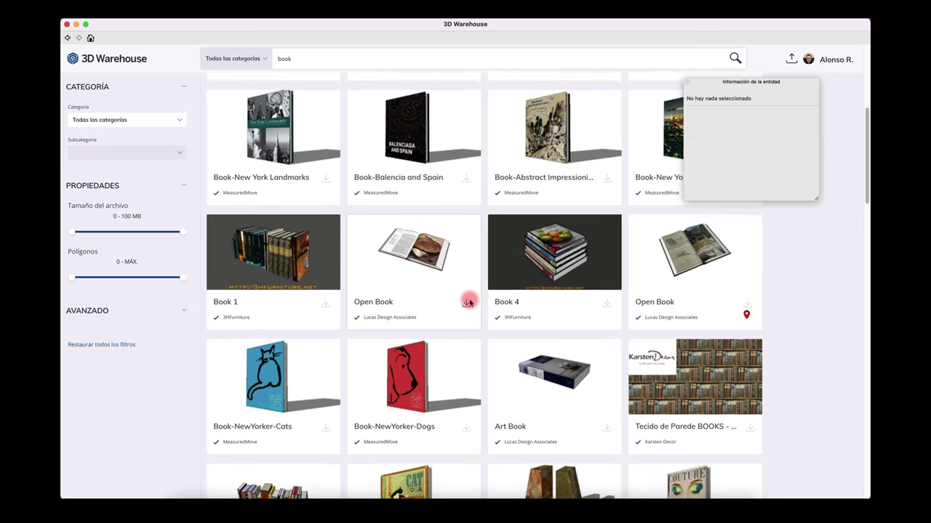
{"action": "scroll", "coordinate": [470, 303], "scroll_direction": "down", "scroll_amount": 3}
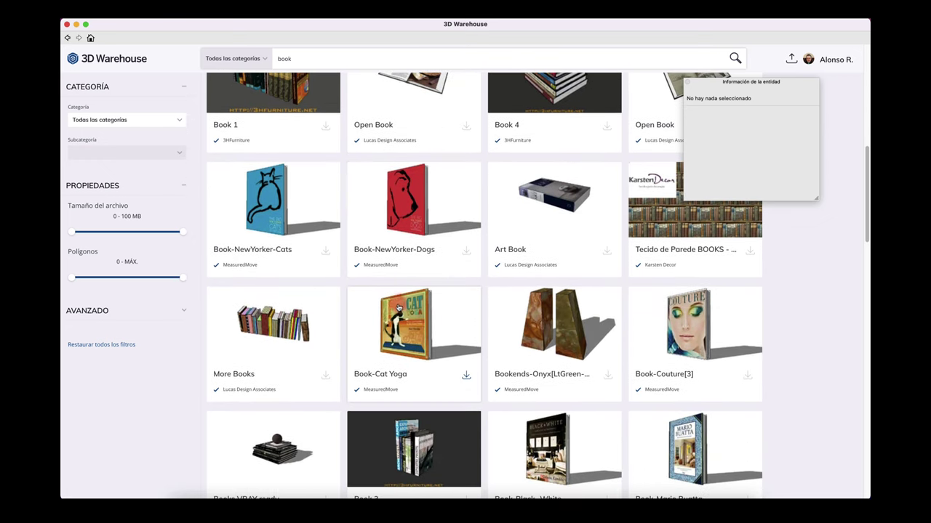
{"action": "scroll", "coordinate": [405, 316], "scroll_direction": "up", "scroll_amount": 2}
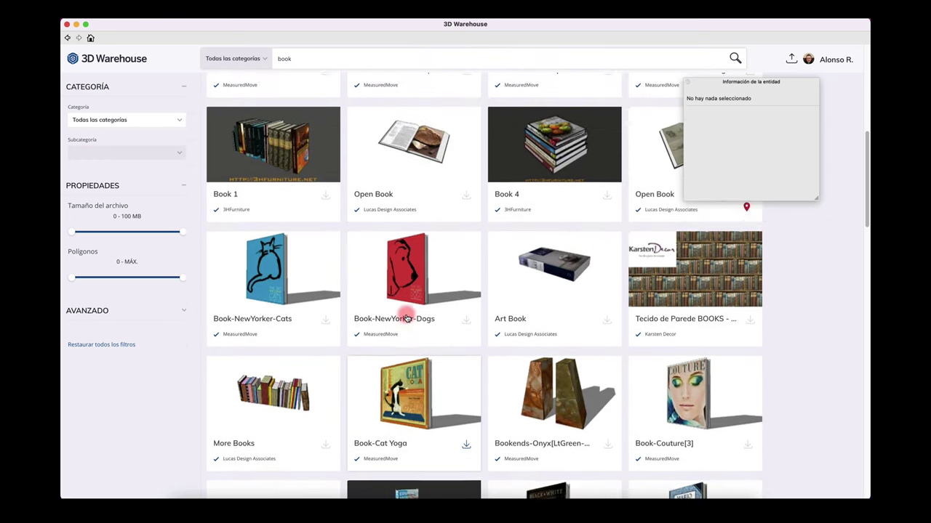
{"action": "scroll", "coordinate": [405, 316], "scroll_direction": "up", "scroll_amount": 6}
{"action": "type", "text": "la"}
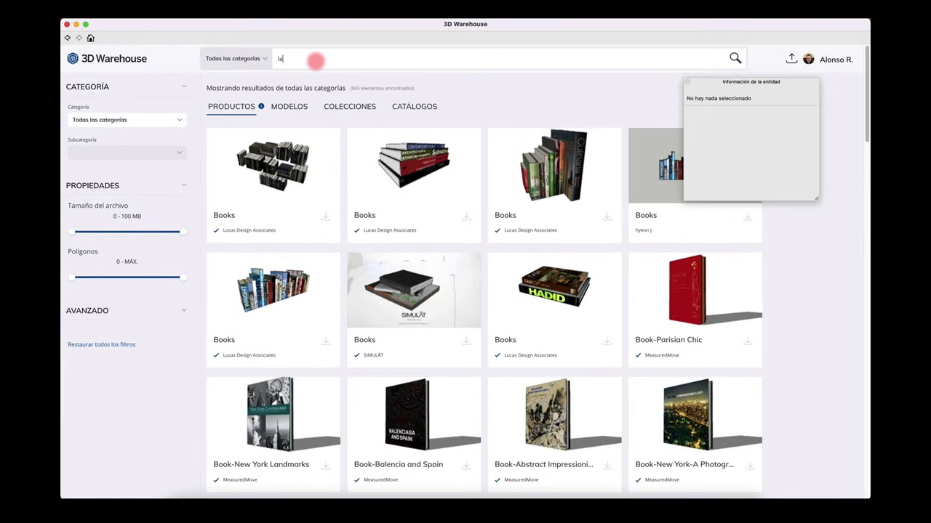
Search 3D Warehouse for 'planta' and scroll through the plant results.
{"action": "type", "text": "planta"}
{"action": "key", "text": "Return"}
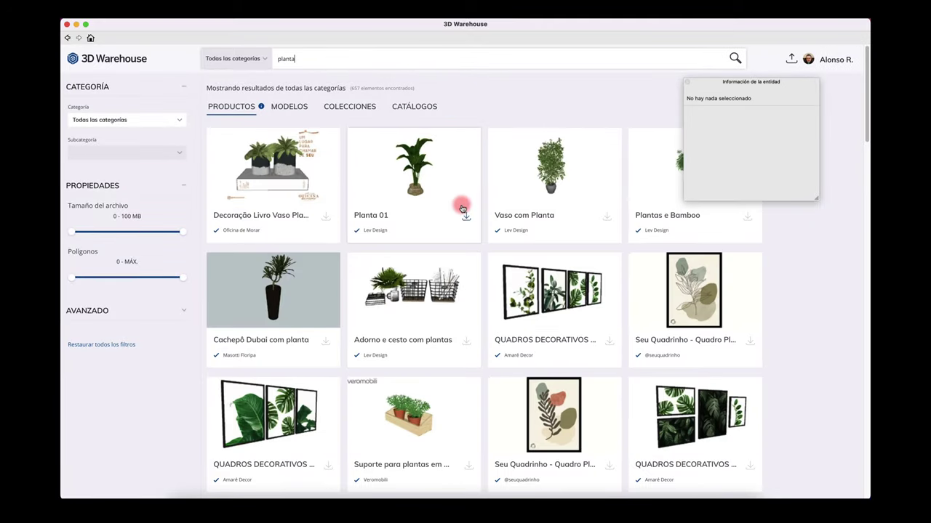
{"action": "scroll", "coordinate": [480, 312], "scroll_direction": "down", "scroll_amount": 1}
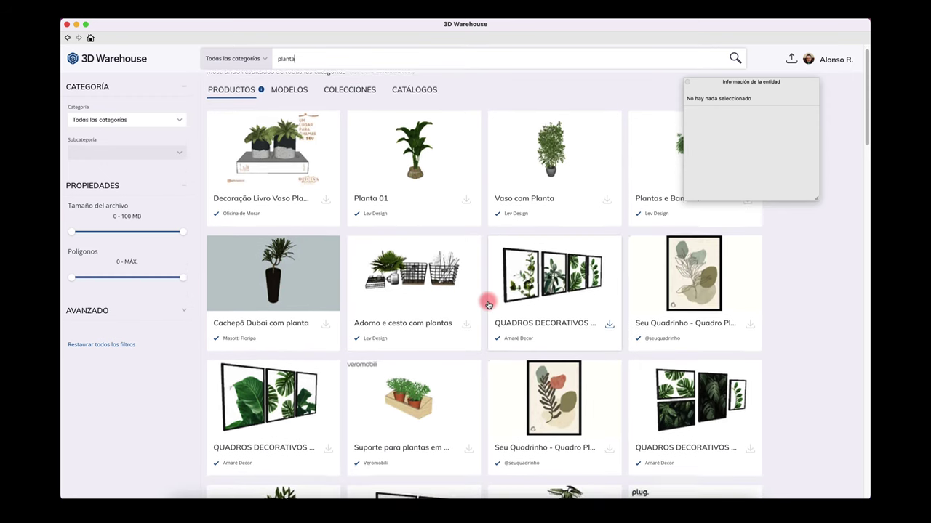
{"action": "scroll", "coordinate": [488, 304], "scroll_direction": "down", "scroll_amount": 5}
{"action": "scroll", "coordinate": [488, 304], "scroll_direction": "down", "scroll_amount": 2}
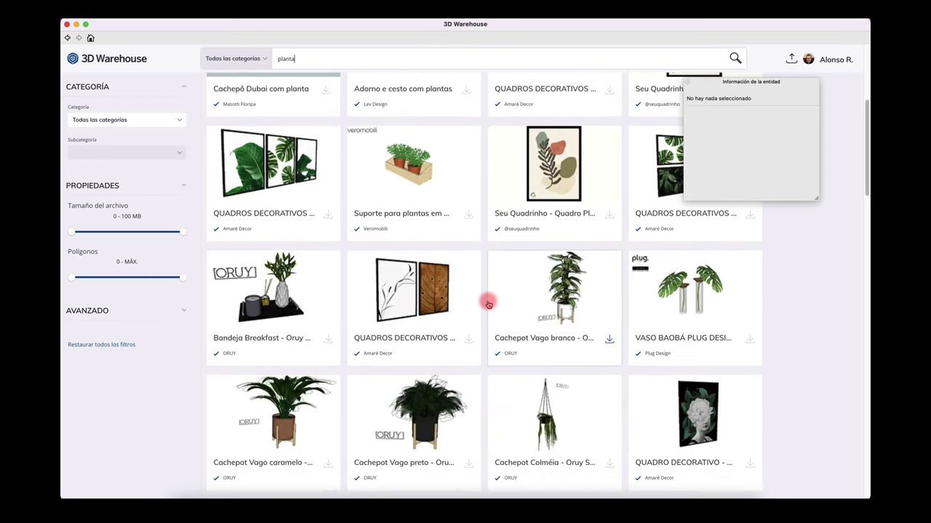
{"action": "scroll", "coordinate": [488, 304], "scroll_direction": "down", "scroll_amount": 3}
{"action": "scroll", "coordinate": [488, 304], "scroll_direction": "down", "scroll_amount": 3}
{"action": "scroll", "coordinate": [487, 304], "scroll_direction": "down", "scroll_amount": 3}
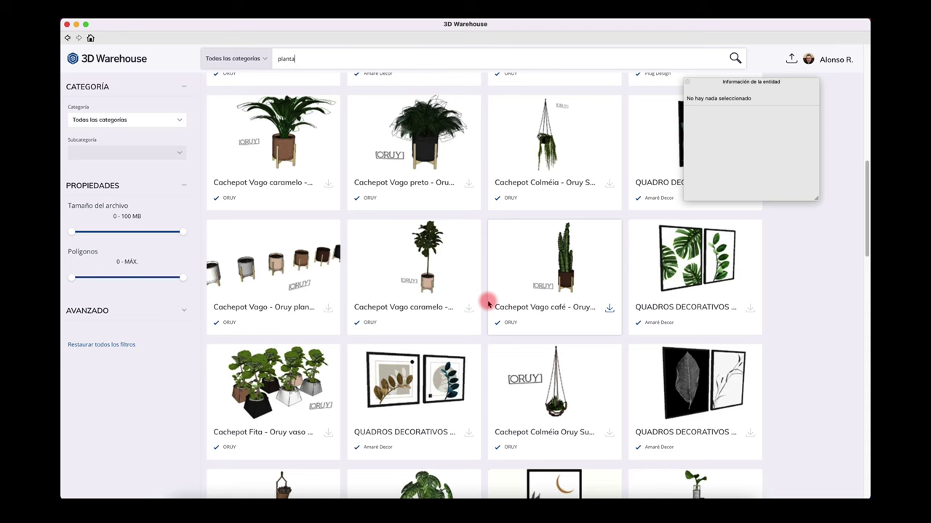
{"action": "scroll", "coordinate": [488, 303], "scroll_direction": "down", "scroll_amount": 4}
{"action": "scroll", "coordinate": [488, 304], "scroll_direction": "down", "scroll_amount": 6}
{"action": "scroll", "coordinate": [488, 304], "scroll_direction": "down", "scroll_amount": 2}
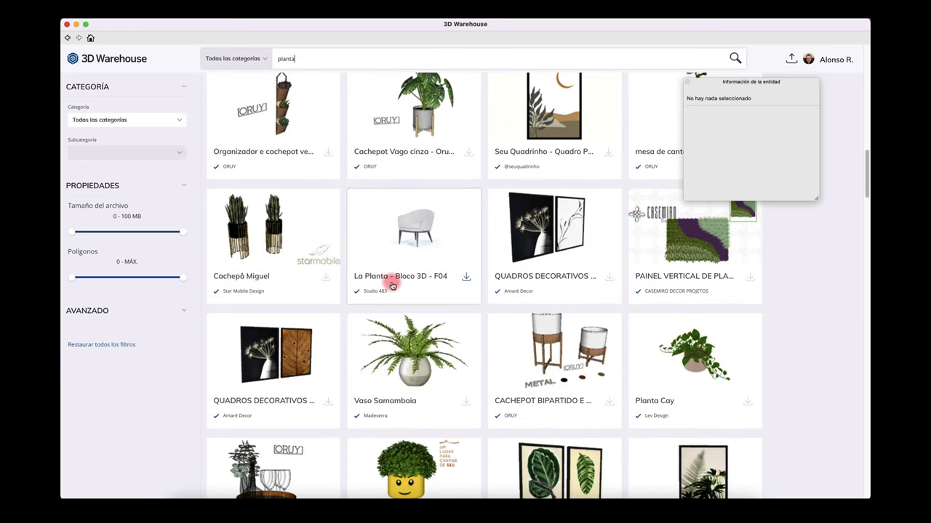
{"action": "scroll", "coordinate": [389, 284], "scroll_direction": "up", "scroll_amount": 5}
{"action": "scroll", "coordinate": [391, 285], "scroll_direction": "up", "scroll_amount": 6}
{"action": "scroll", "coordinate": [378, 254], "scroll_direction": "up", "scroll_amount": 3}
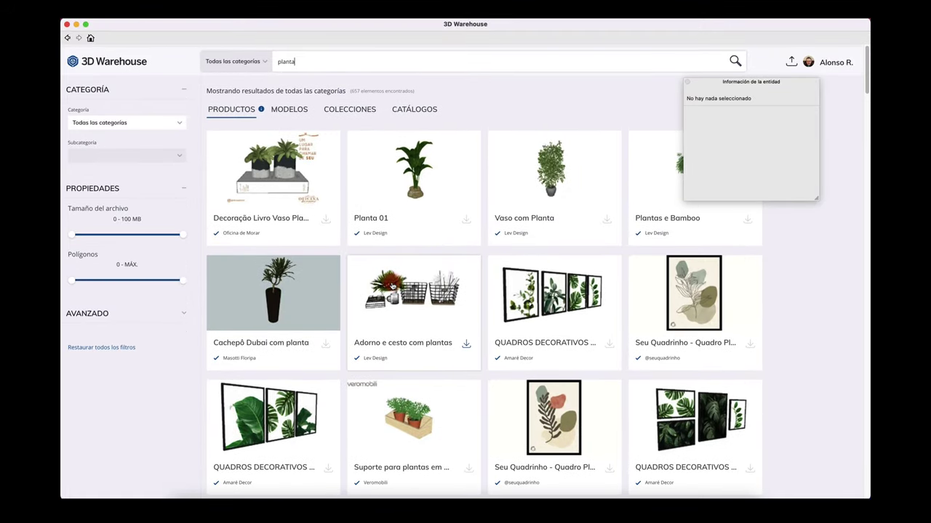
Close the floating Entity Info panel and keep browsing down the plant results.
{"action": "left_click", "coordinate": [687, 83]}
{"action": "scroll", "coordinate": [668, 276], "scroll_direction": "down", "scroll_amount": 3}
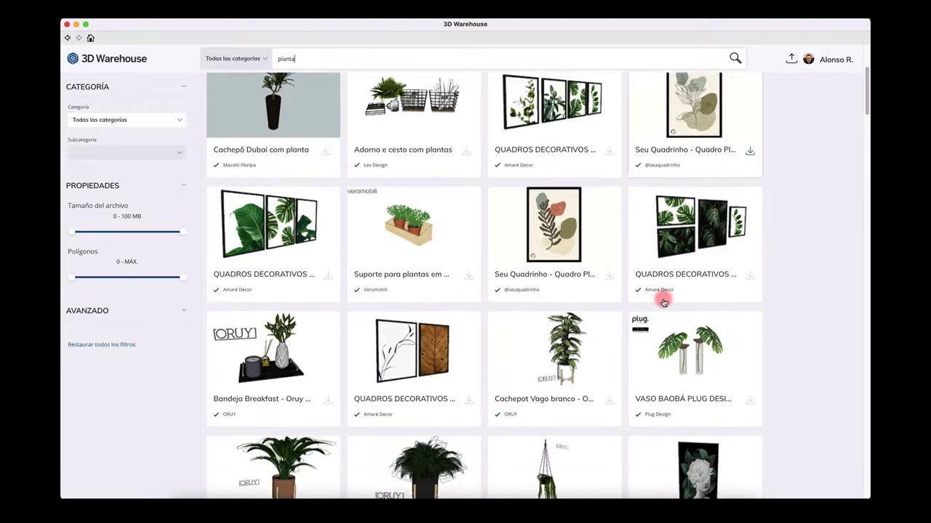
{"action": "scroll", "coordinate": [662, 300], "scroll_direction": "down", "scroll_amount": 3}
{"action": "scroll", "coordinate": [663, 302], "scroll_direction": "down", "scroll_amount": 5}
{"action": "scroll", "coordinate": [663, 303], "scroll_direction": "down", "scroll_amount": 3}
{"action": "scroll", "coordinate": [663, 303], "scroll_direction": "down", "scroll_amount": 1}
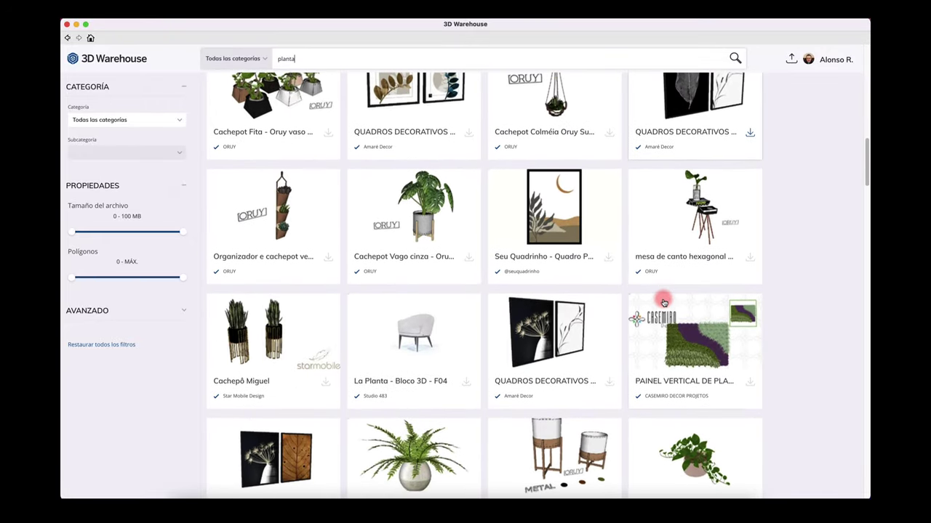
{"action": "scroll", "coordinate": [662, 301], "scroll_direction": "down", "scroll_amount": 5}
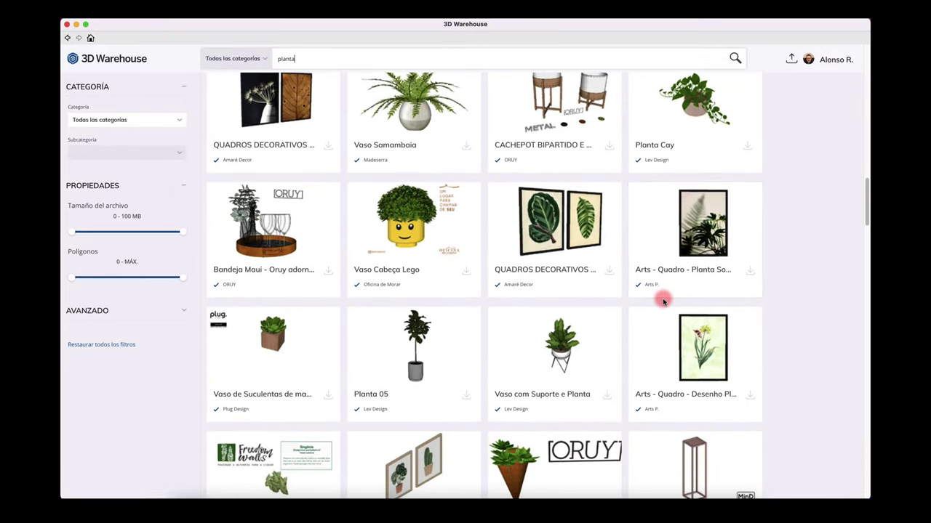
{"action": "scroll", "coordinate": [456, 331], "scroll_direction": "down", "scroll_amount": 1}
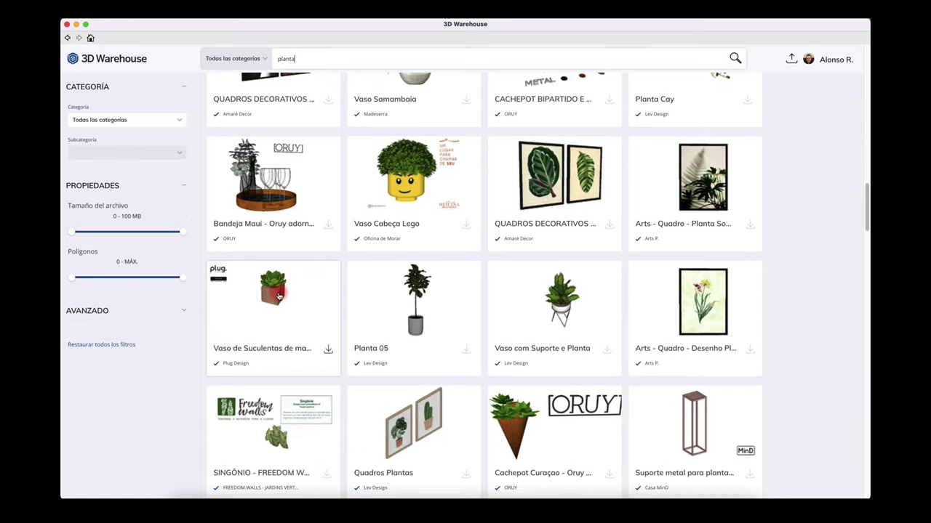
Download the Vaso de Suculentas wooden pot and load it directly into the model.
{"action": "left_click", "coordinate": [271, 294]}
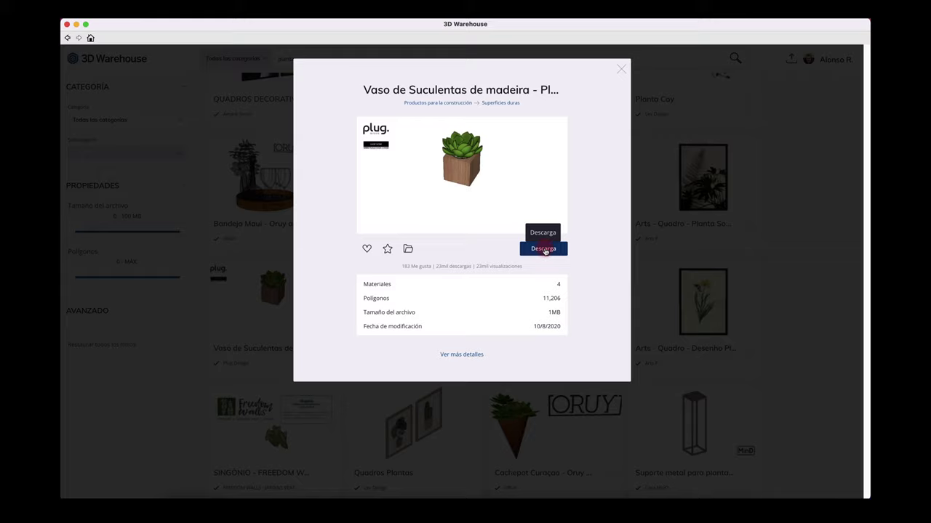
{"action": "left_click", "coordinate": [544, 250]}
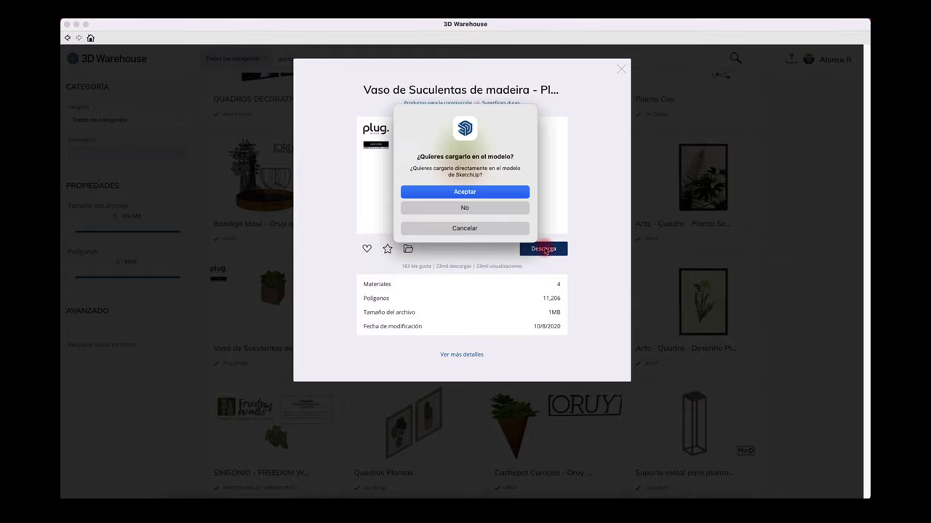
{"action": "left_click", "coordinate": [466, 192]}
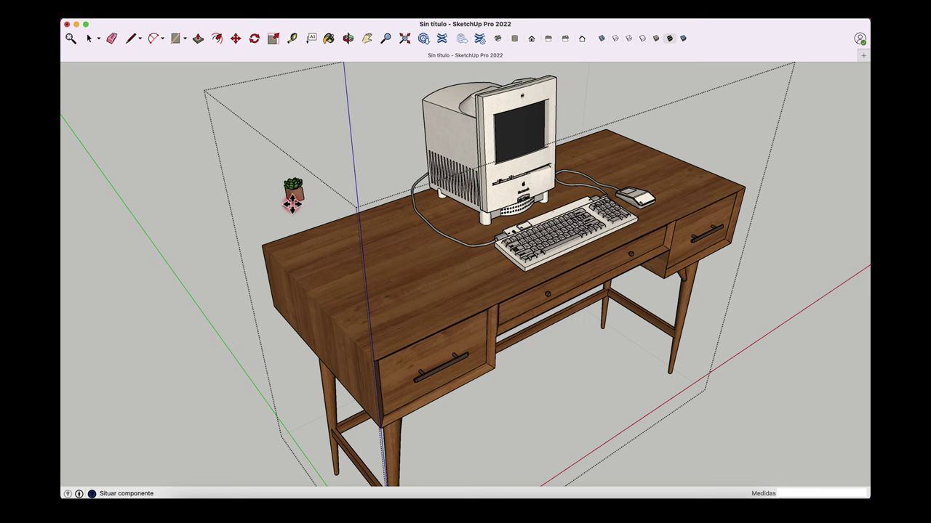
Place the succulent pot on the desk near its left side.
{"action": "left_click", "coordinate": [336, 228]}
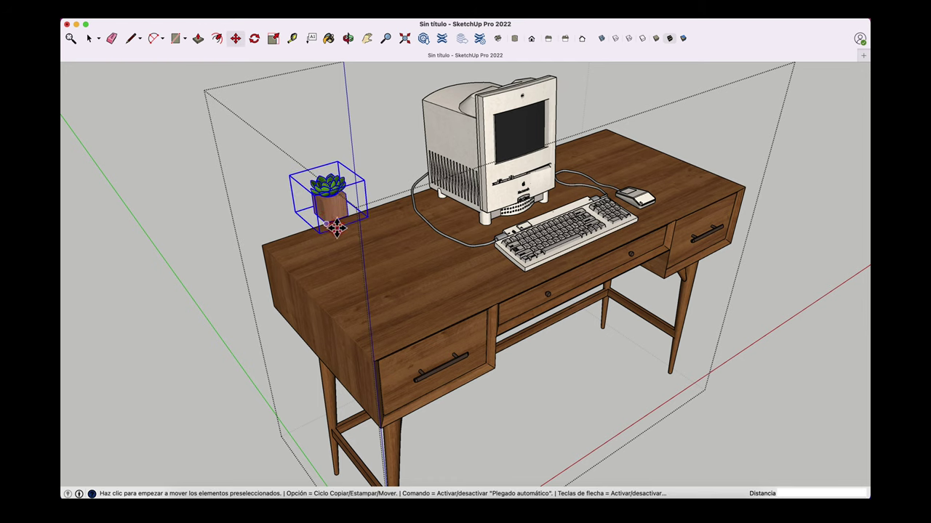
{"action": "left_click", "coordinate": [333, 222]}
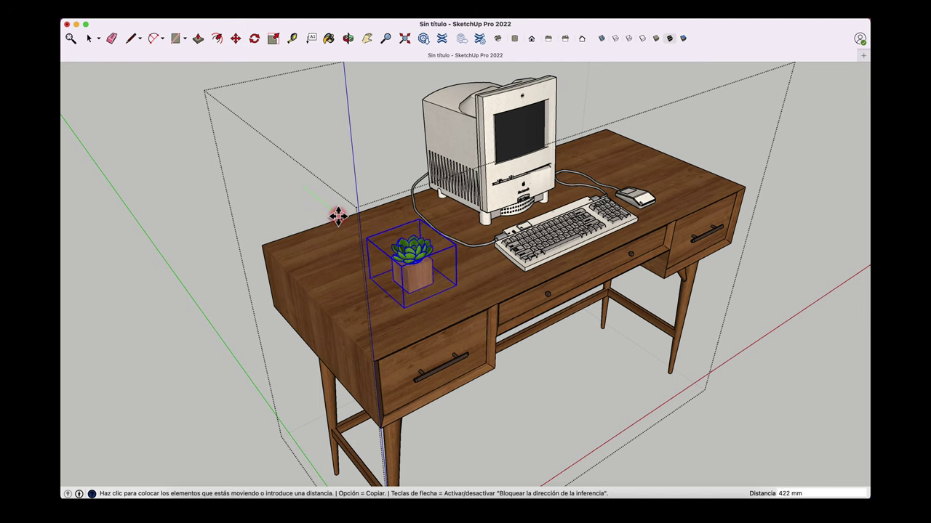
{"action": "left_click", "coordinate": [328, 205]}
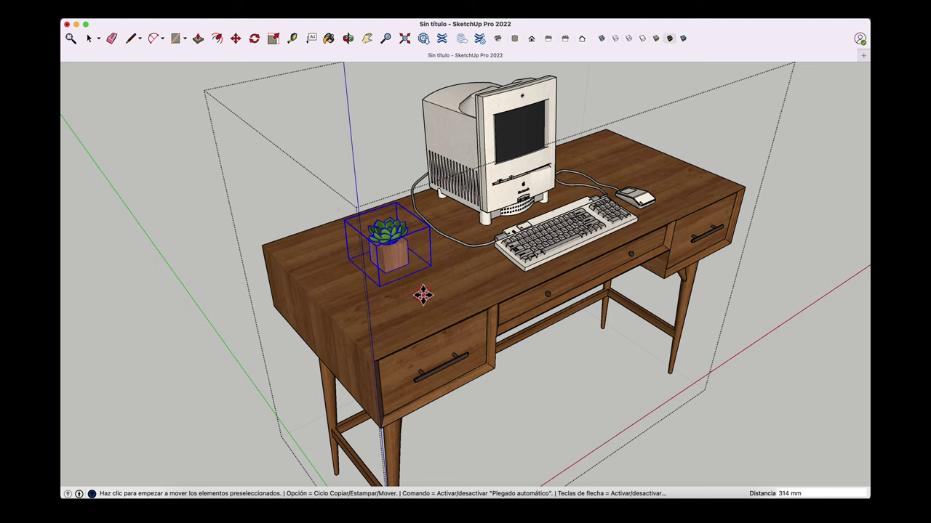
Rotate the potted plant to a new angle on the desk.
{"action": "left_click", "coordinate": [254, 38]}
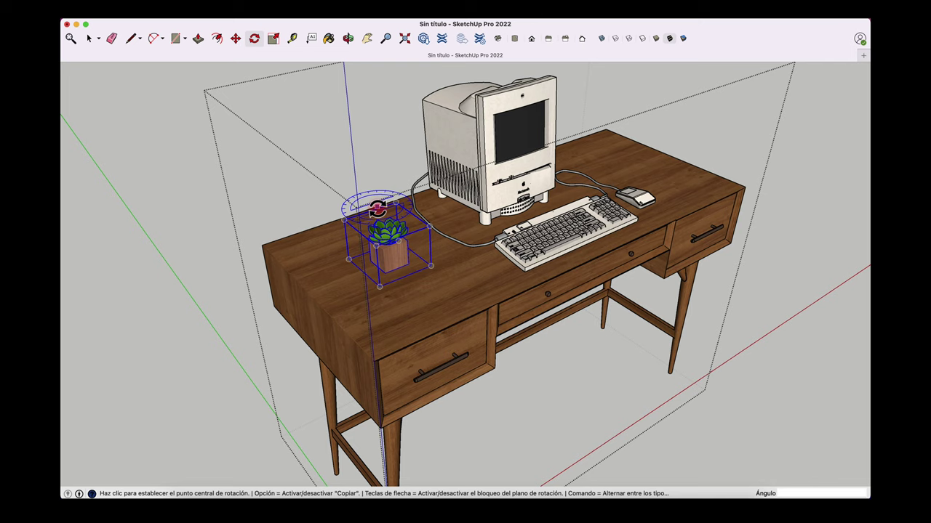
{"action": "left_click", "coordinate": [376, 210]}
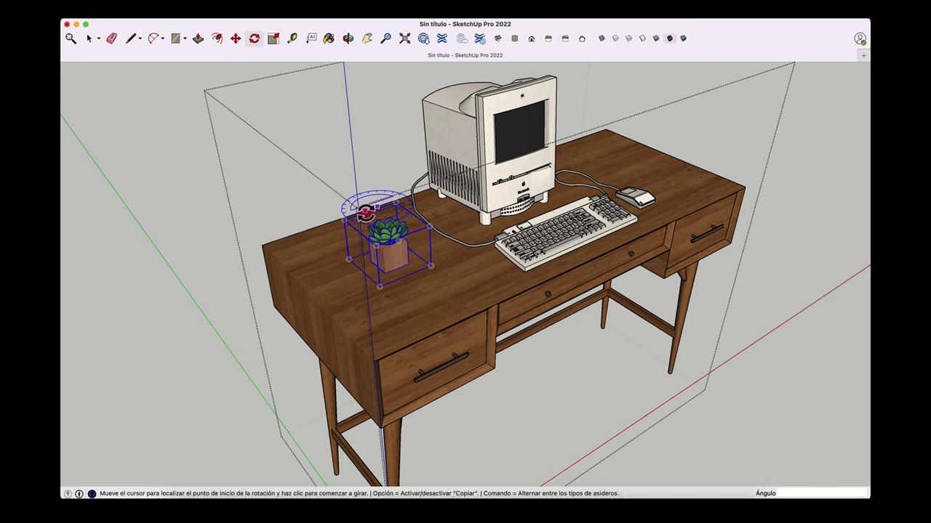
{"action": "left_click", "coordinate": [300, 235]}
{"action": "left_click", "coordinate": [314, 252]}
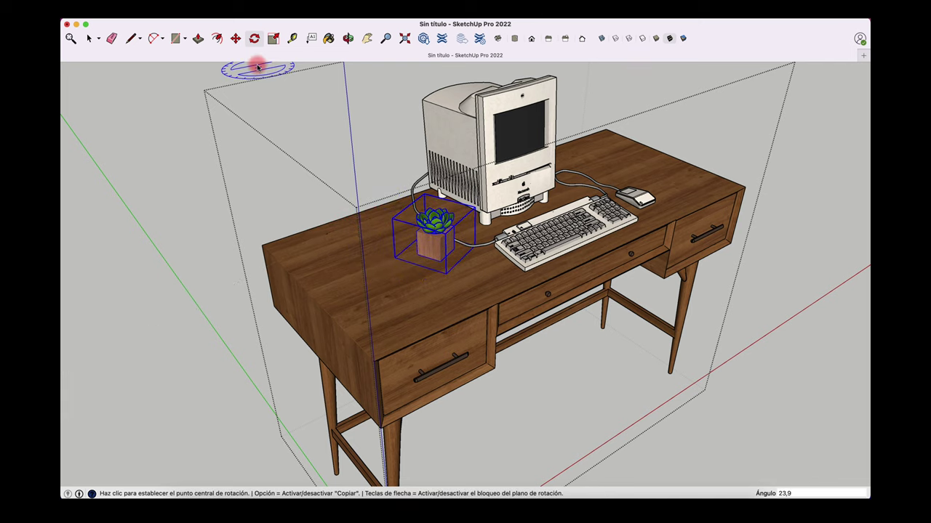
Move the plant further left and toward the front of the desk.
{"action": "key", "text": "m"}
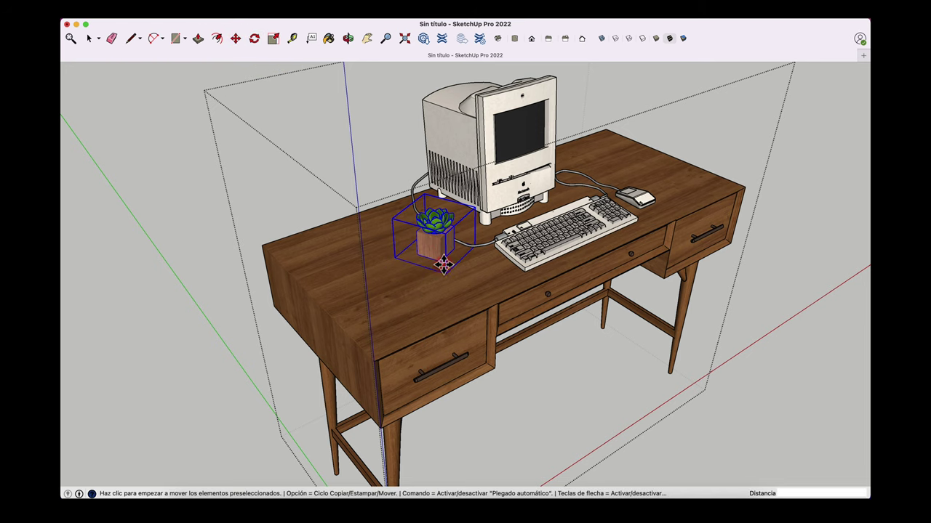
{"action": "left_click", "coordinate": [236, 38]}
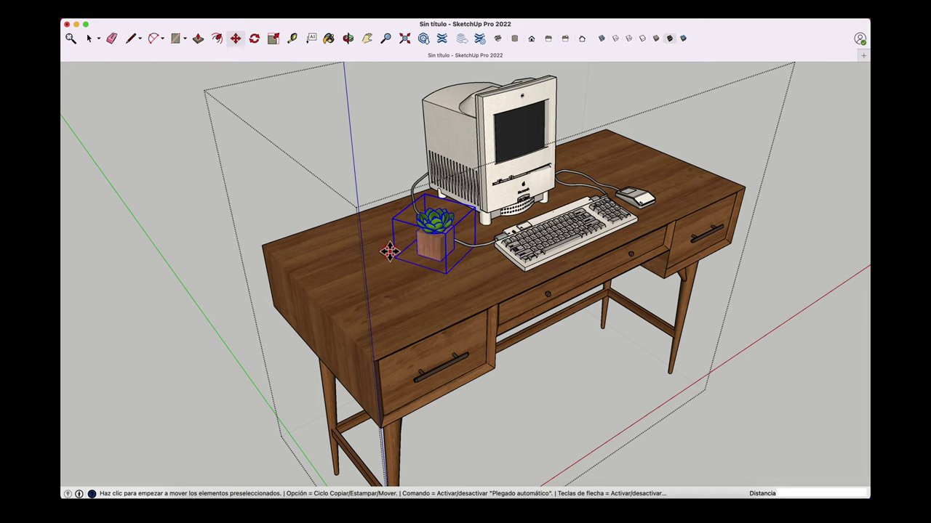
{"action": "left_click", "coordinate": [447, 275]}
{"action": "left_click", "coordinate": [397, 291]}
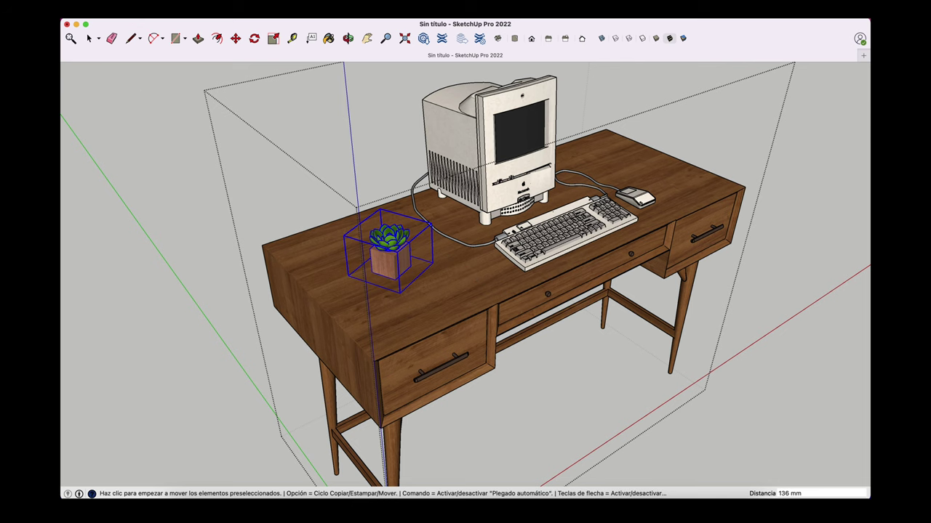
{"action": "left_click", "coordinate": [138, 10]}
Save a copy of the desk model as ESCRITORIO on the Desktop.
{"action": "left_click", "coordinate": [165, 103]}
{"action": "type", "text": "ESCRITORIO"}
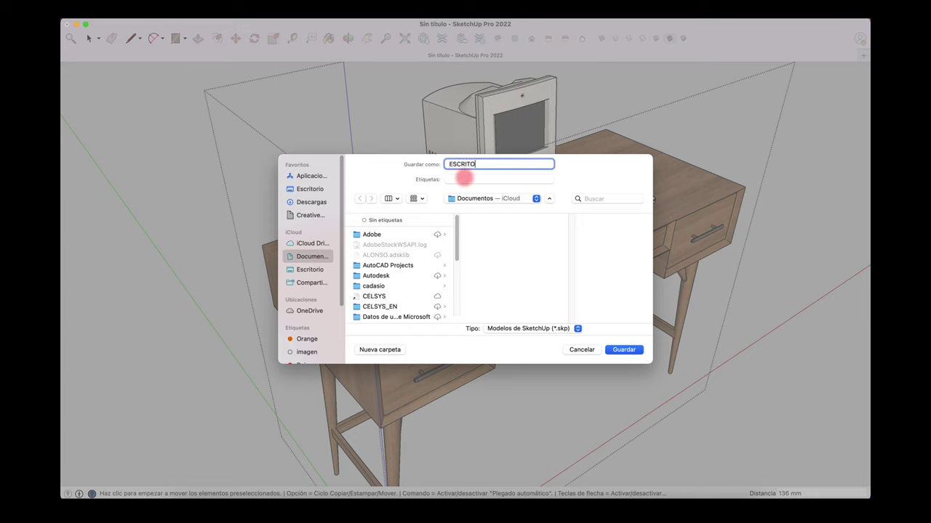
{"action": "left_click", "coordinate": [311, 189]}
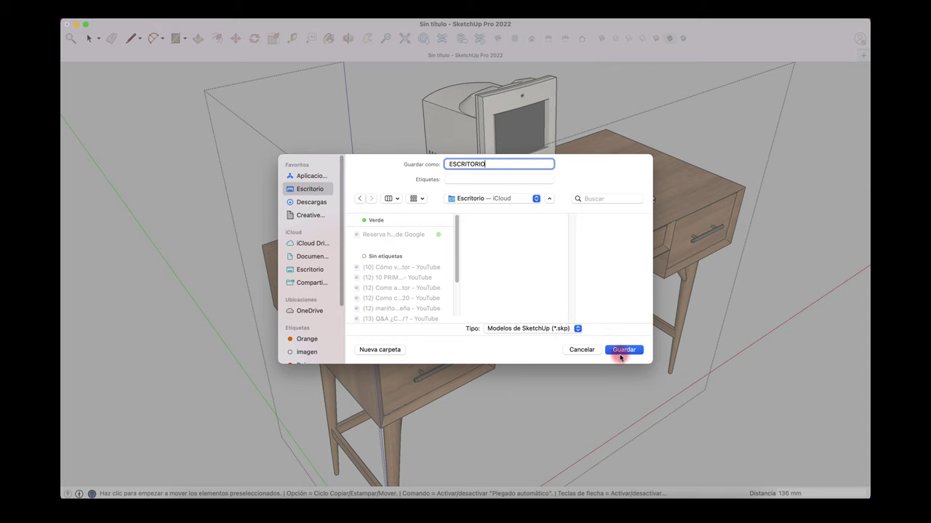
{"action": "left_click", "coordinate": [623, 349]}
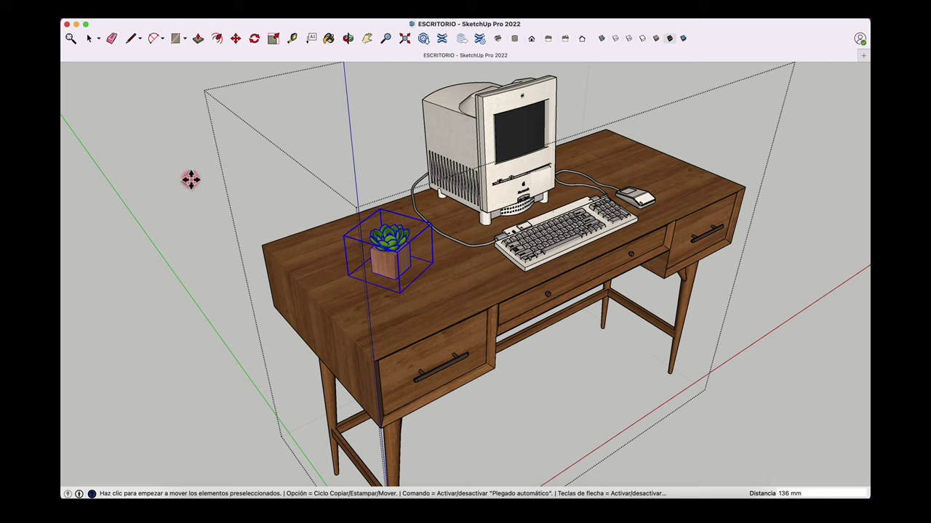
Set the plant back down on the desk, then close the model, saving changes.
{"action": "left_click", "coordinate": [168, 169]}
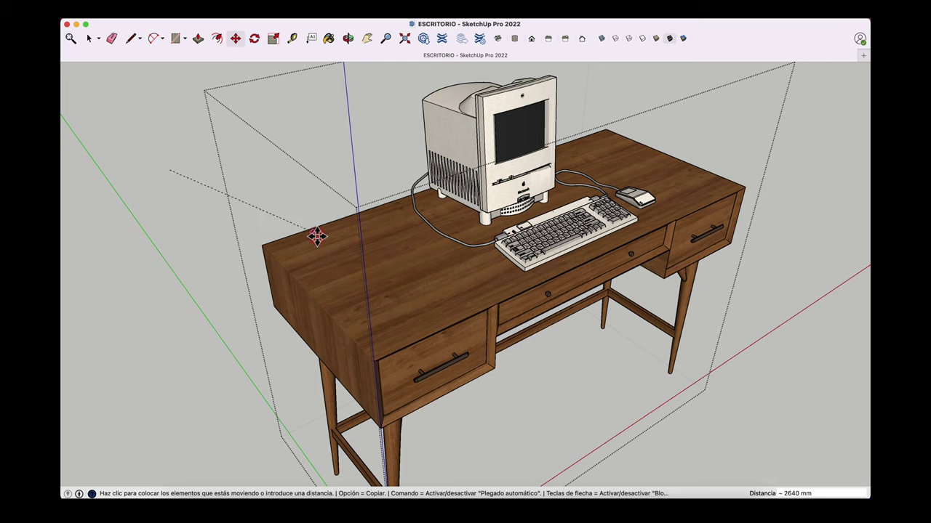
{"action": "left_click", "coordinate": [293, 211]}
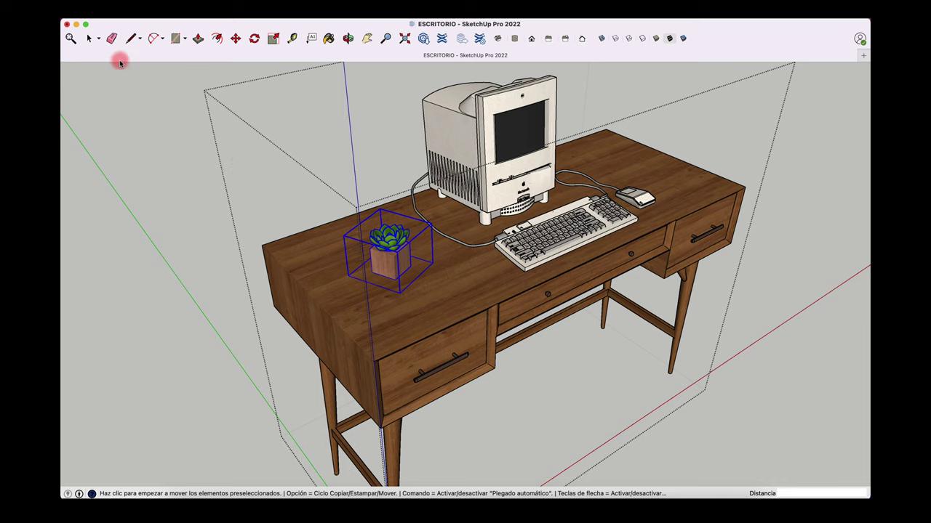
{"action": "left_click", "coordinate": [88, 38]}
{"action": "left_click", "coordinate": [149, 113]}
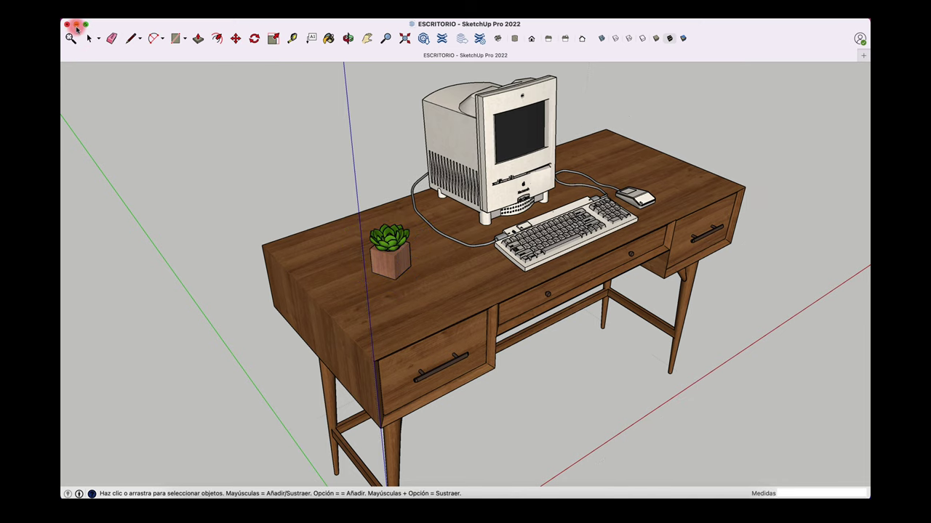
{"action": "left_click", "coordinate": [66, 26]}
{"action": "left_click", "coordinate": [461, 283]}
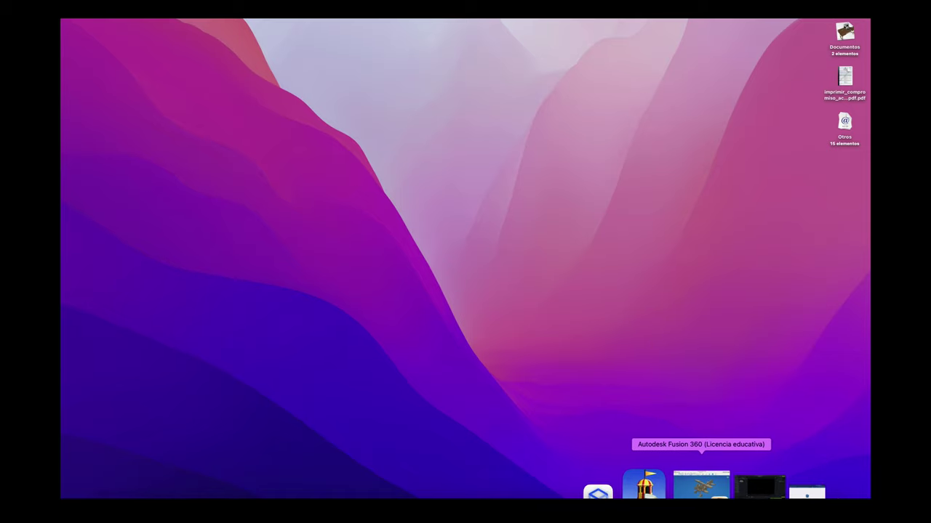
Switch to Fusion 360 with the airplane design and choose File > Open.
{"action": "left_click", "coordinate": [700, 486]}
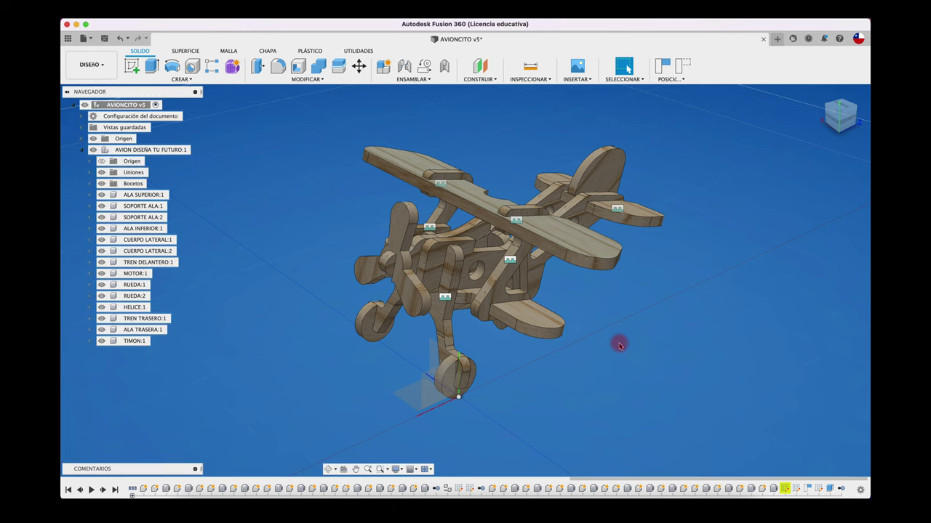
{"action": "left_click", "coordinate": [87, 40]}
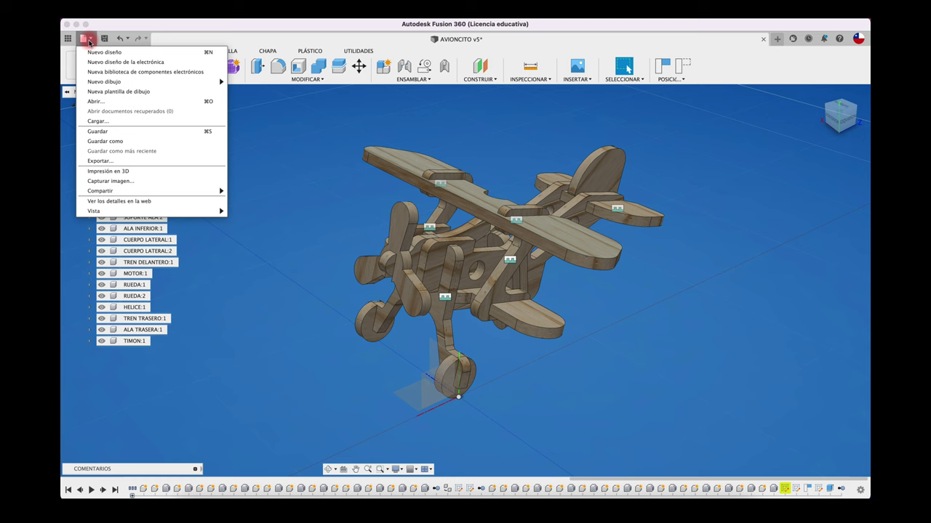
{"action": "left_click", "coordinate": [109, 104]}
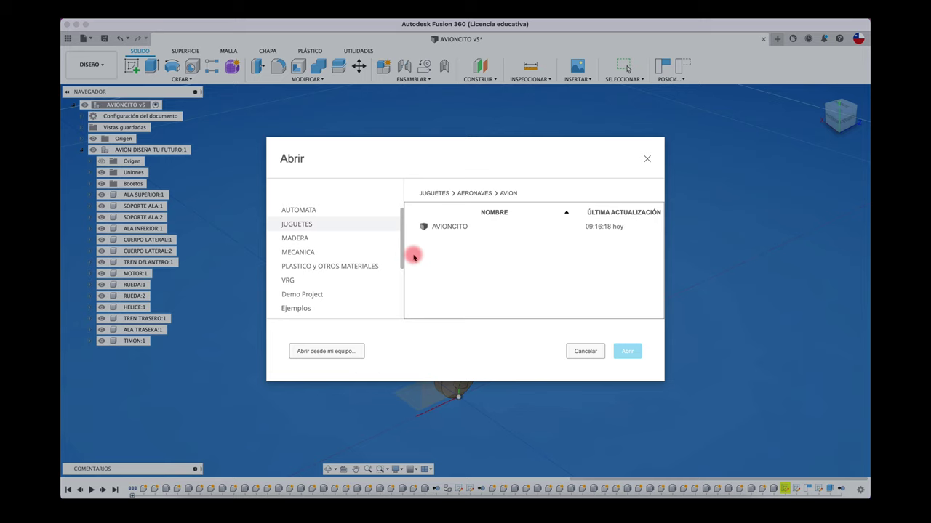
Browse this computer's Desktop folder and select the ESCRITORIO file.
{"action": "left_click", "coordinate": [325, 352]}
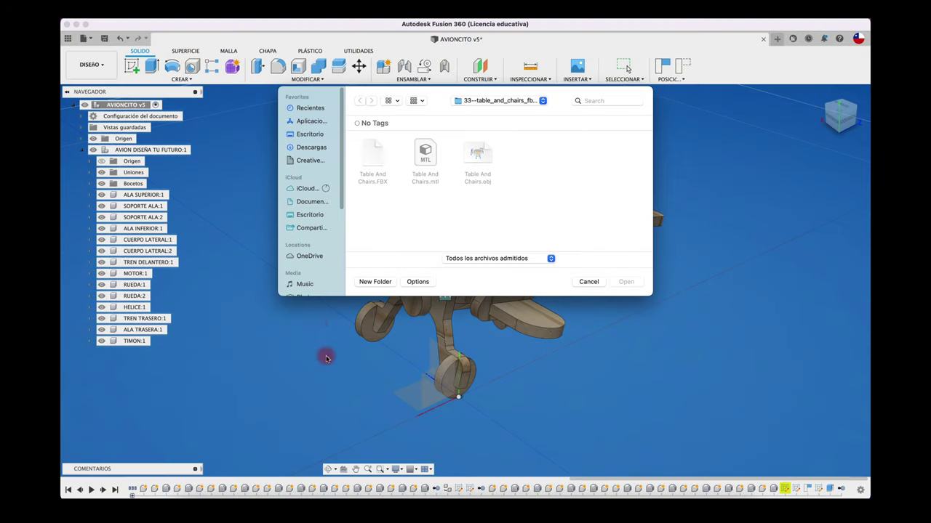
{"action": "left_click", "coordinate": [310, 134]}
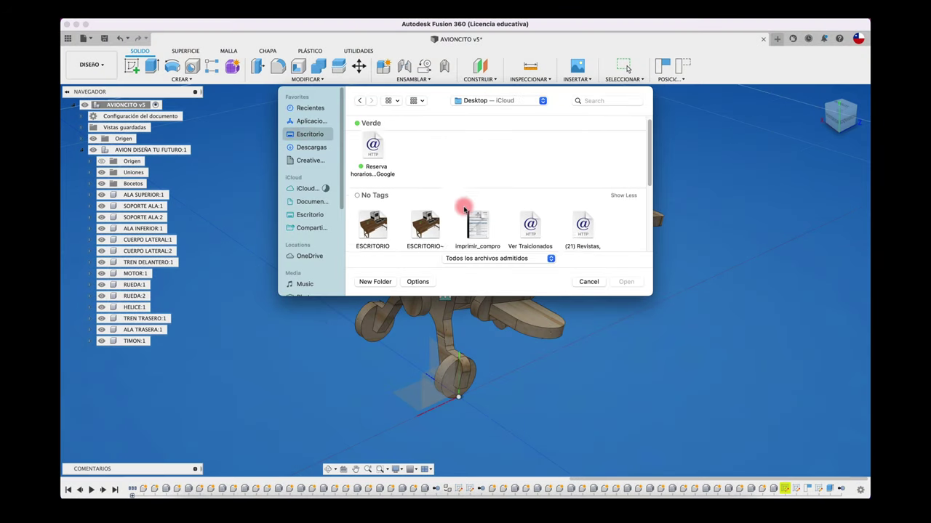
{"action": "scroll", "coordinate": [464, 211], "scroll_direction": "down", "scroll_amount": 3}
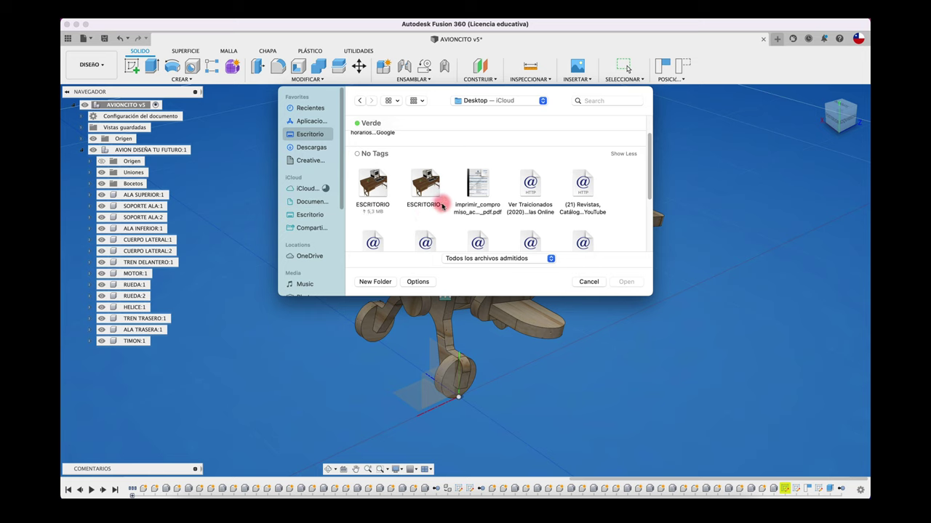
{"action": "left_click", "coordinate": [379, 185]}
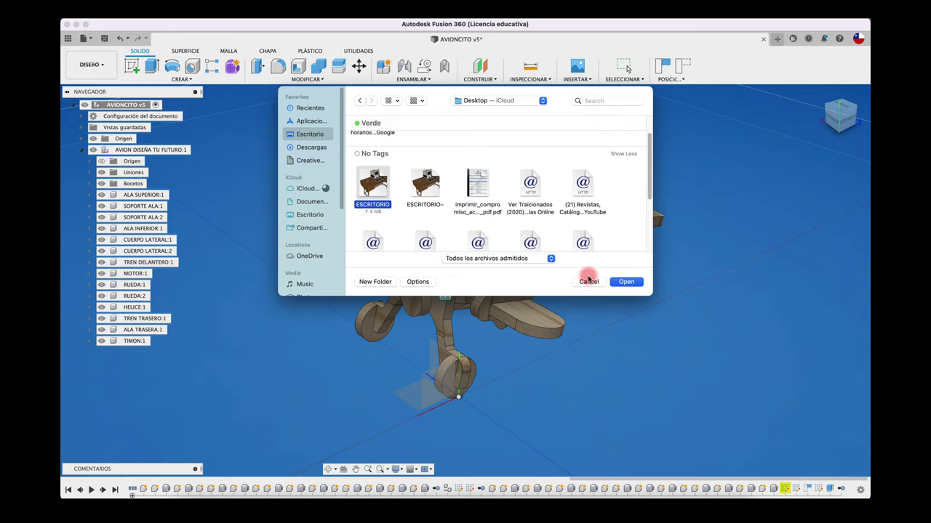
Open ESCRITORIO.f3d and inspect the desk with its computer, keyboard and plant.
{"action": "left_click", "coordinate": [624, 282]}
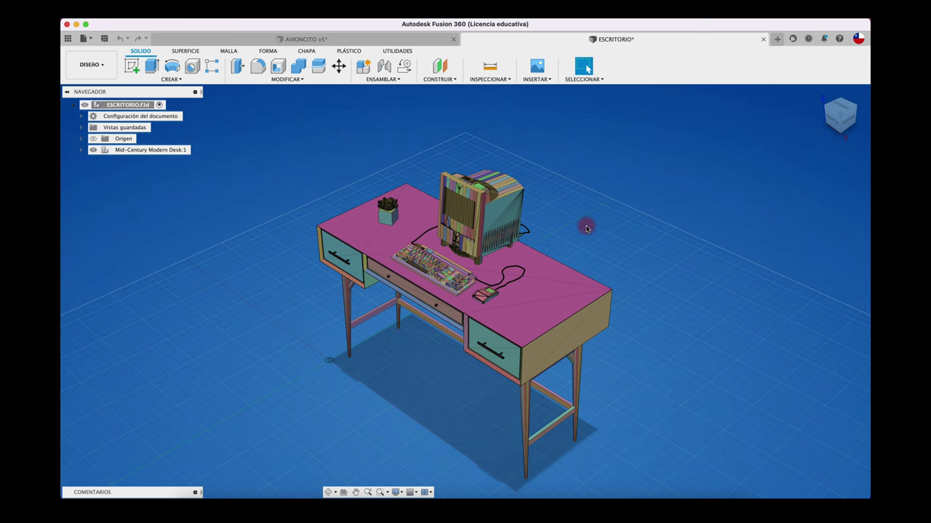
{"action": "scroll", "coordinate": [587, 228], "scroll_direction": "left", "scroll_amount": 3, "text": "shift"}
{"action": "scroll", "coordinate": [586, 228], "scroll_direction": "left", "scroll_amount": 3, "text": "shift"}
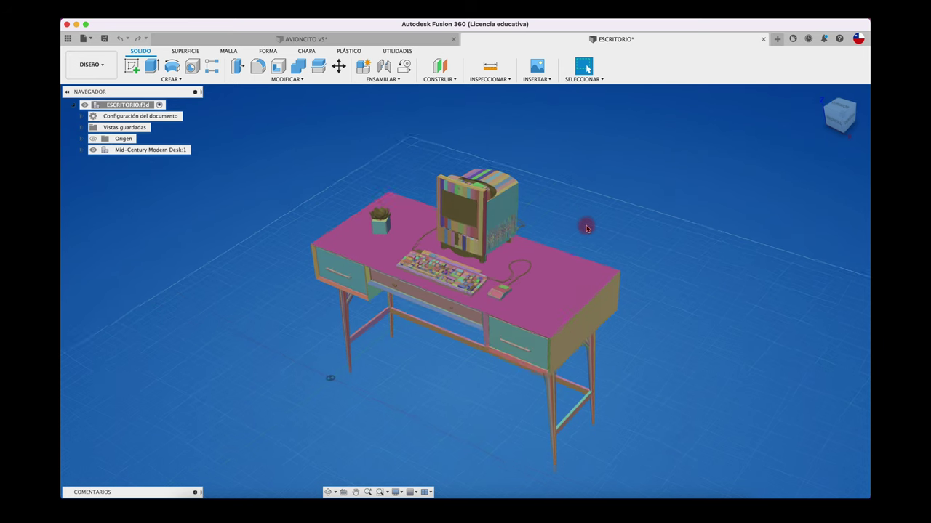
{"action": "scroll", "coordinate": [587, 228], "scroll_direction": "left", "scroll_amount": 3, "text": "shift"}
{"action": "scroll", "coordinate": [587, 228], "scroll_direction": "left", "scroll_amount": 3, "text": "shift"}
{"action": "scroll", "coordinate": [586, 228], "scroll_direction": "left", "scroll_amount": 3, "text": "shift"}
{"action": "scroll", "coordinate": [587, 228], "scroll_direction": "up", "scroll_amount": 2}
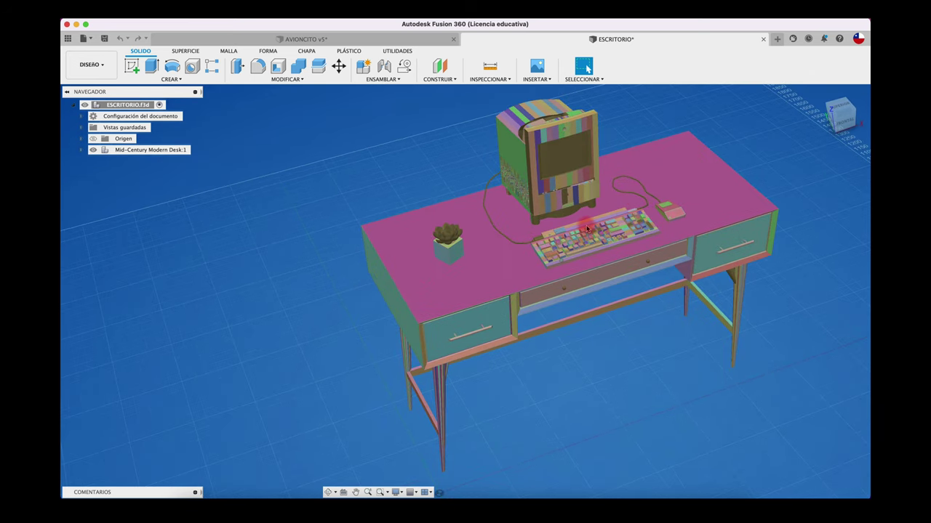
{"action": "scroll", "coordinate": [587, 228], "scroll_direction": "up", "scroll_amount": 2}
{"action": "scroll", "coordinate": [586, 229], "scroll_direction": "up", "scroll_amount": 3}
{"action": "scroll", "coordinate": [586, 229], "scroll_direction": "up", "scroll_amount": 2}
{"action": "scroll", "coordinate": [586, 228], "scroll_direction": "up", "scroll_amount": 2}
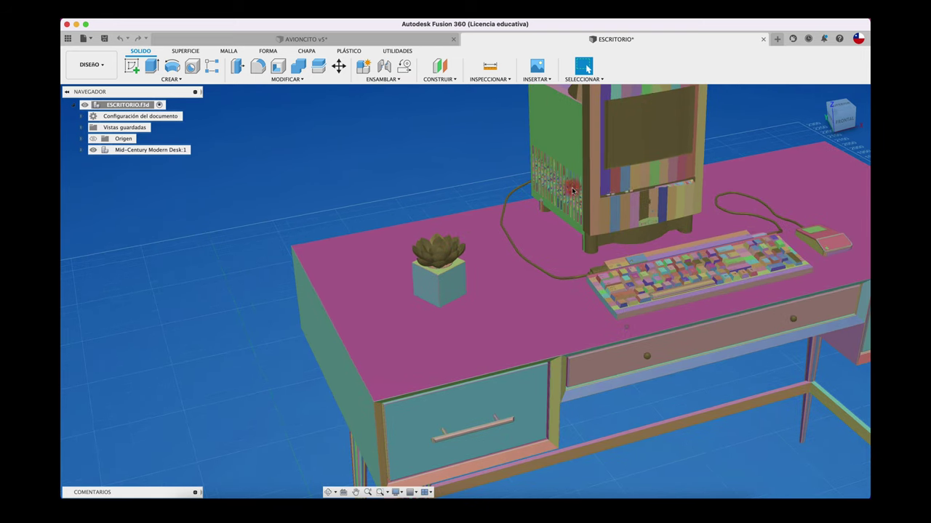
{"action": "scroll", "coordinate": [499, 305], "scroll_direction": "down", "scroll_amount": 2}
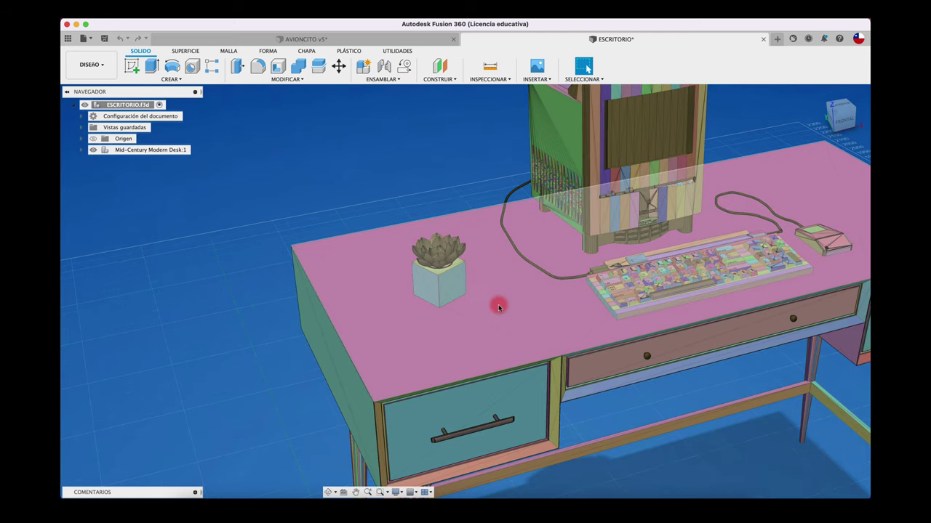
{"action": "scroll", "coordinate": [499, 306], "scroll_direction": "down", "scroll_amount": 2}
{"action": "scroll", "coordinate": [499, 305], "scroll_direction": "down", "scroll_amount": 2}
{"action": "scroll", "coordinate": [499, 305], "scroll_direction": "down", "scroll_amount": 2}
{"action": "scroll", "coordinate": [558, 385], "scroll_direction": "down", "scroll_amount": 2, "text": "shift"}
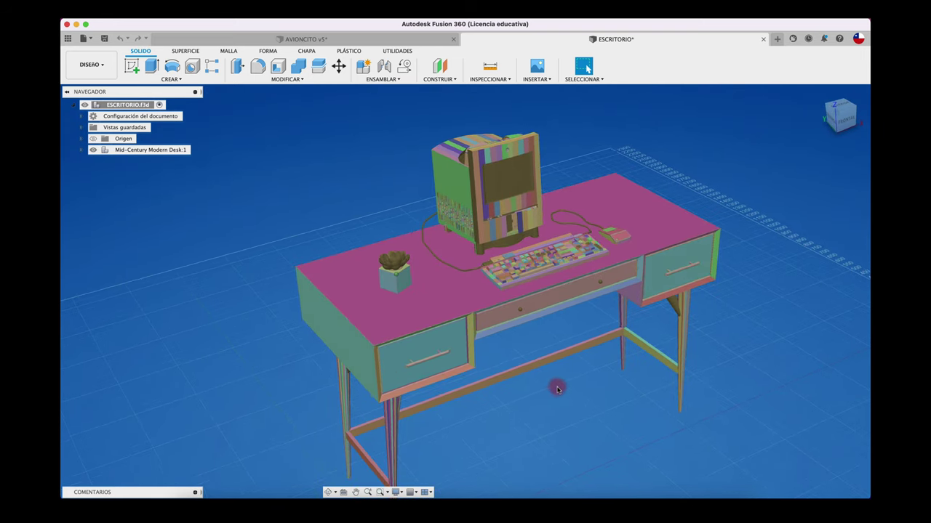
{"action": "scroll", "coordinate": [557, 385], "scroll_direction": "down", "scroll_amount": 2, "text": "shift"}
{"action": "scroll", "coordinate": [558, 385], "scroll_direction": "down", "scroll_amount": 2, "text": "shift"}
{"action": "scroll", "coordinate": [557, 385], "scroll_direction": "down", "scroll_amount": 2, "text": "shift"}
{"action": "scroll", "coordinate": [558, 388], "scroll_direction": "down", "scroll_amount": 2, "text": "shift"}
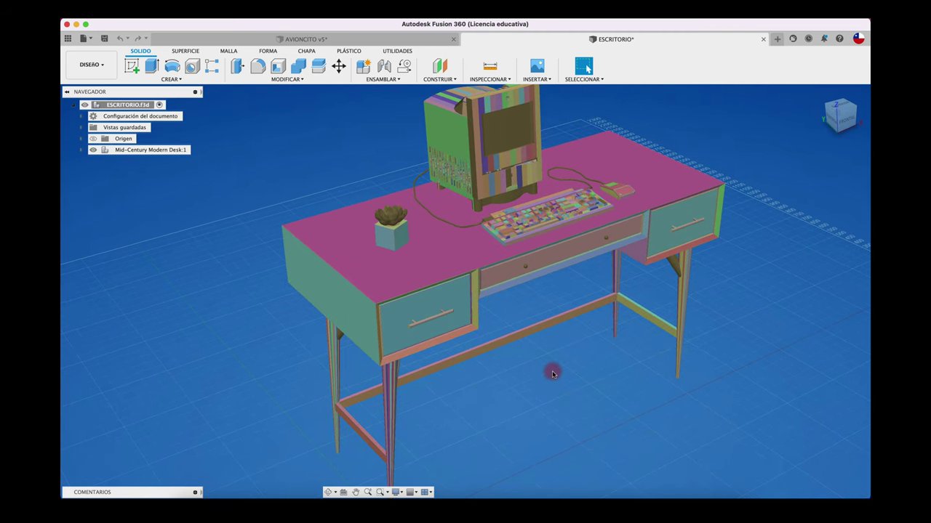
Apply 3D Pine to the desk, preview its wood in the Render workspace, then return to Design.
{"action": "key", "text": "a"}
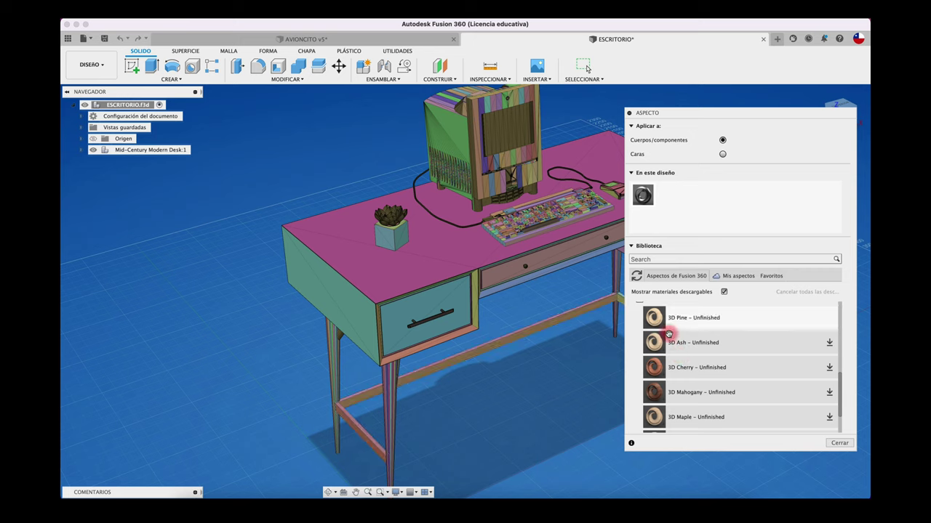
{"action": "left_click_drag", "start_coordinate": [665, 324], "coordinate": [492, 262]}
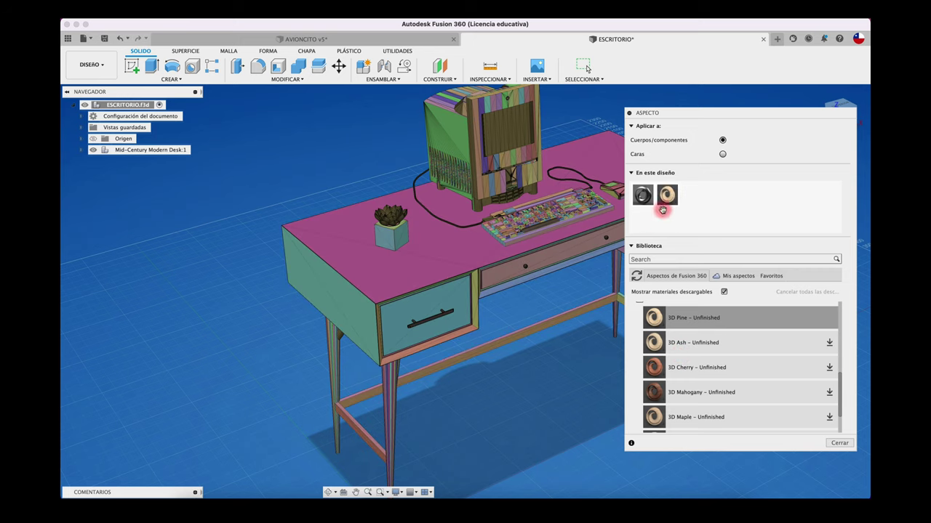
{"action": "left_click", "coordinate": [102, 64]}
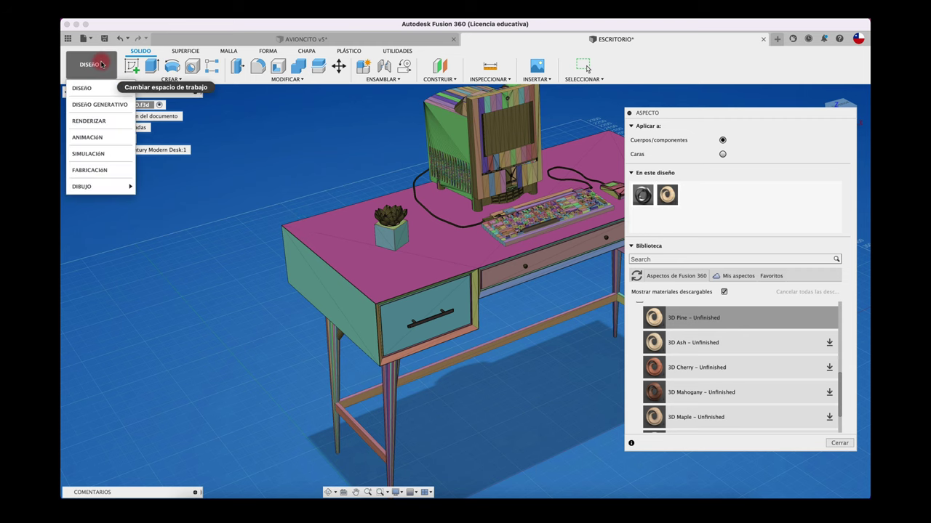
{"action": "left_click", "coordinate": [97, 121]}
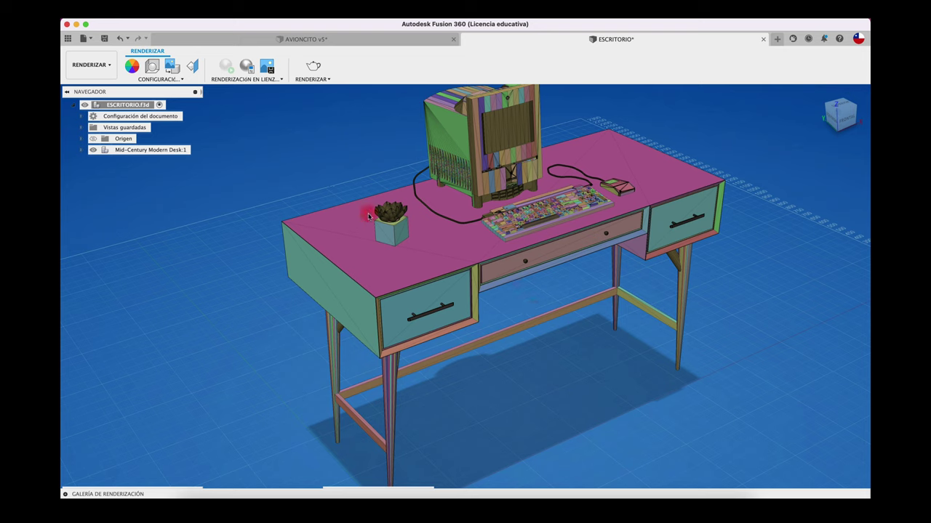
{"action": "left_click", "coordinate": [133, 67]}
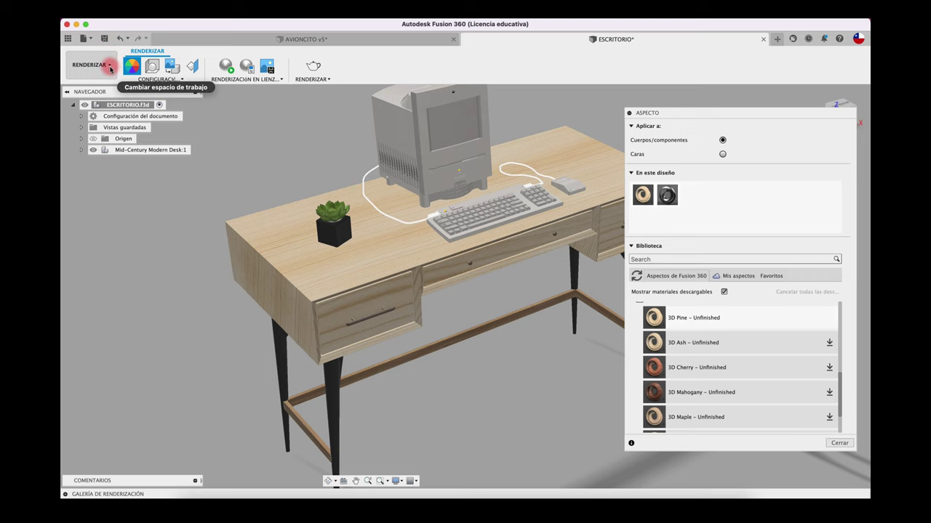
{"action": "left_click", "coordinate": [110, 67]}
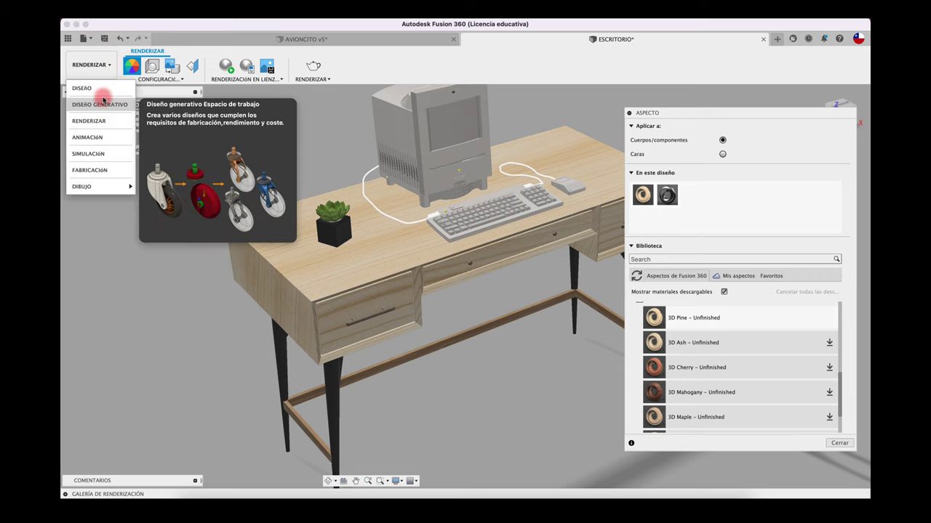
{"action": "left_click", "coordinate": [106, 89]}
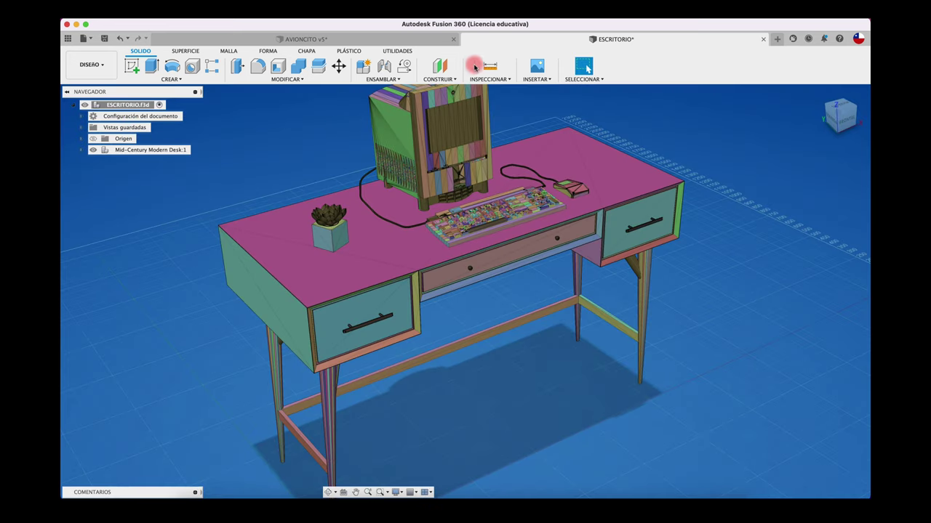
{"action": "left_click", "coordinate": [454, 80]}
{"action": "left_click", "coordinate": [488, 79]}
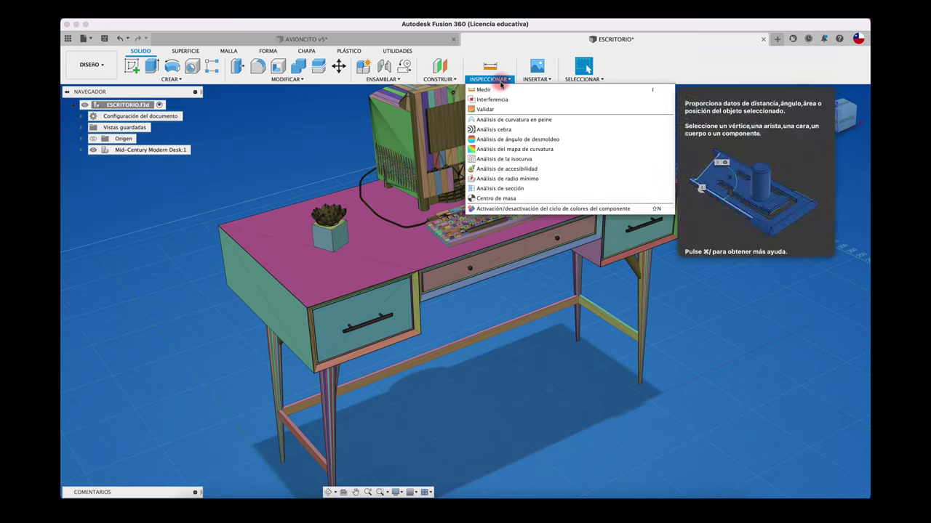
{"action": "left_click", "coordinate": [511, 208]}
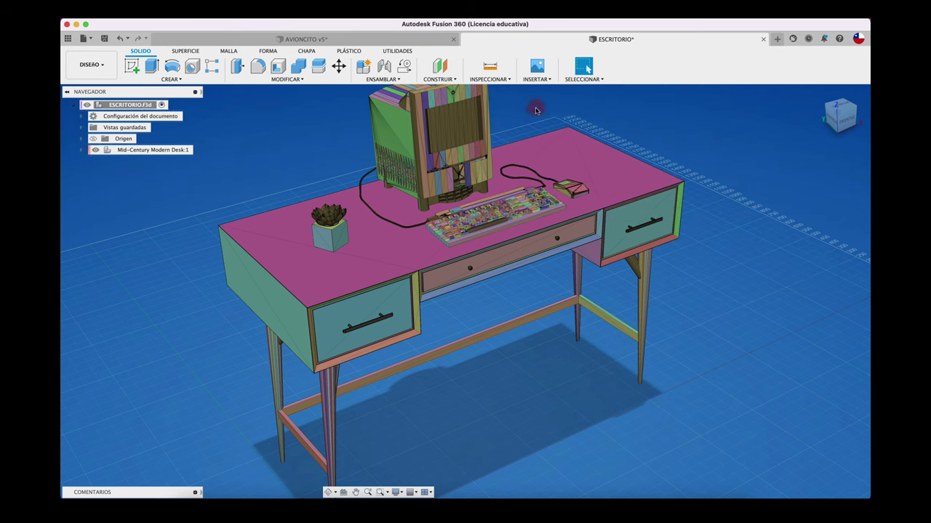
{"action": "left_click", "coordinate": [456, 78]}
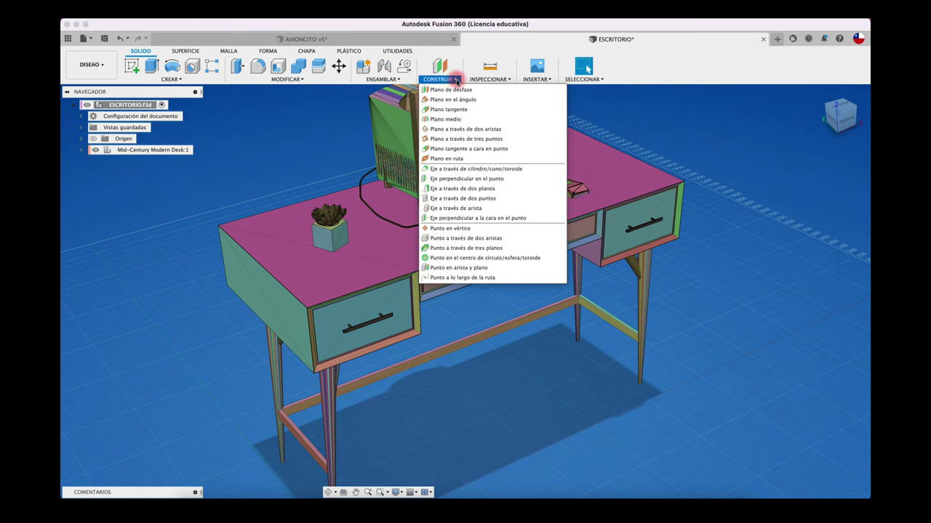
{"action": "left_click", "coordinate": [488, 80]}
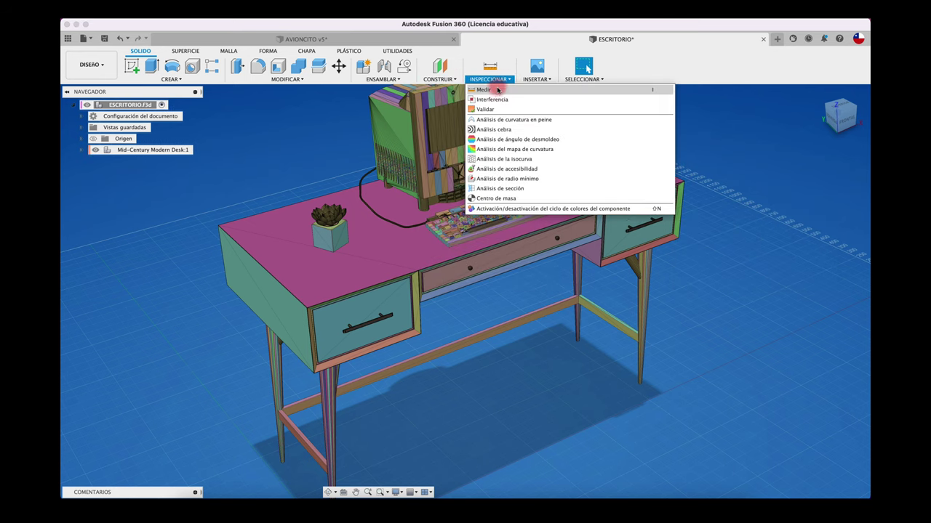
{"action": "left_click", "coordinate": [486, 209]}
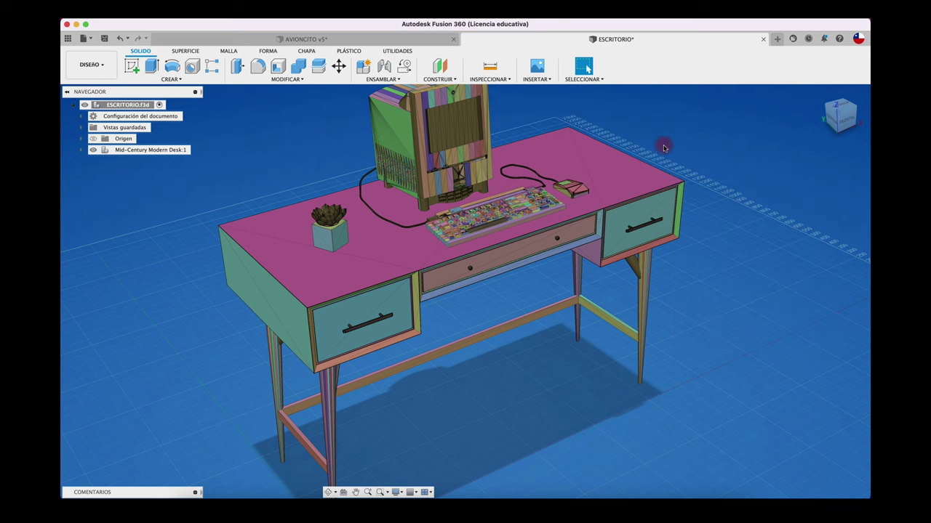
{"action": "scroll", "coordinate": [661, 144], "scroll_direction": "left", "scroll_amount": 3}
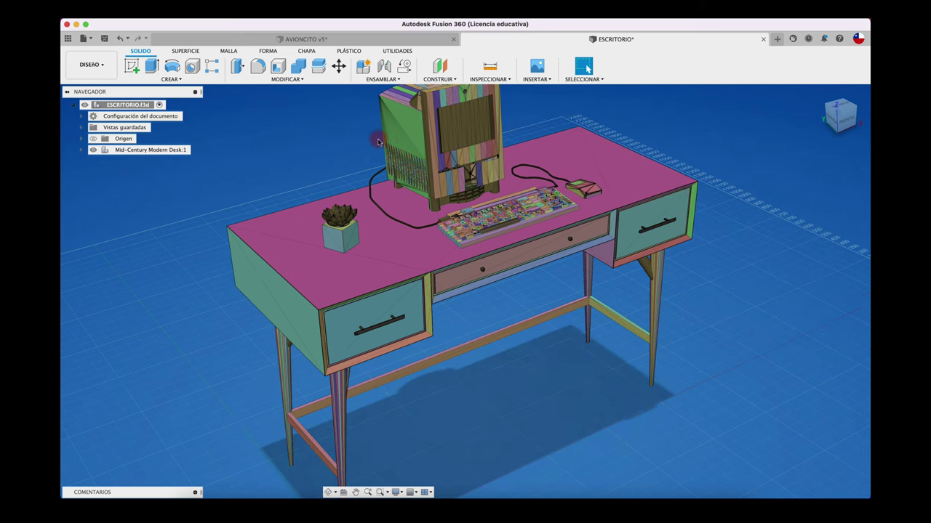
{"action": "scroll", "coordinate": [379, 141], "scroll_direction": "left", "scroll_amount": 5}
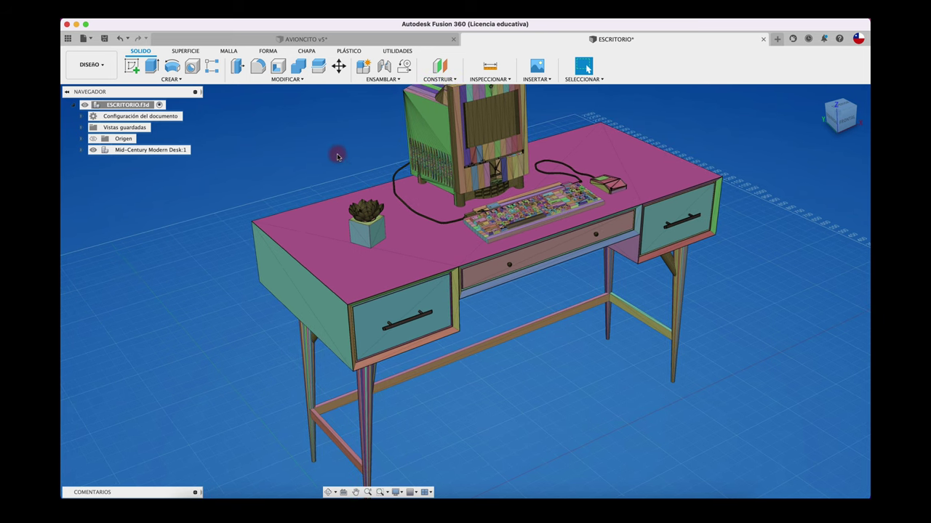
Close the ESCRITORIO design, saving it into JUGUETES > AERONAVES > AVION.
{"action": "left_click", "coordinate": [763, 40]}
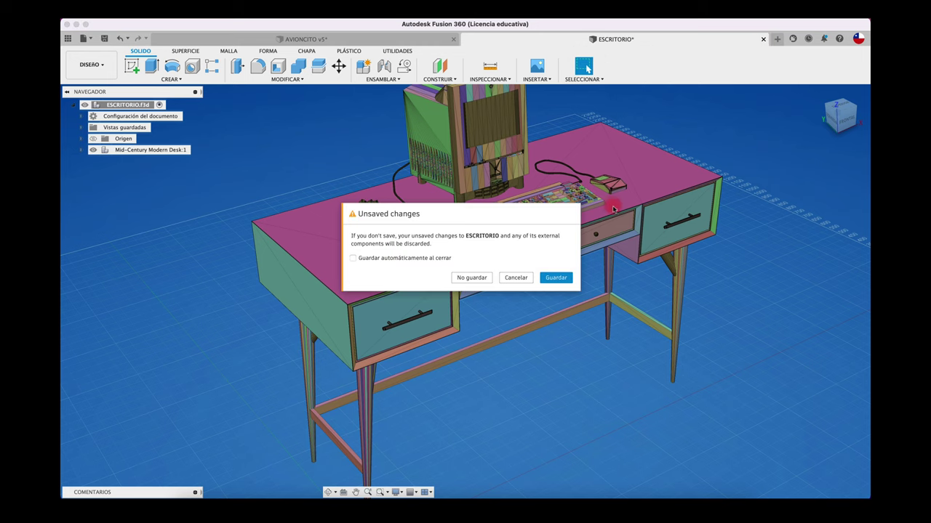
{"action": "left_click", "coordinate": [570, 275]}
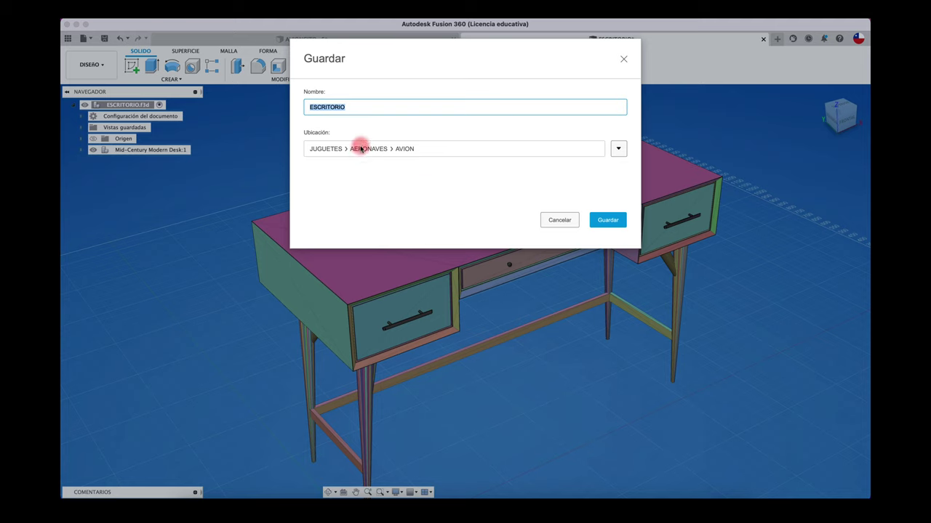
{"action": "left_click", "coordinate": [607, 219]}
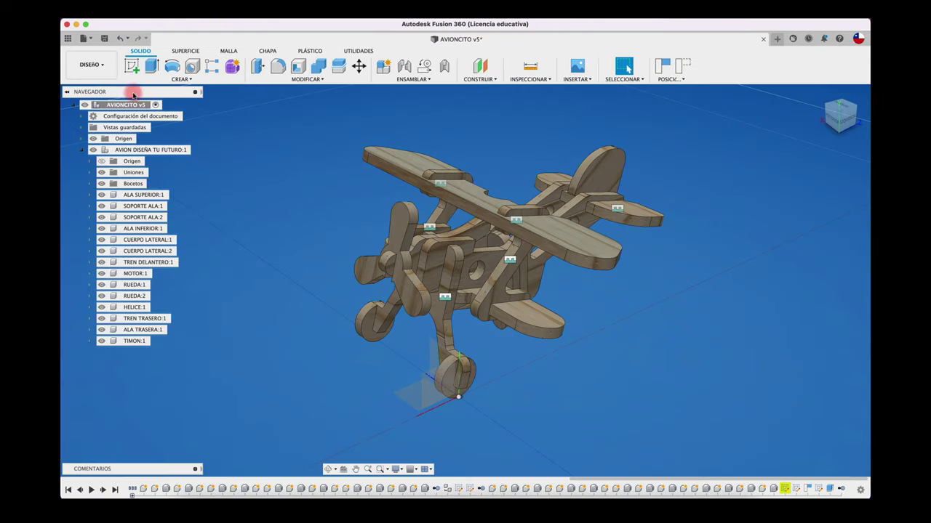
Insert the saved ESCRITORIO design from the data panel into the AVIONCITO design.
{"action": "left_click", "coordinate": [68, 38]}
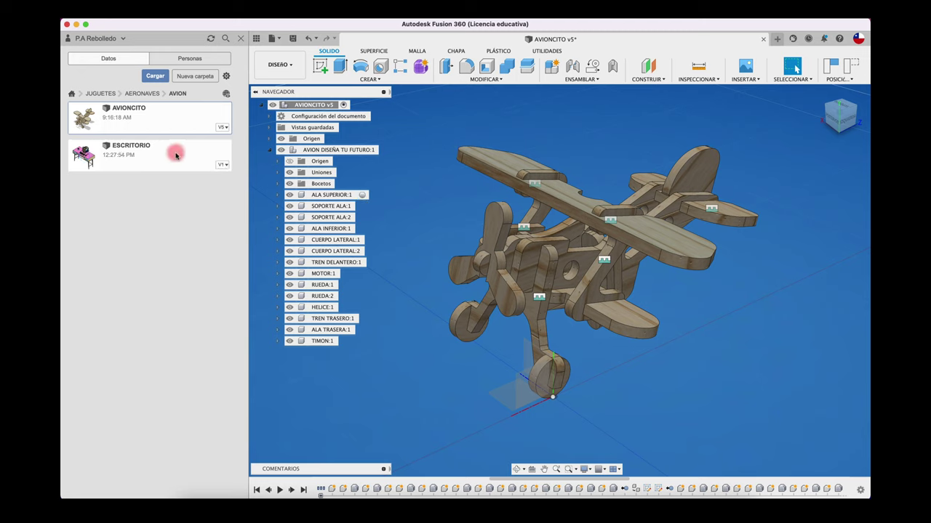
{"action": "left_click", "coordinate": [175, 152]}
{"action": "right_click", "coordinate": [175, 154]}
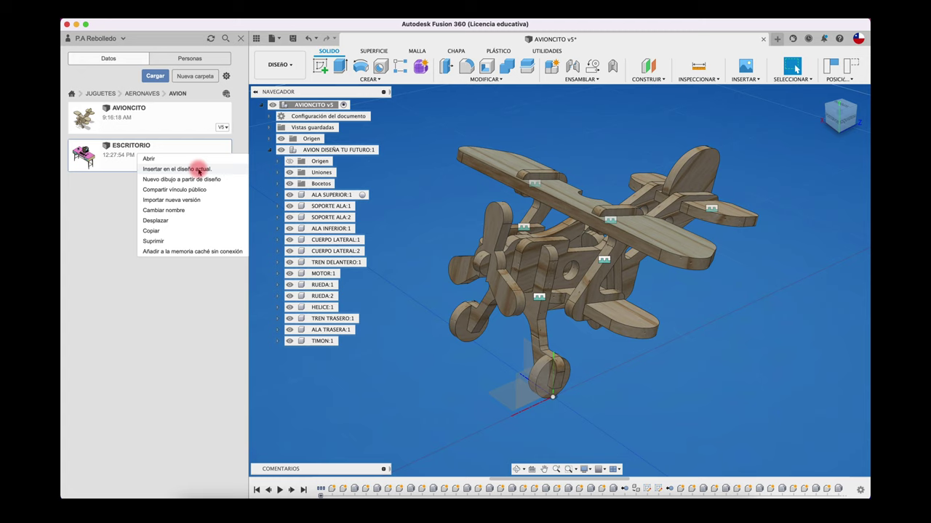
{"action": "left_click", "coordinate": [199, 170]}
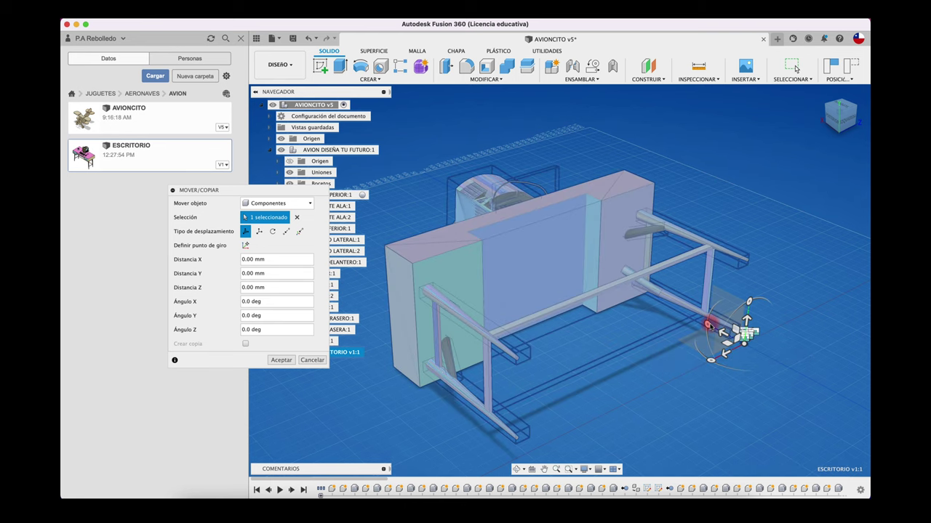
Rotate the desk 270° about the X axis, apply it, and orbit to check it stands upright.
{"action": "left_click_drag", "start_coordinate": [709, 325], "coordinate": [749, 299]}
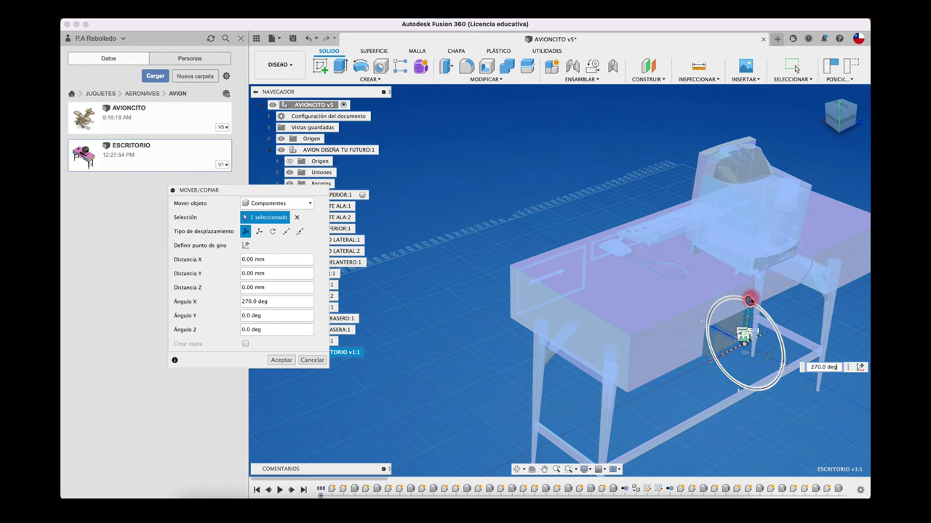
{"action": "left_click_drag", "start_coordinate": [749, 300], "coordinate": [749, 299]}
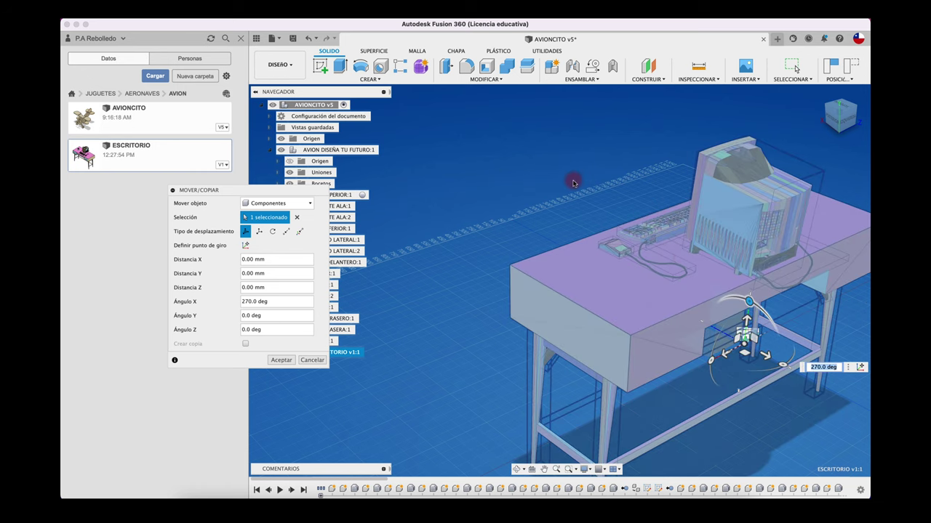
{"action": "left_click", "coordinate": [280, 360]}
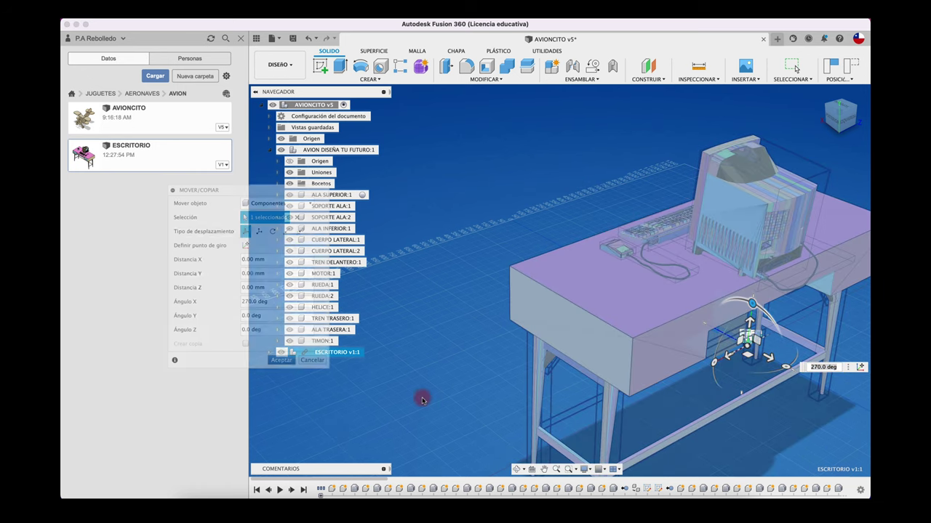
{"action": "scroll", "coordinate": [424, 395], "scroll_direction": "right", "scroll_amount": 3, "text": "shift"}
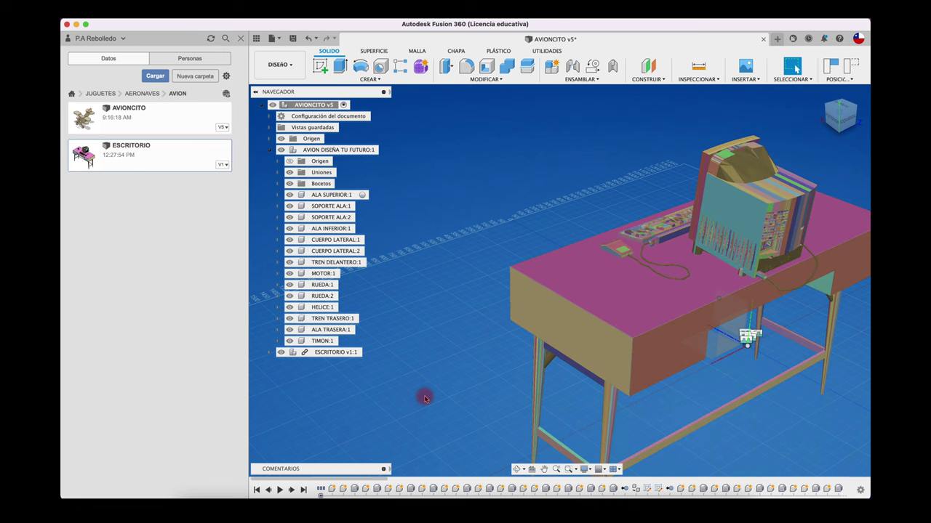
{"action": "scroll", "coordinate": [424, 395], "scroll_direction": "right", "scroll_amount": 3, "text": "shift"}
{"action": "scroll", "coordinate": [423, 396], "scroll_direction": "right", "scroll_amount": 3, "text": "shift"}
{"action": "scroll", "coordinate": [424, 396], "scroll_direction": "right", "scroll_amount": 3, "text": "shift"}
{"action": "scroll", "coordinate": [425, 398], "scroll_direction": "right", "scroll_amount": 3, "text": "shift"}
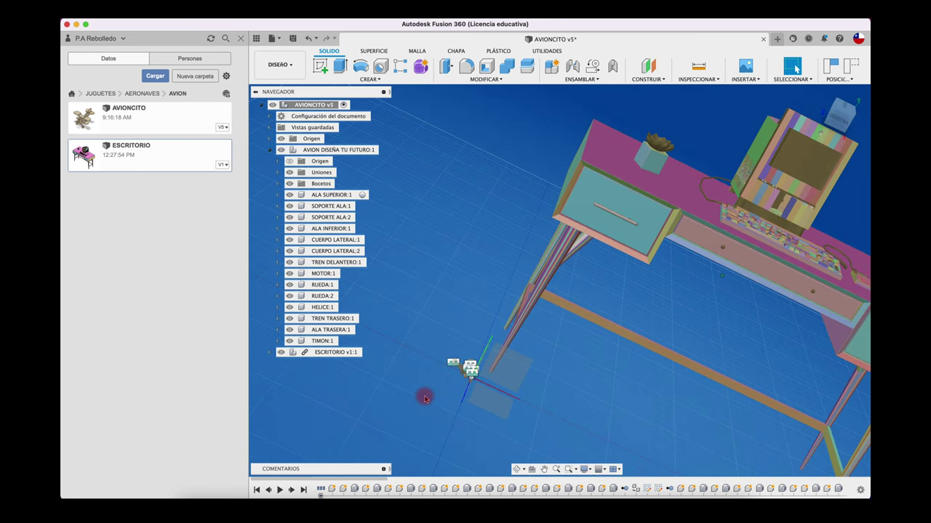
{"action": "scroll", "coordinate": [425, 398], "scroll_direction": "right", "scroll_amount": 3, "text": "shift"}
{"action": "scroll", "coordinate": [425, 398], "scroll_direction": "right", "scroll_amount": 3, "text": "shift"}
{"action": "scroll", "coordinate": [425, 397], "scroll_direction": "right", "scroll_amount": 3, "text": "shift"}
{"action": "scroll", "coordinate": [425, 397], "scroll_direction": "right", "scroll_amount": 3, "text": "shift"}
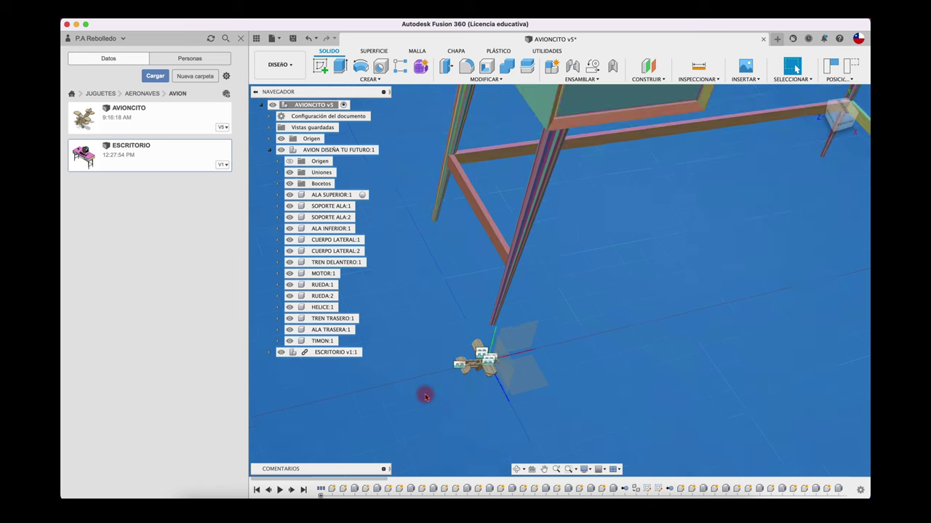
{"action": "scroll", "coordinate": [426, 397], "scroll_direction": "right", "scroll_amount": 3, "text": "shift"}
{"action": "scroll", "coordinate": [425, 397], "scroll_direction": "right", "scroll_amount": 3, "text": "shift"}
{"action": "scroll", "coordinate": [425, 396], "scroll_direction": "right", "scroll_amount": 3, "text": "shift"}
{"action": "scroll", "coordinate": [425, 396], "scroll_direction": "right", "scroll_amount": 3, "text": "shift"}
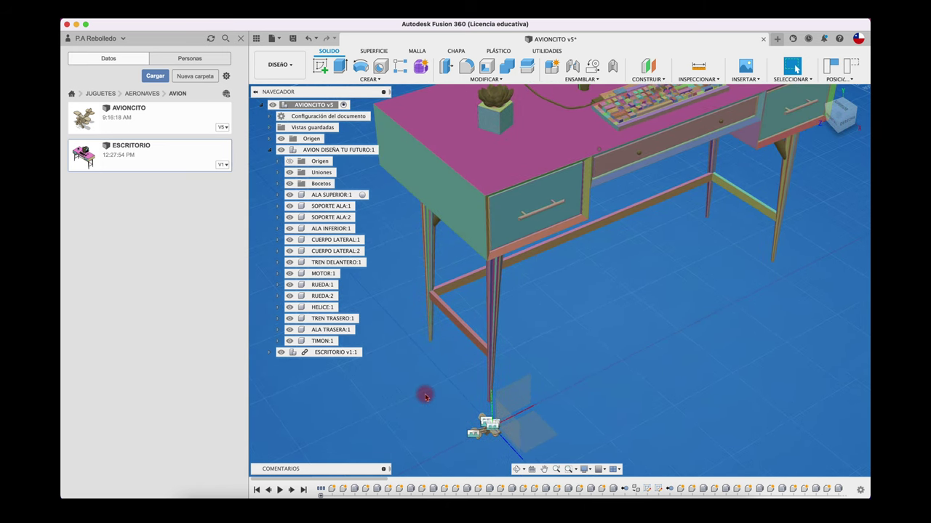
{"action": "scroll", "coordinate": [426, 397], "scroll_direction": "right", "scroll_amount": 3, "text": "shift"}
{"action": "scroll", "coordinate": [425, 397], "scroll_direction": "right", "scroll_amount": 3, "text": "shift"}
{"action": "scroll", "coordinate": [425, 396], "scroll_direction": "right", "scroll_amount": 3, "text": "shift"}
{"action": "scroll", "coordinate": [425, 397], "scroll_direction": "right", "scroll_amount": 2, "text": "shift"}
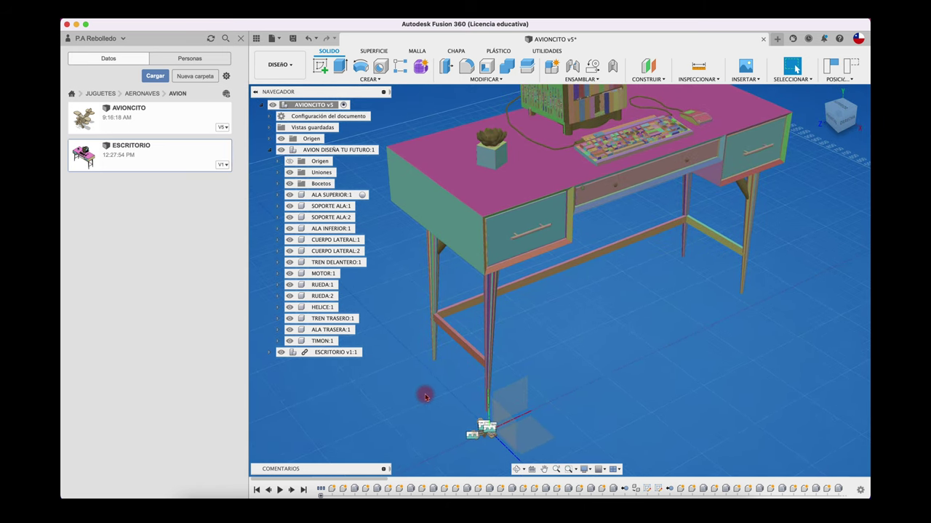
{"action": "scroll", "coordinate": [425, 396], "scroll_direction": "right", "scroll_amount": 2, "text": "shift"}
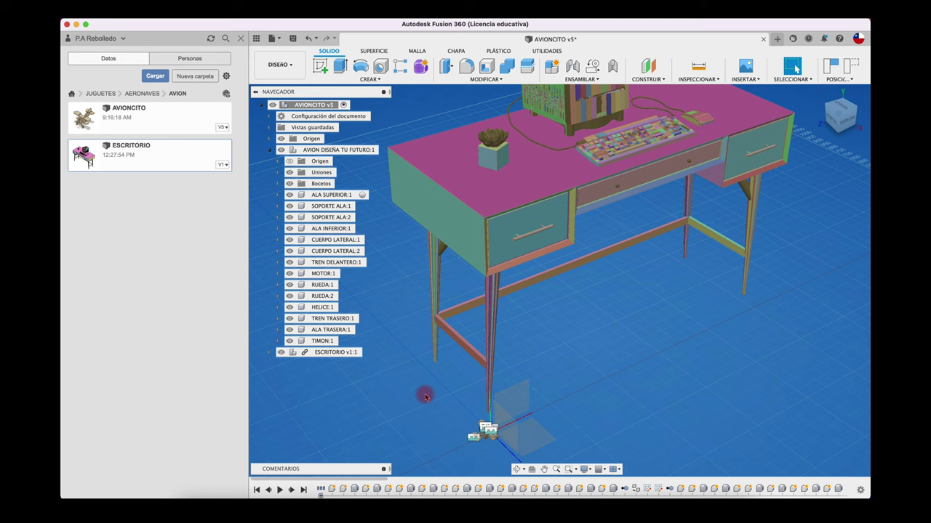
Select the AVION DISEÑA TU FUTURO:1 component and move it 850 mm up toward the desktop.
{"action": "left_click", "coordinate": [269, 150]}
{"action": "left_click", "coordinate": [323, 150]}
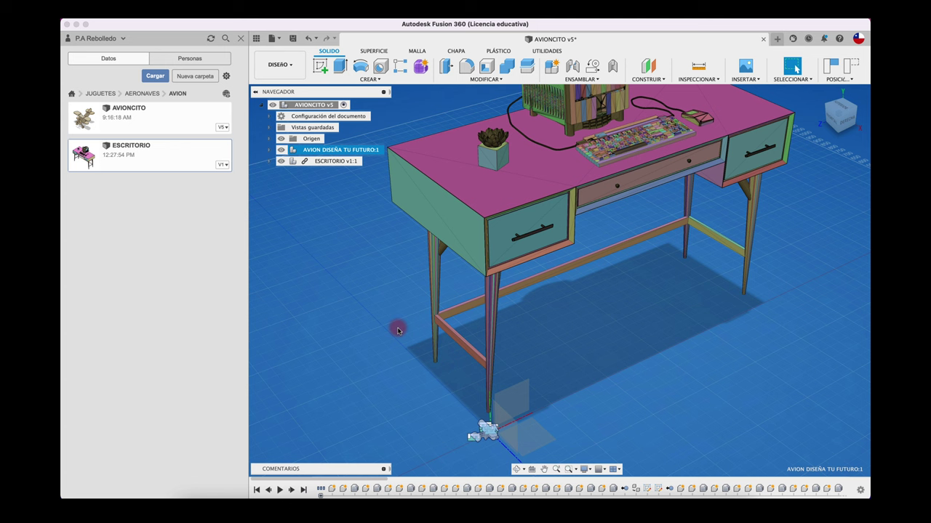
{"action": "key", "text": "m"}
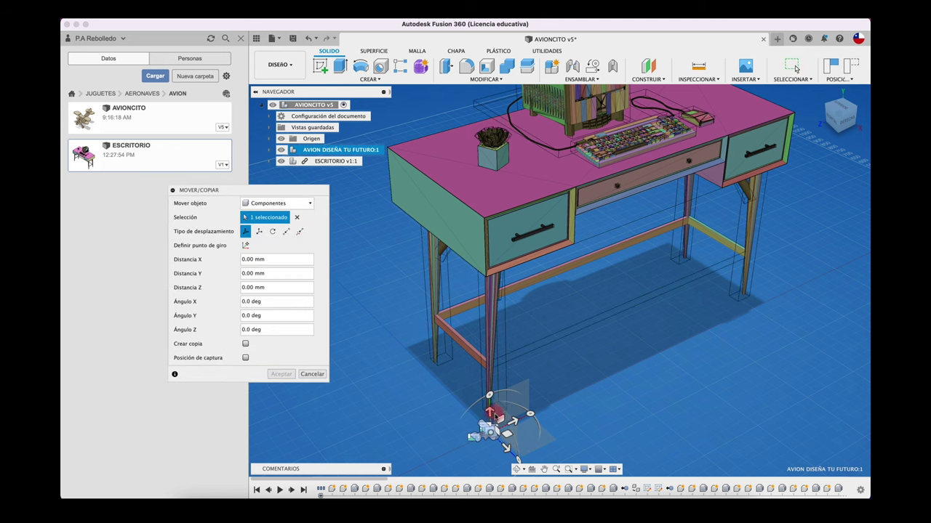
{"action": "left_click_drag", "start_coordinate": [490, 413], "coordinate": [507, 186]}
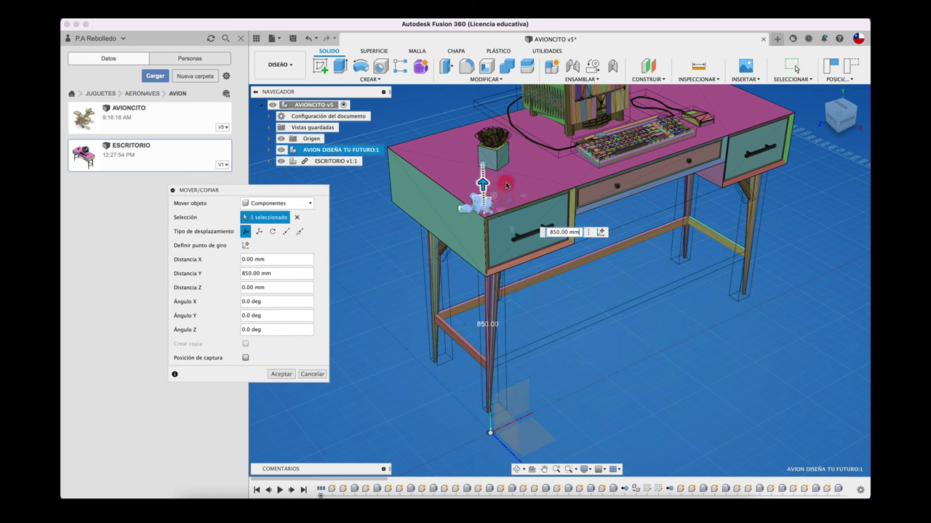
{"action": "mouse_move", "coordinate": [841, 115]}
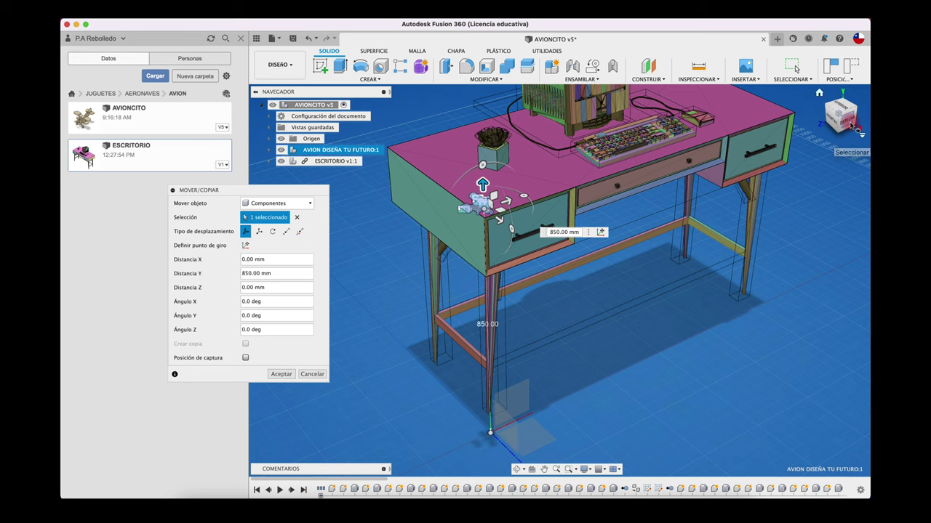
Make the straight side view of the desk the ViewCube front view.
{"action": "left_click", "coordinate": [851, 124]}
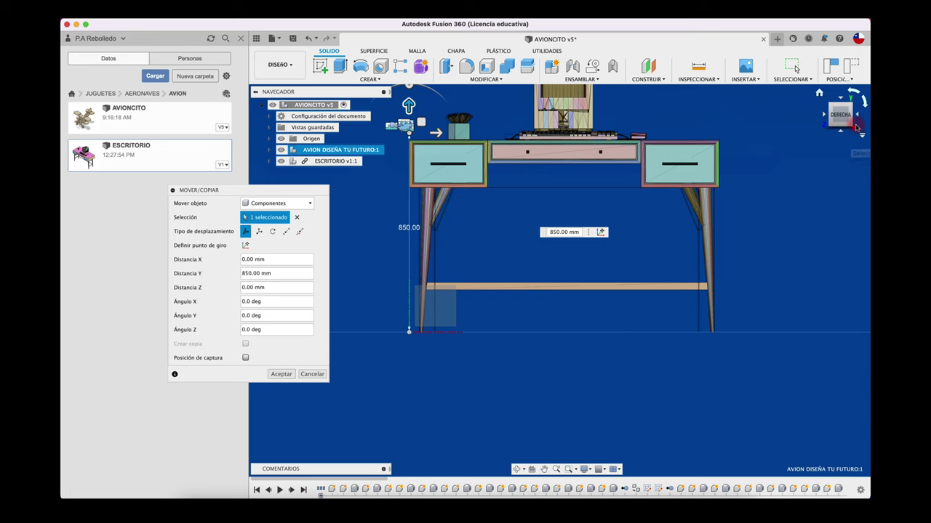
{"action": "left_click", "coordinate": [863, 137]}
{"action": "mouse_move", "coordinate": [807, 192]}
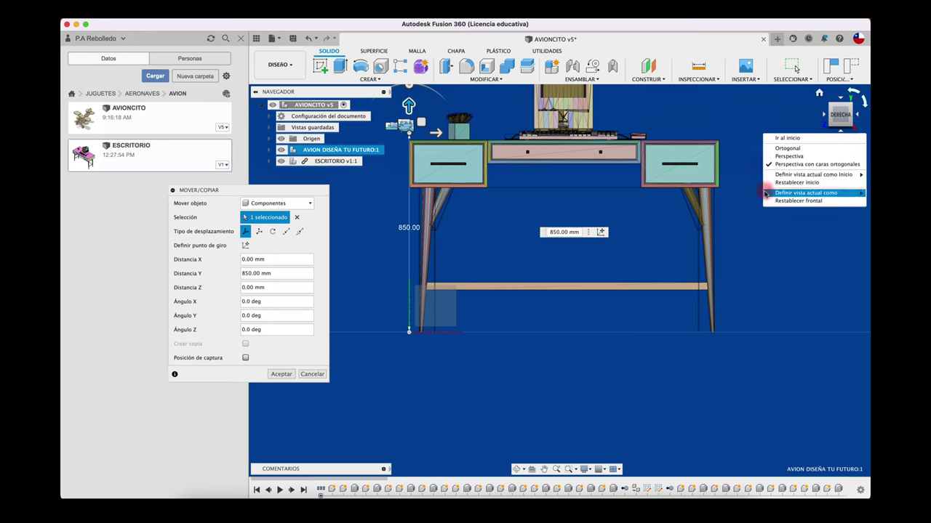
{"action": "left_click", "coordinate": [709, 192]}
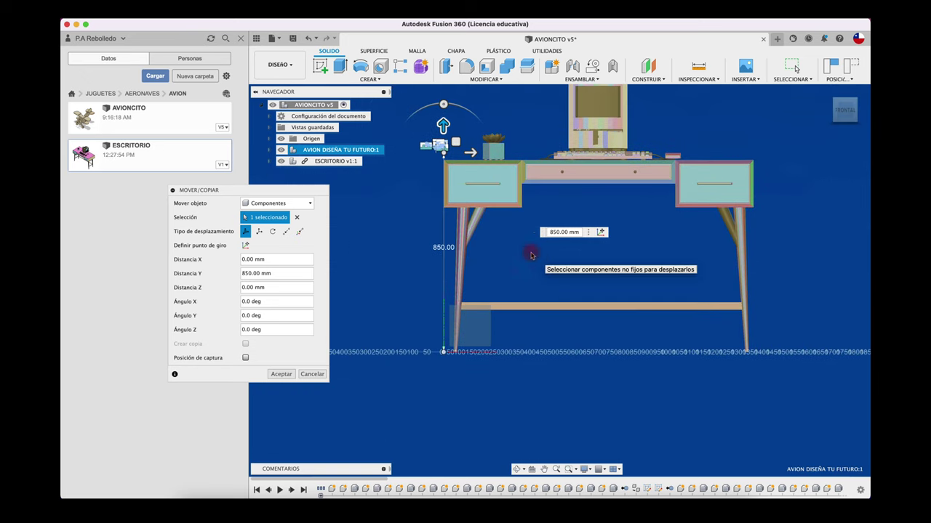
Slide the airplane over the desk top and lower it onto the surface (Z -125 mm).
{"action": "scroll", "coordinate": [443, 127], "scroll_direction": "up", "scroll_amount": 3}
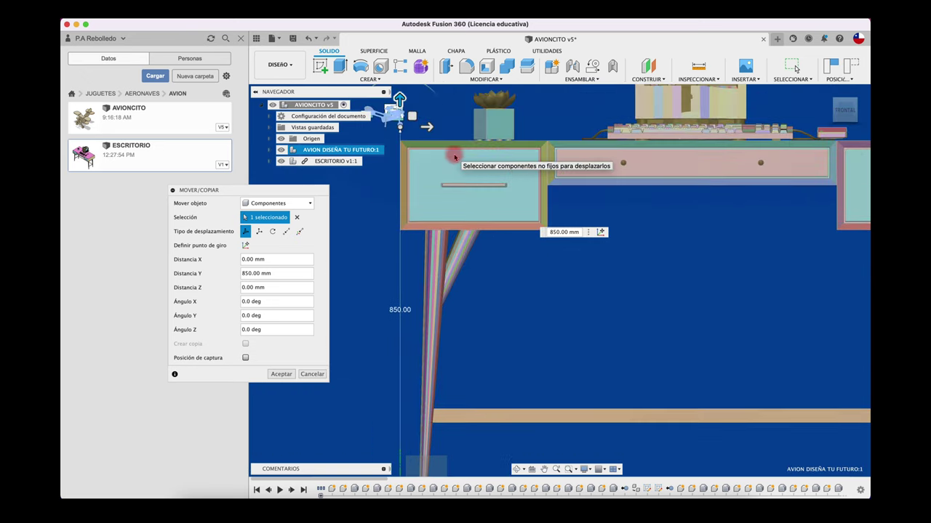
{"action": "scroll", "coordinate": [452, 154], "scroll_direction": "up", "scroll_amount": 2}
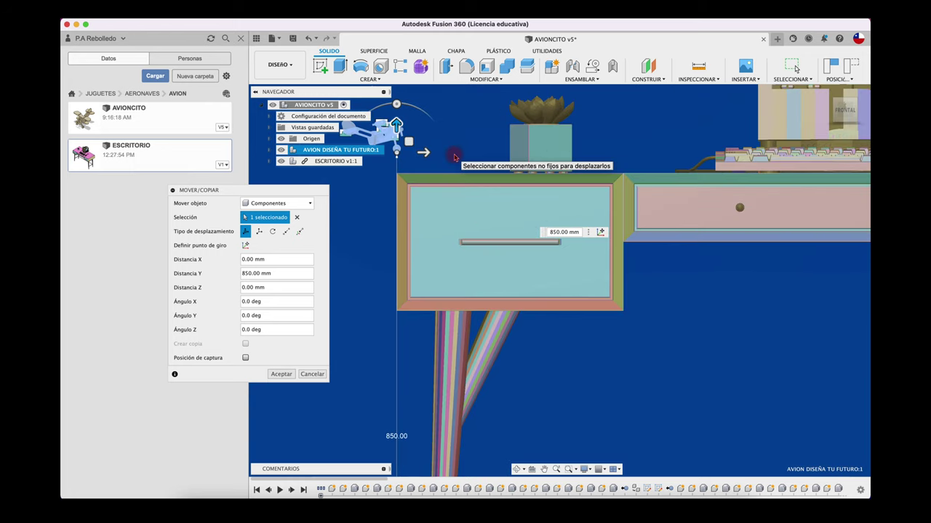
{"action": "left_click_drag", "start_coordinate": [461, 155], "coordinate": [689, 177]}
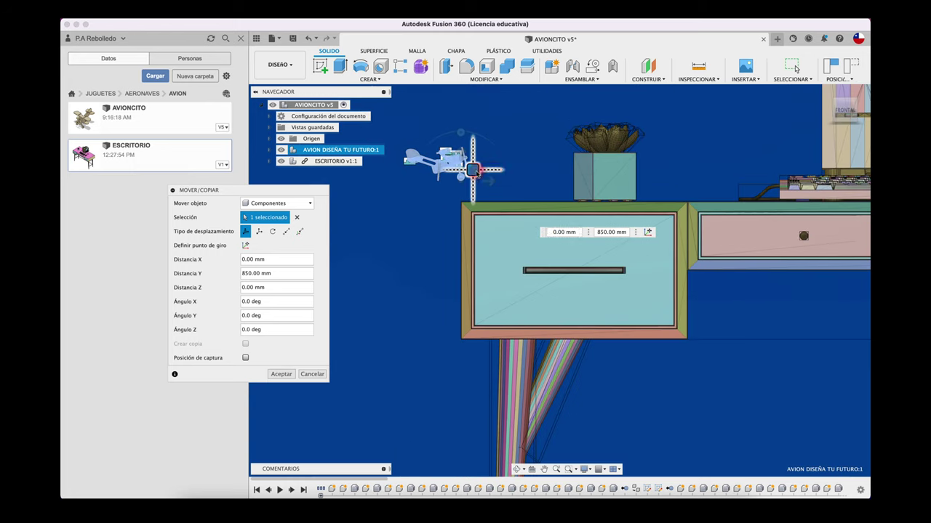
{"action": "scroll", "coordinate": [689, 176], "scroll_direction": "up", "scroll_amount": 2}
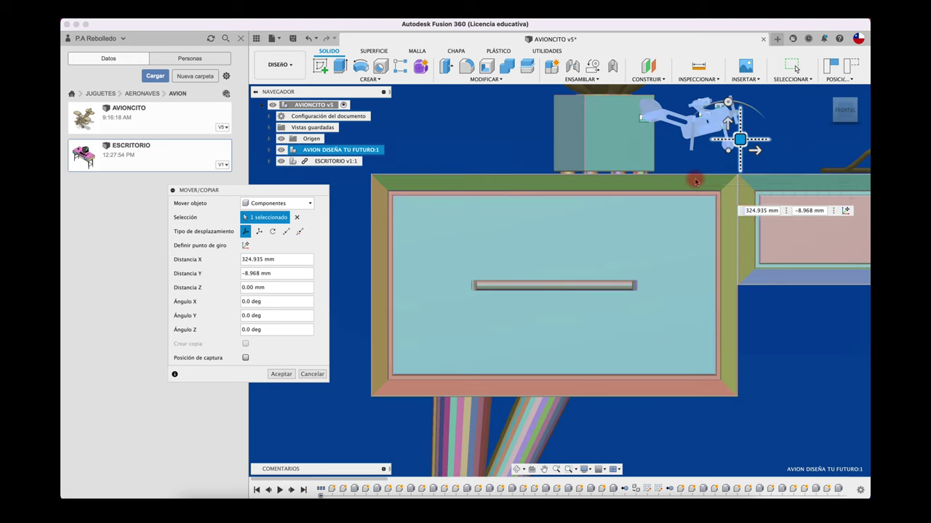
{"action": "scroll", "coordinate": [691, 180], "scroll_direction": "up", "scroll_amount": 2}
{"action": "scroll", "coordinate": [694, 178], "scroll_direction": "up", "scroll_amount": 2}
{"action": "scroll", "coordinate": [695, 177], "scroll_direction": "up", "scroll_amount": 1}
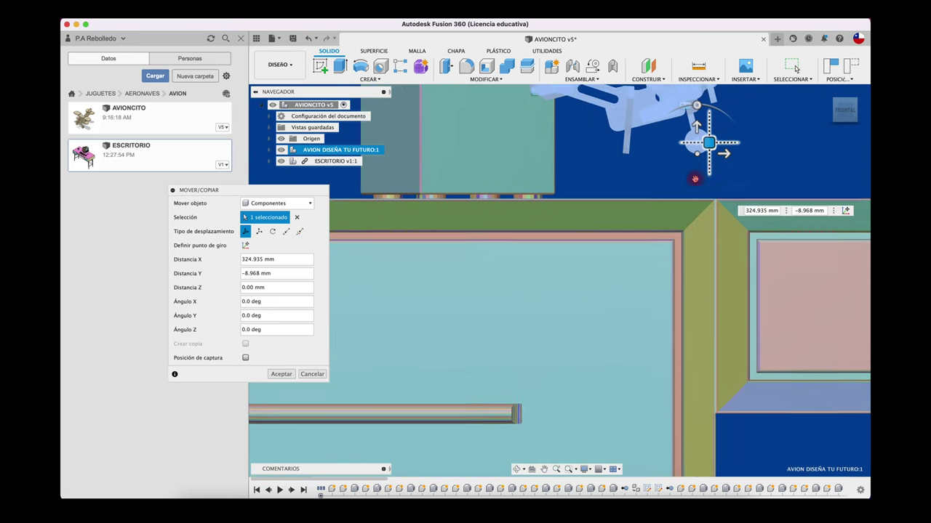
{"action": "scroll", "coordinate": [694, 177], "scroll_direction": "up", "scroll_amount": 2}
{"action": "scroll", "coordinate": [694, 177], "scroll_direction": "up", "scroll_amount": 2}
{"action": "scroll", "coordinate": [695, 179], "scroll_direction": "up", "scroll_amount": 2}
{"action": "scroll", "coordinate": [695, 180], "scroll_direction": "up", "scroll_amount": 2}
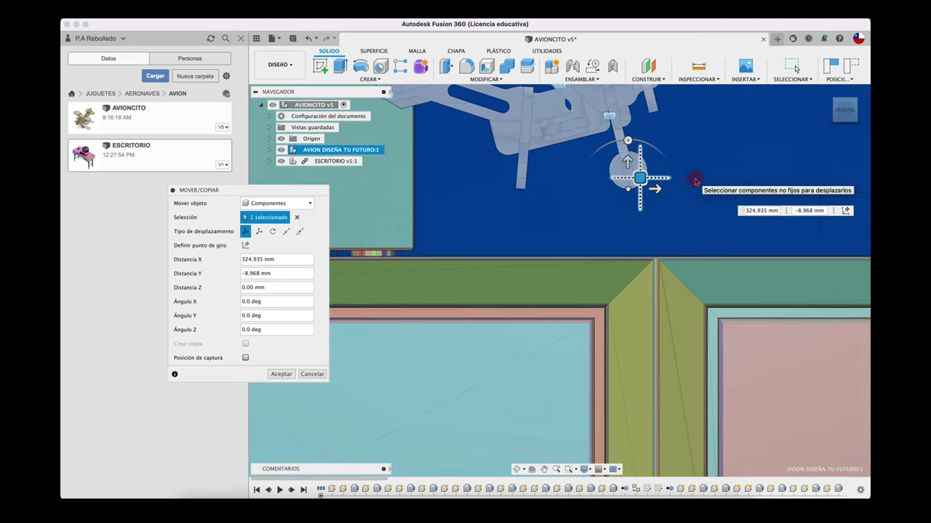
{"action": "mouse_move", "coordinate": [644, 180]}
{"action": "left_mouse_down"}
{"action": "mouse_move", "coordinate": [737, 208]}
{"action": "mouse_move", "coordinate": [738, 246]}
{"action": "left_mouse_up"}
{"action": "scroll", "coordinate": [641, 217], "scroll_direction": "down", "scroll_amount": 2}
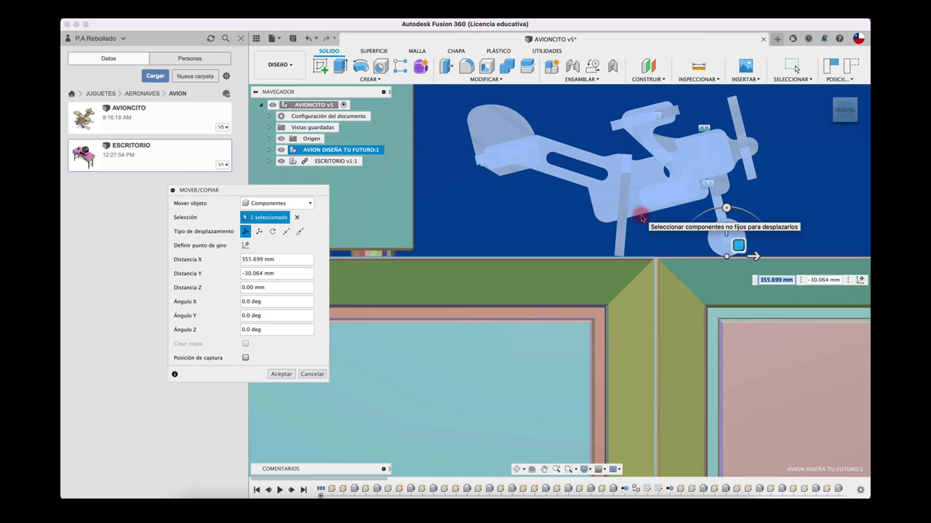
{"action": "scroll", "coordinate": [641, 217], "scroll_direction": "down", "scroll_amount": 3}
{"action": "scroll", "coordinate": [641, 217], "scroll_direction": "down", "scroll_amount": 2}
{"action": "scroll", "coordinate": [642, 217], "scroll_direction": "down", "scroll_amount": 3}
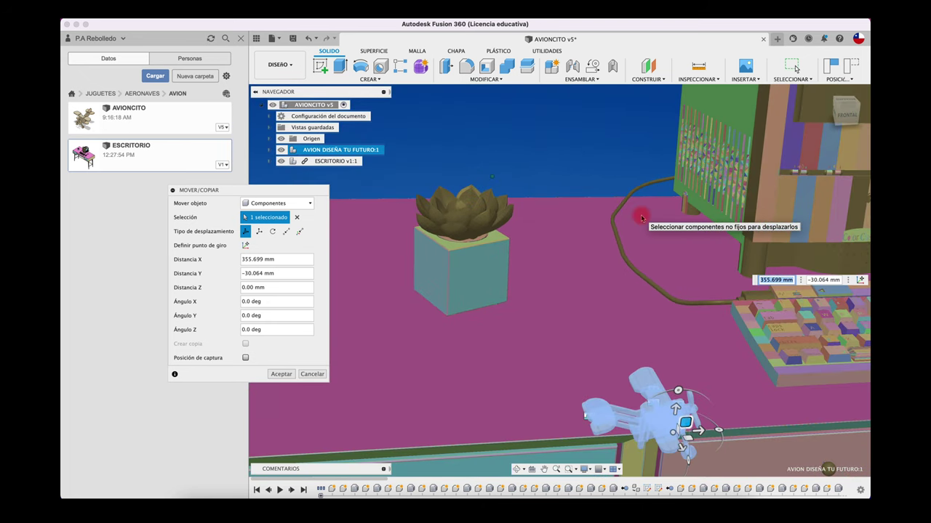
{"action": "scroll", "coordinate": [641, 216], "scroll_direction": "down", "scroll_amount": 2}
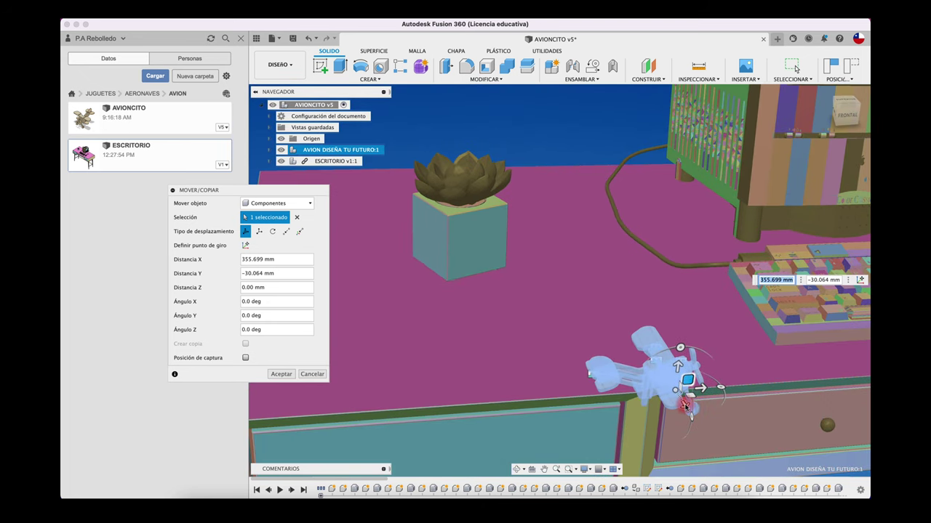
{"action": "left_click_drag", "start_coordinate": [684, 406], "coordinate": [640, 333]}
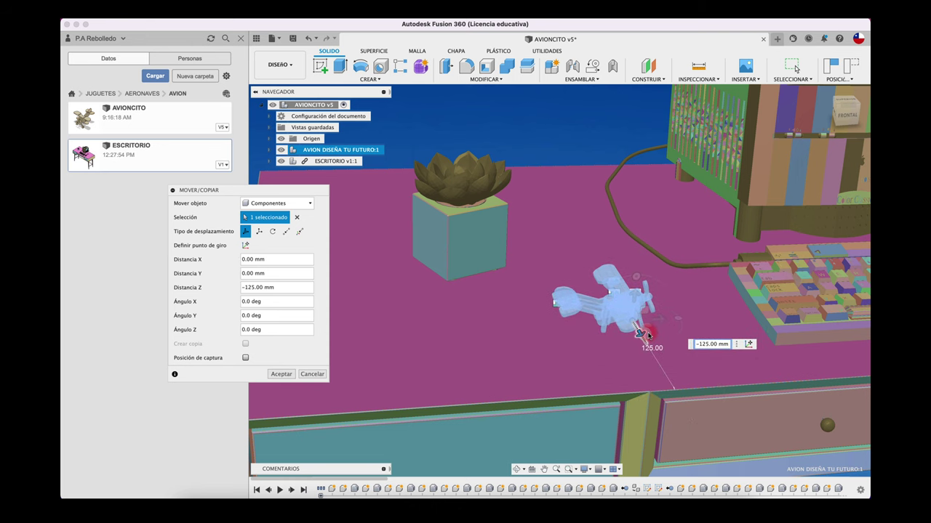
Turn the airplane -35° about the Y axis.
{"action": "mouse_move", "coordinate": [644, 333]}
{"action": "middle_mouse_down", "text": "shift"}
{"action": "mouse_move", "coordinate": [661, 328]}
{"action": "mouse_move", "coordinate": [648, 315]}
{"action": "middle_mouse_up", "text": "shift"}
{"action": "mouse_move", "coordinate": [644, 331]}
{"action": "left_mouse_down"}
{"action": "mouse_move", "coordinate": [647, 317]}
{"action": "mouse_move", "coordinate": [650, 327]}
{"action": "left_mouse_up"}
{"action": "left_click_drag", "start_coordinate": [649, 323], "coordinate": [651, 324]}
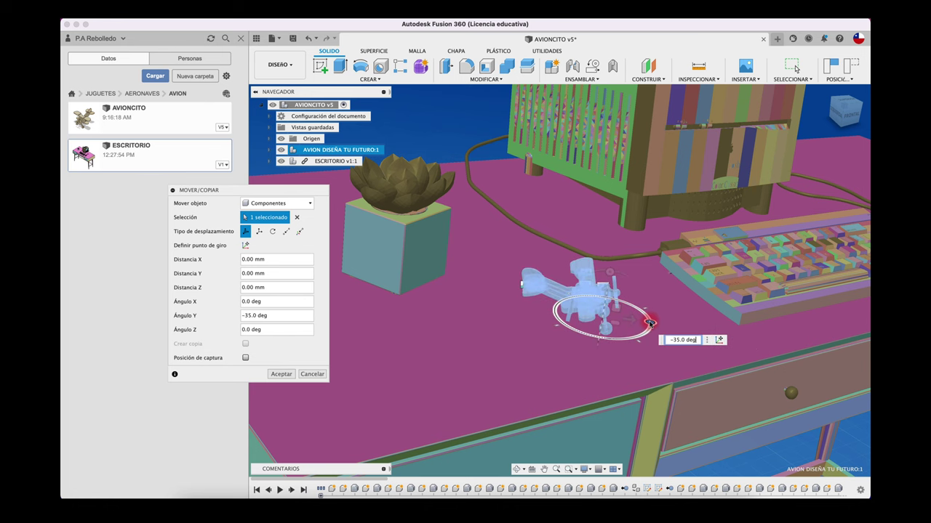
Commit the airplane's placement, save AVIONCITO as a new version, and open the workspace list.
{"action": "left_click", "coordinate": [281, 375]}
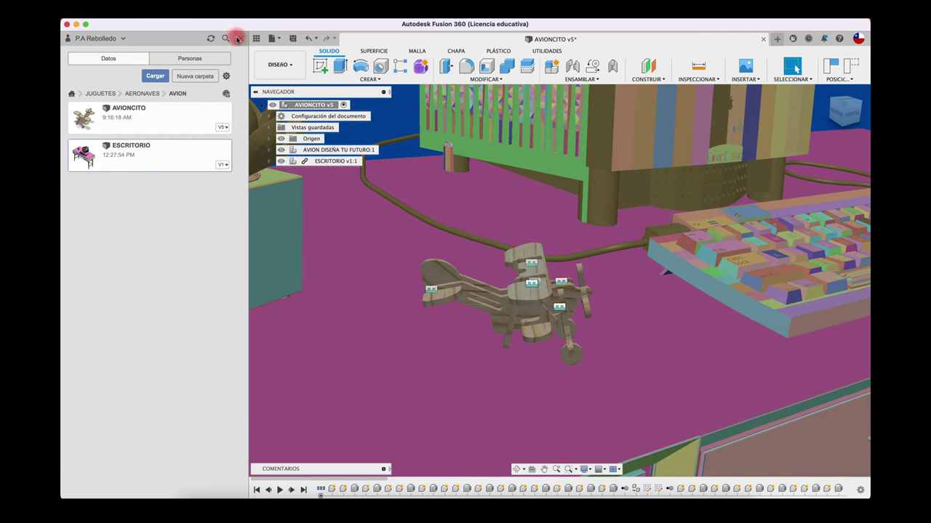
{"action": "left_click", "coordinate": [292, 38]}
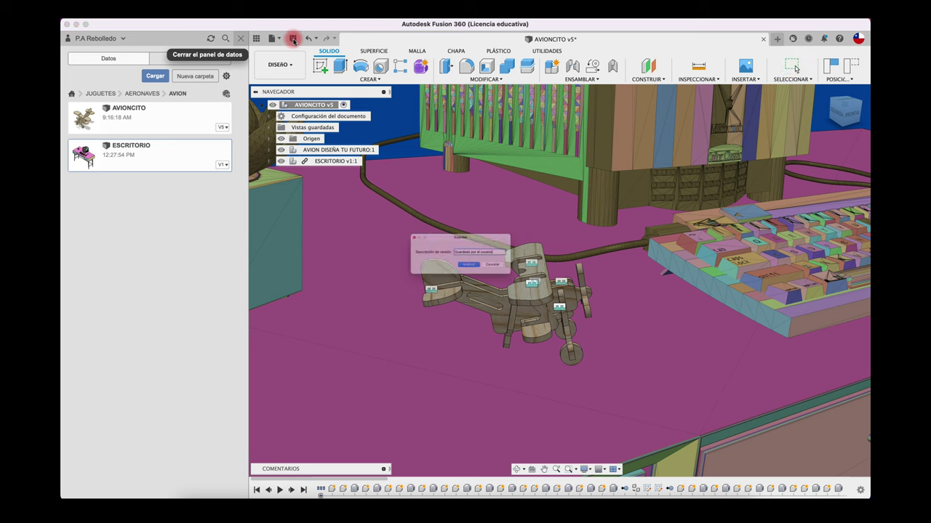
{"action": "left_click", "coordinate": [482, 273]}
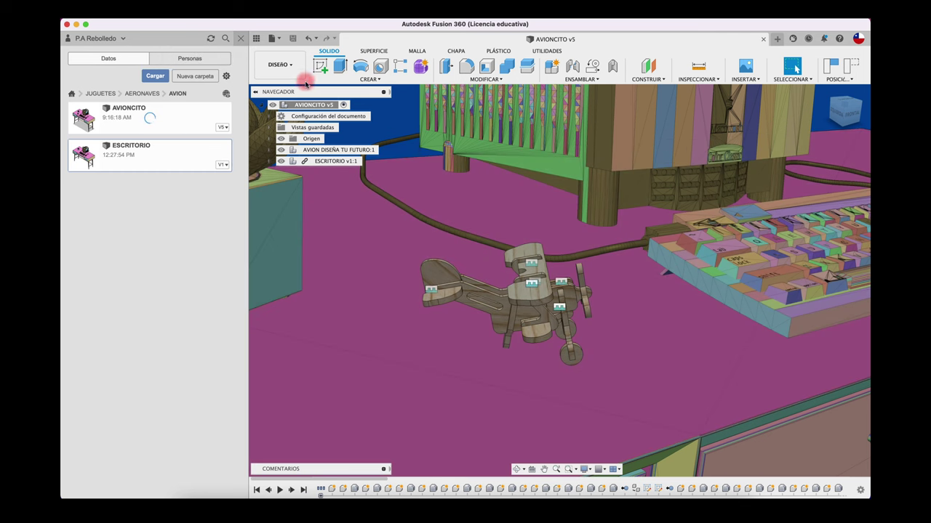
{"action": "left_click", "coordinate": [283, 65]}
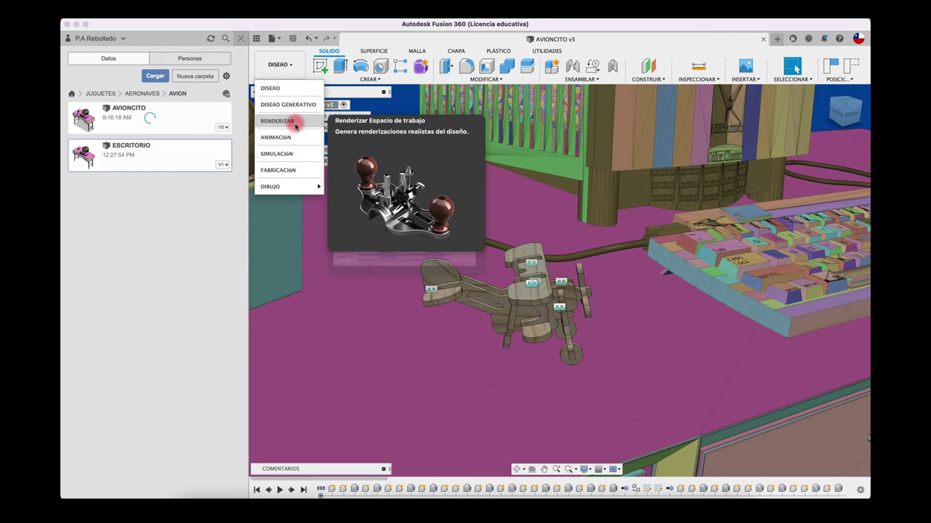
In the Render workspace, apply the Resaltado nítido environment from the Environment Library.
{"action": "left_click", "coordinate": [296, 126]}
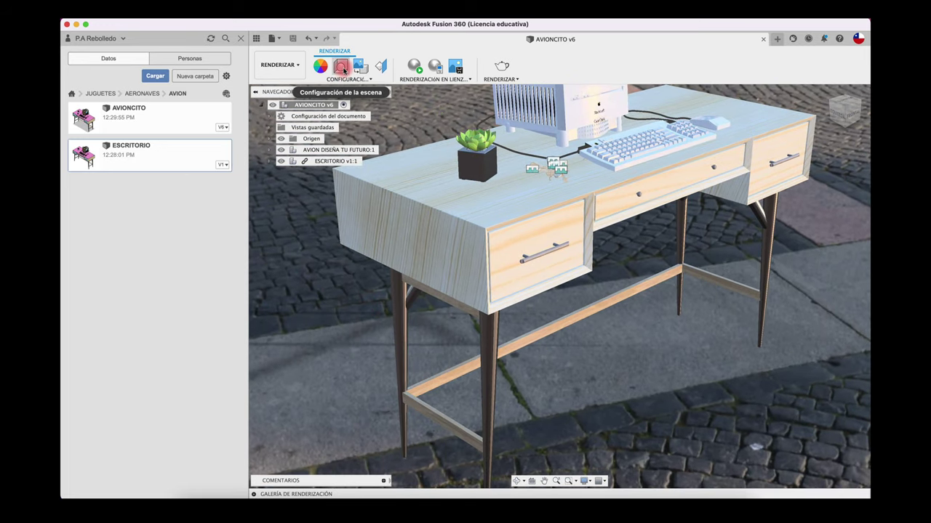
{"action": "left_click", "coordinate": [341, 67]}
{"action": "left_click", "coordinate": [722, 188]}
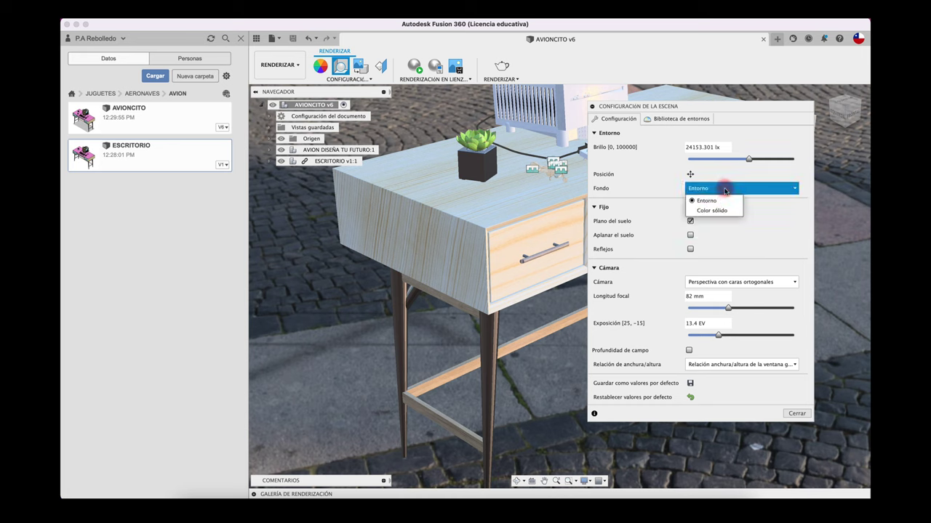
{"action": "left_click", "coordinate": [692, 118]}
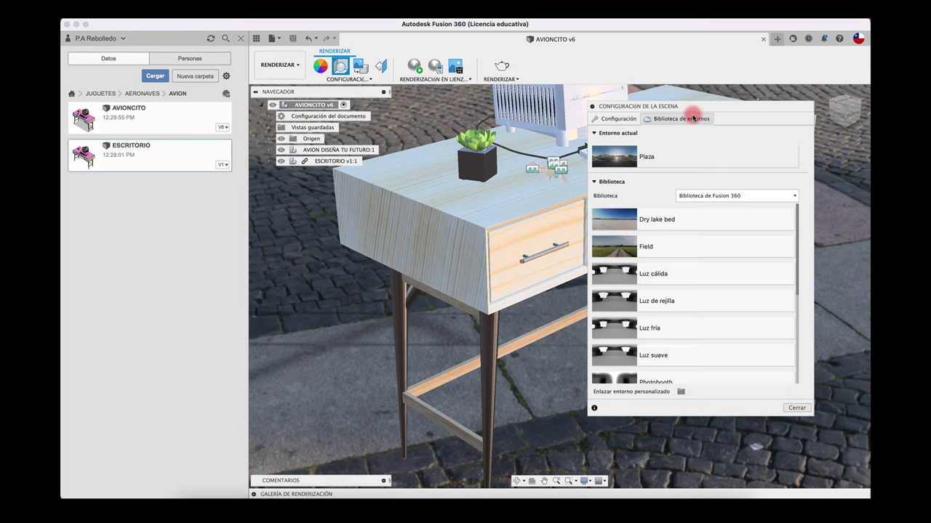
{"action": "scroll", "coordinate": [669, 348], "scroll_direction": "down", "scroll_amount": 1}
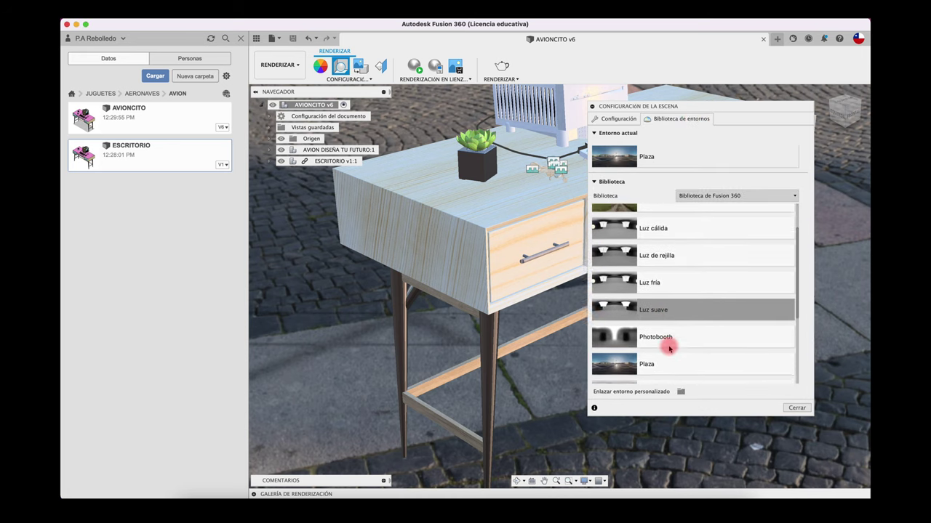
{"action": "scroll", "coordinate": [669, 348], "scroll_direction": "down", "scroll_amount": 1}
{"action": "scroll", "coordinate": [669, 348], "scroll_direction": "down", "scroll_amount": 1}
{"action": "scroll", "coordinate": [668, 348], "scroll_direction": "down", "scroll_amount": 1}
{"action": "scroll", "coordinate": [666, 349], "scroll_direction": "down", "scroll_amount": 1}
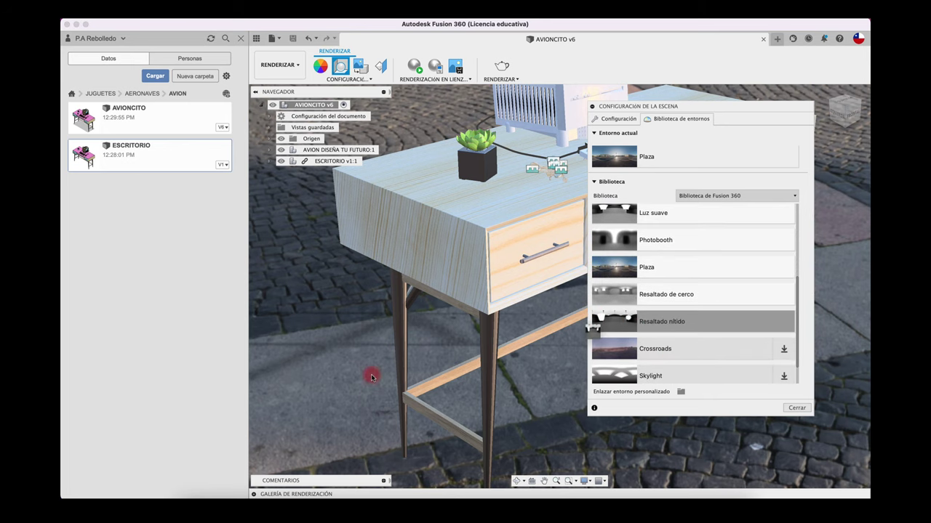
{"action": "left_click_drag", "start_coordinate": [371, 377], "coordinate": [371, 378]}
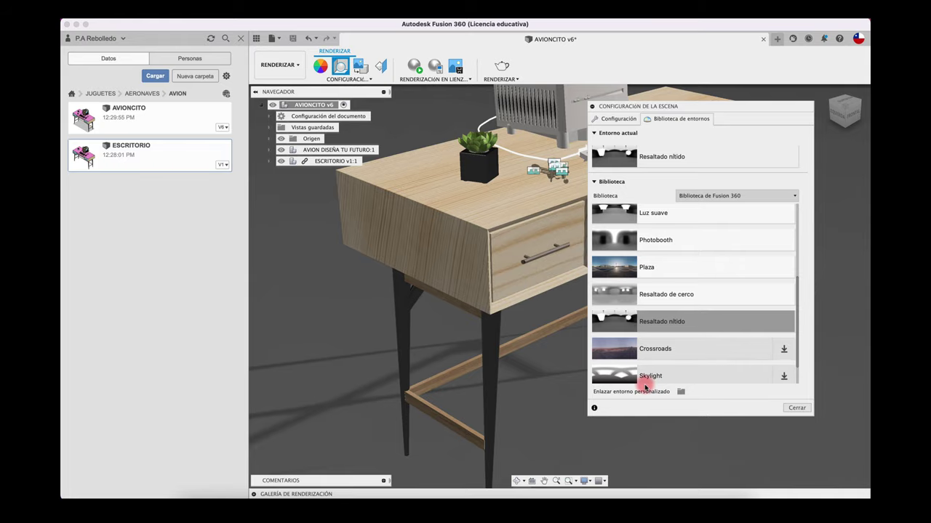
{"action": "left_click", "coordinate": [797, 408]}
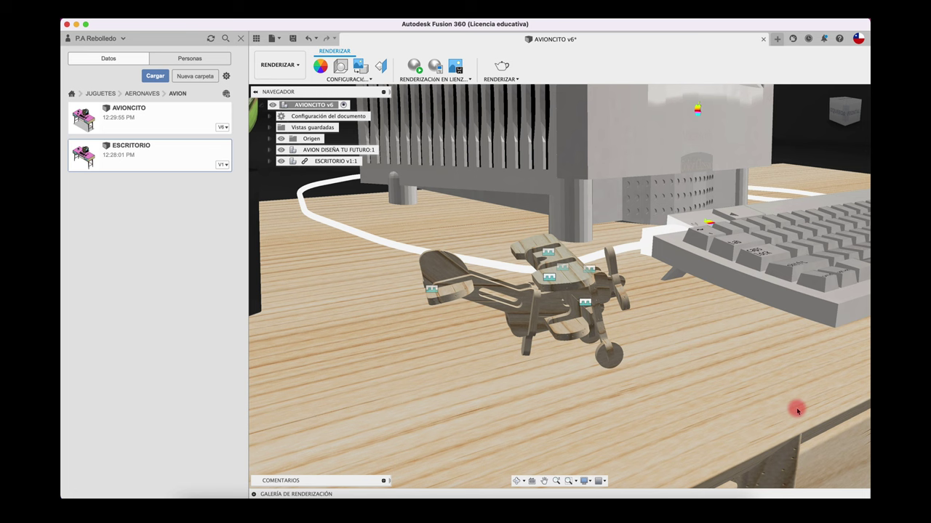
Hide the Data Panel and bring the Chrome window to the front.
{"action": "left_click", "coordinate": [239, 39]}
{"action": "left_click", "coordinate": [277, 307]}
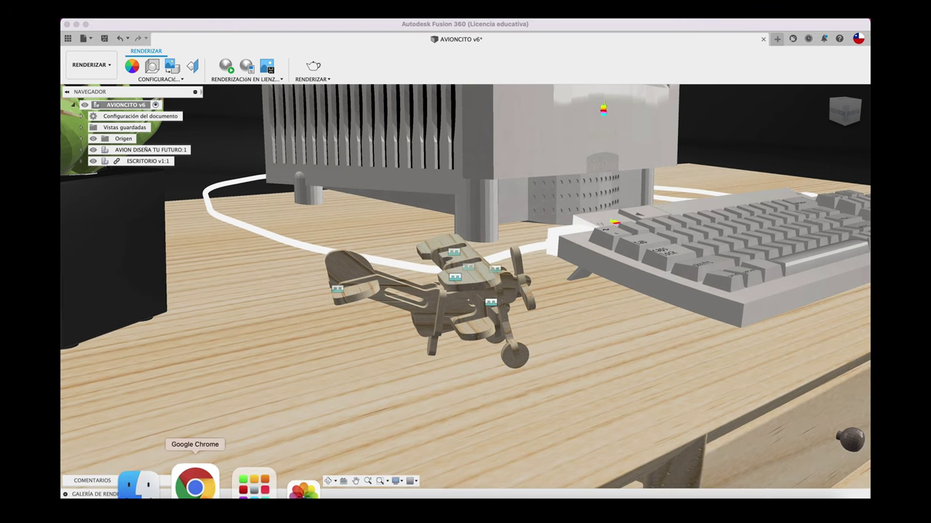
{"action": "mouse_move", "coordinate": [195, 520]}
{"action": "left_click", "coordinate": [195, 491]}
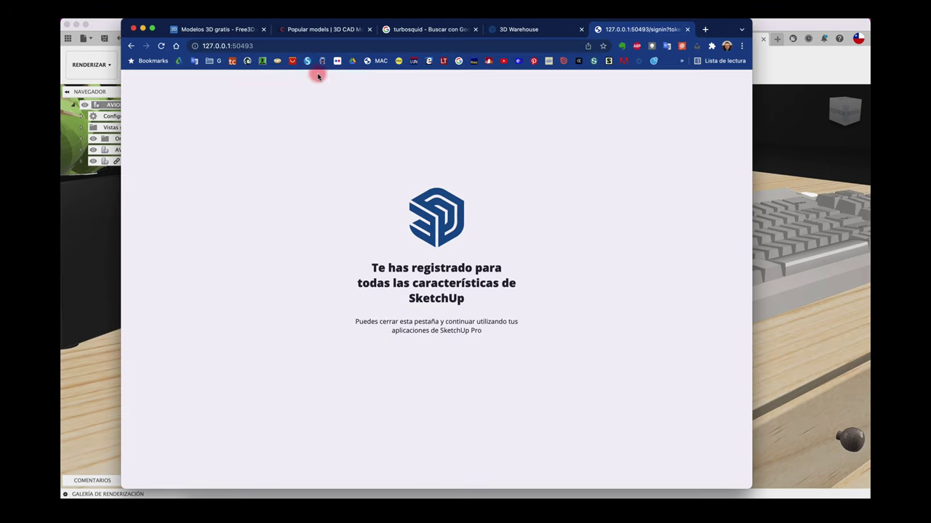
Search the web for 'HDRI' and open Poly Haven's HDRI collection.
{"action": "left_click", "coordinate": [705, 30]}
{"action": "type", "text": "H"}
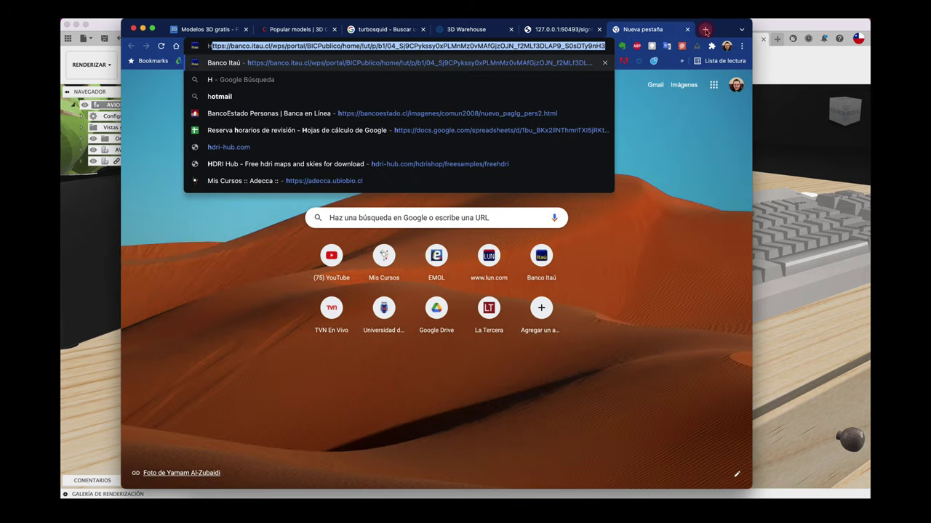
{"action": "type", "text": "DRI"}
{"action": "key", "text": "Return"}
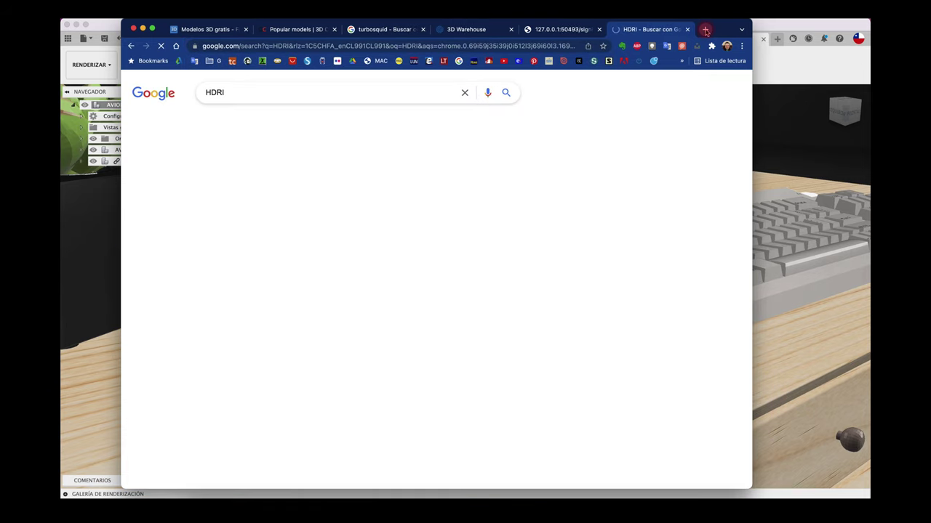
{"action": "left_click", "coordinate": [245, 172]}
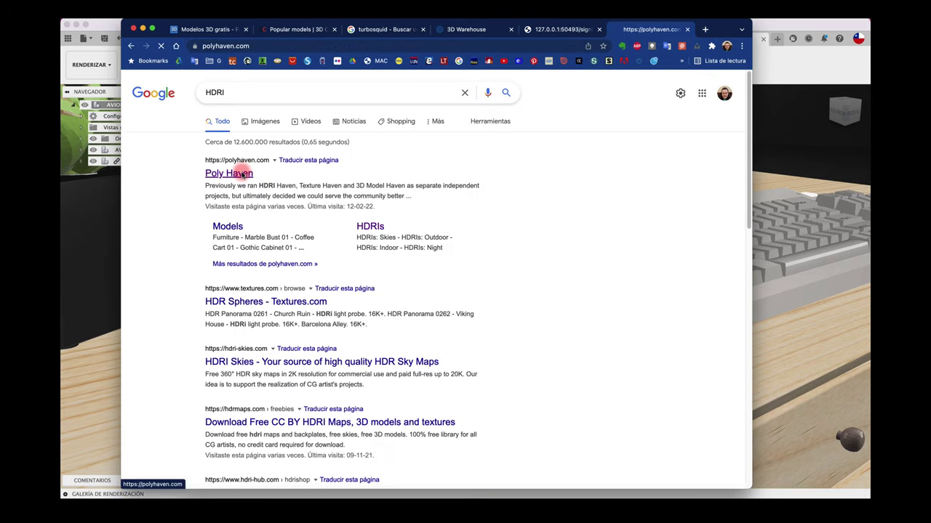
{"action": "mouse_move", "coordinate": [558, 82]}
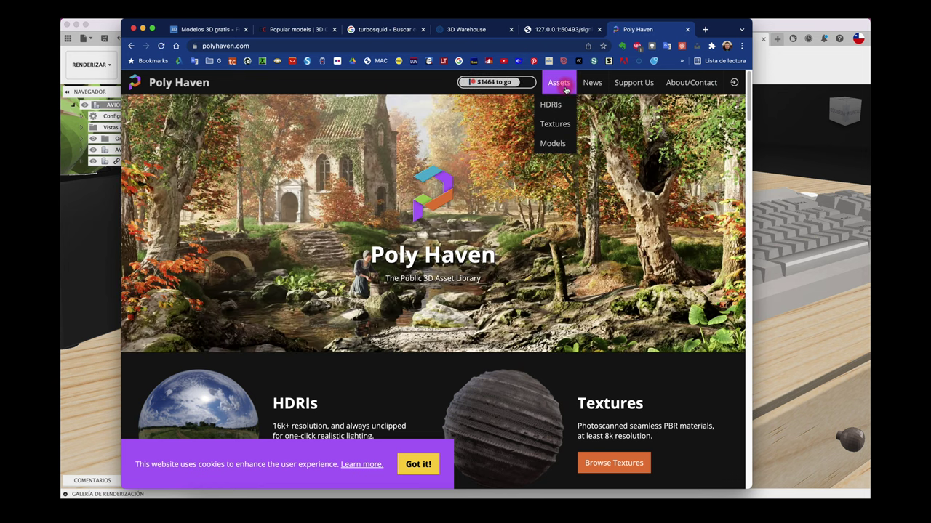
{"action": "left_click", "coordinate": [551, 106]}
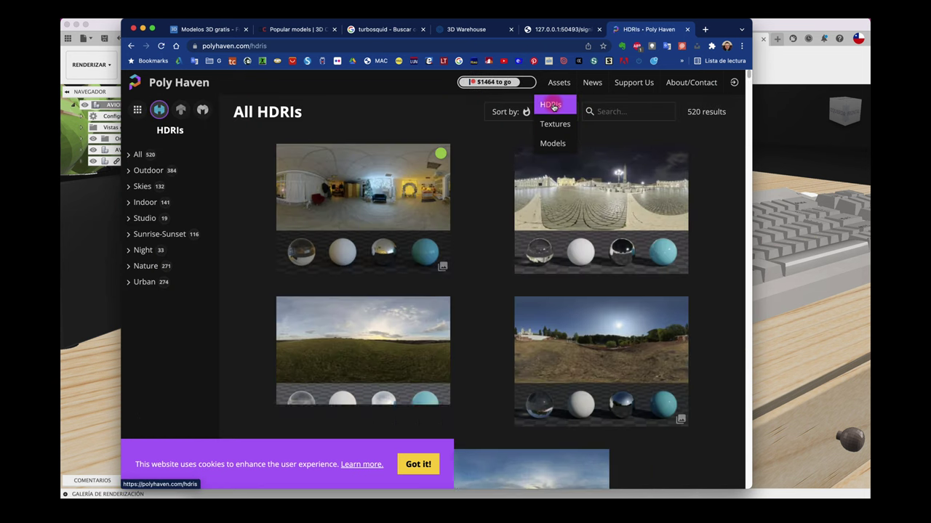
Filter to Indoor HDRIs and download Photo Studio Loft Hall as a 4K HDR.
{"action": "left_click", "coordinate": [155, 204]}
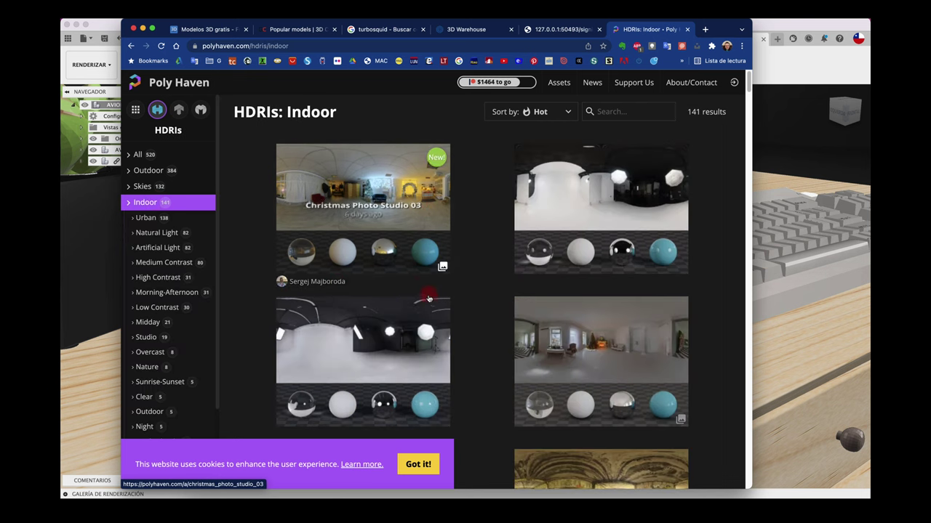
{"action": "scroll", "coordinate": [446, 316], "scroll_direction": "down", "scroll_amount": 4}
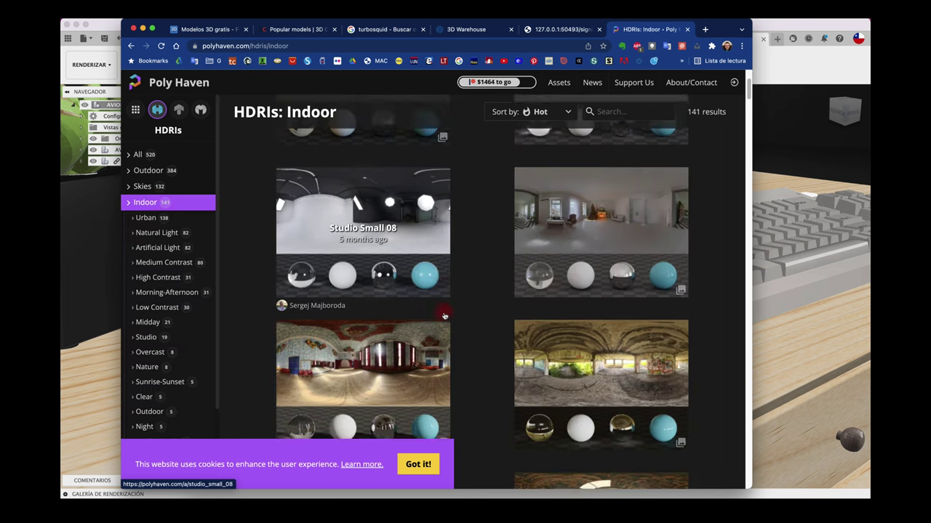
{"action": "scroll", "coordinate": [443, 316], "scroll_direction": "up", "scroll_amount": 3}
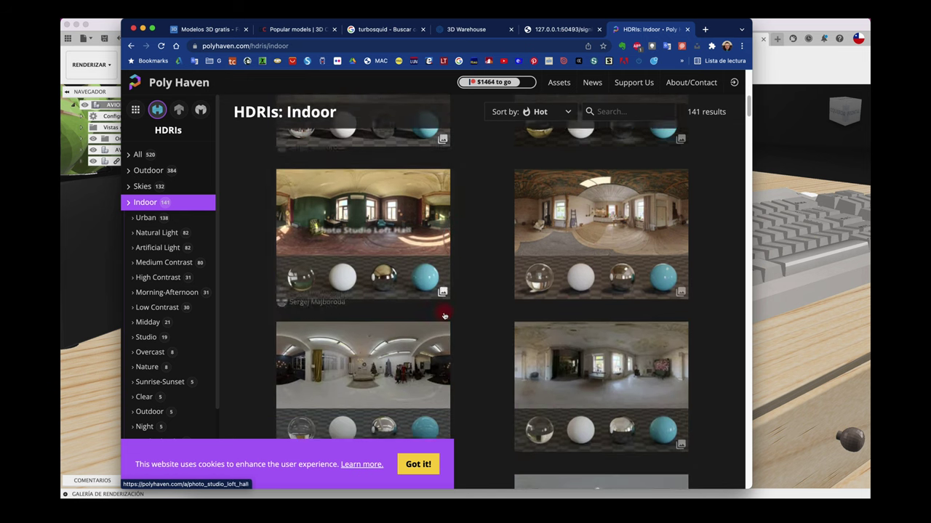
{"action": "scroll", "coordinate": [444, 317], "scroll_direction": "up", "scroll_amount": 1}
{"action": "scroll", "coordinate": [443, 316], "scroll_direction": "down", "scroll_amount": 2}
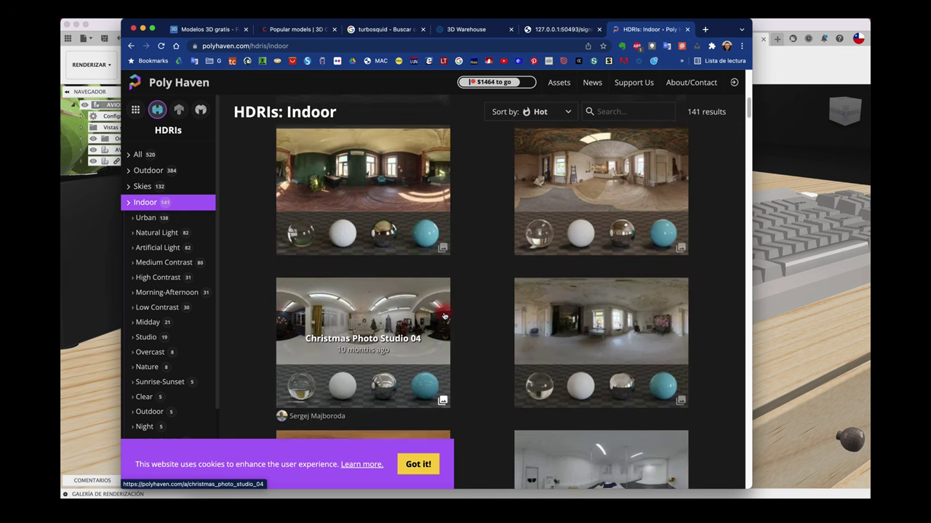
{"action": "scroll", "coordinate": [443, 316], "scroll_direction": "down", "scroll_amount": 1}
{"action": "scroll", "coordinate": [443, 316], "scroll_direction": "down", "scroll_amount": 1}
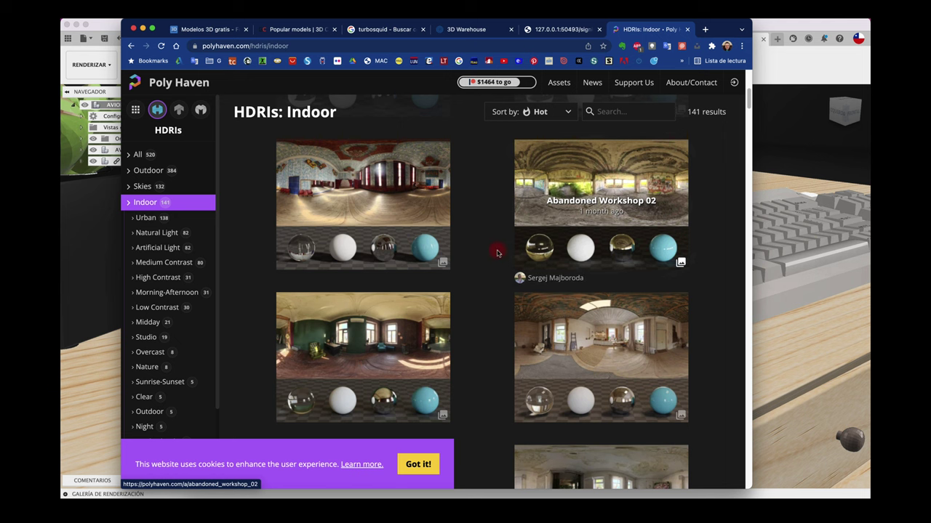
{"action": "scroll", "coordinate": [436, 284], "scroll_direction": "down", "scroll_amount": 1}
{"action": "scroll", "coordinate": [434, 299], "scroll_direction": "down", "scroll_amount": 1}
{"action": "scroll", "coordinate": [434, 299], "scroll_direction": "down", "scroll_amount": 1}
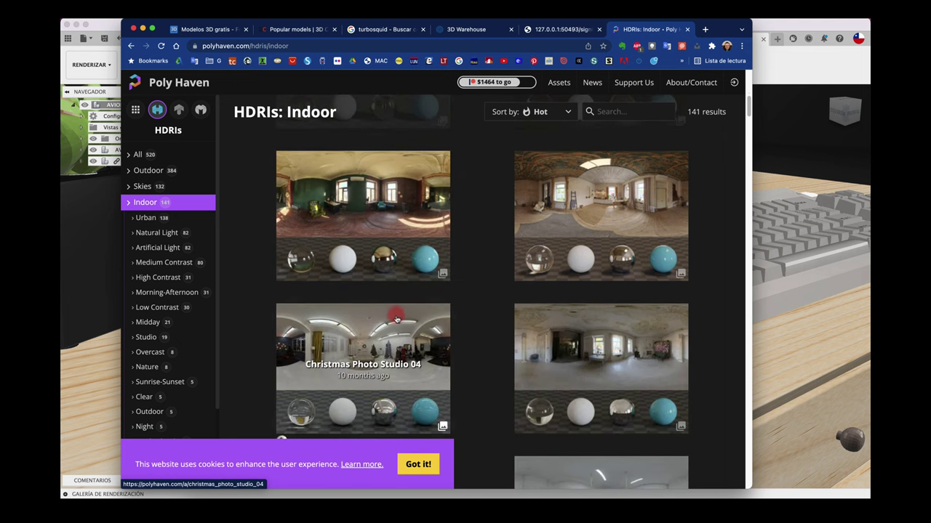
{"action": "left_click", "coordinate": [373, 191]}
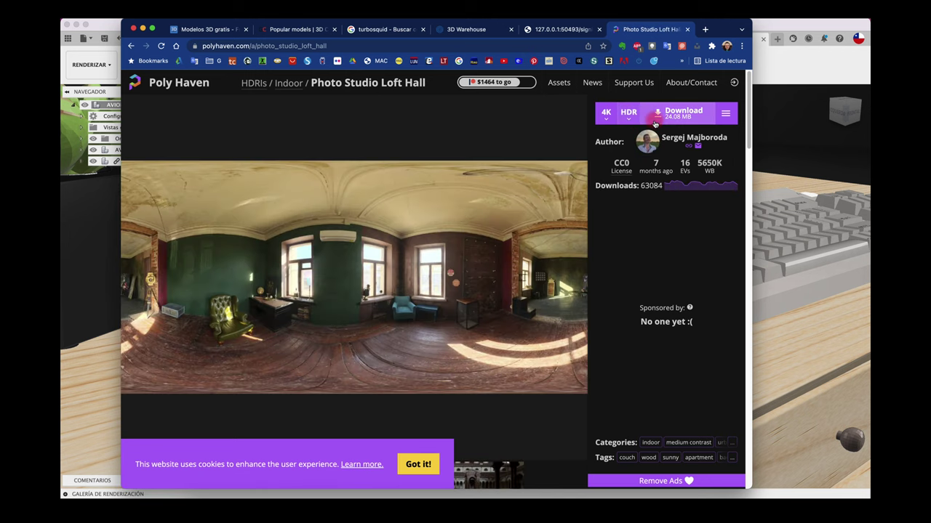
{"action": "left_click", "coordinate": [668, 114]}
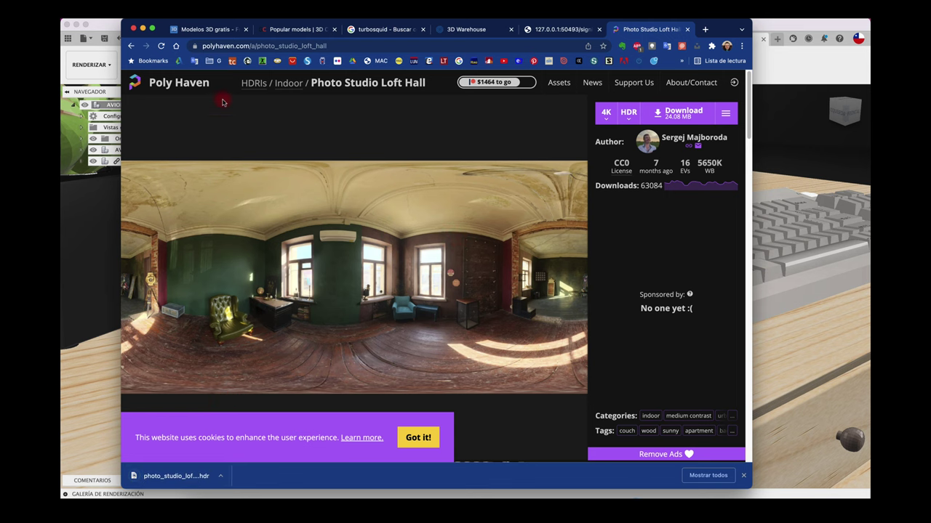
{"action": "left_click", "coordinate": [143, 29]}
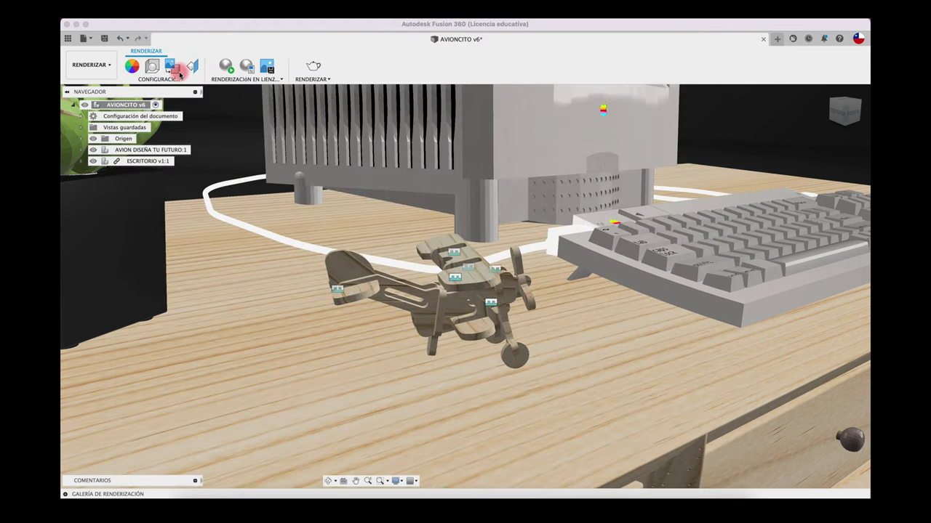
Link photo_studio_loft_hall_4k.hdr from Downloads as the custom scene environment.
{"action": "left_click", "coordinate": [152, 65]}
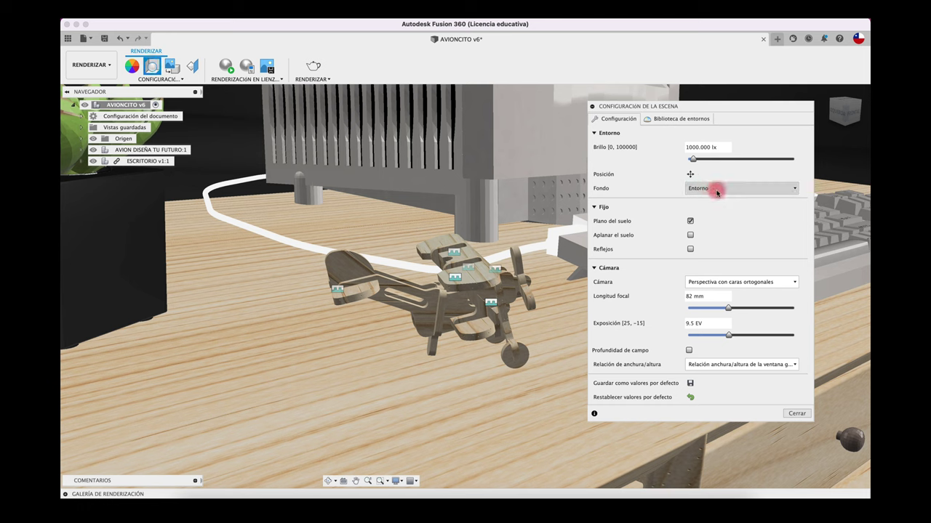
{"action": "left_click", "coordinate": [681, 118]}
{"action": "scroll", "coordinate": [711, 271], "scroll_direction": "down", "scroll_amount": 5}
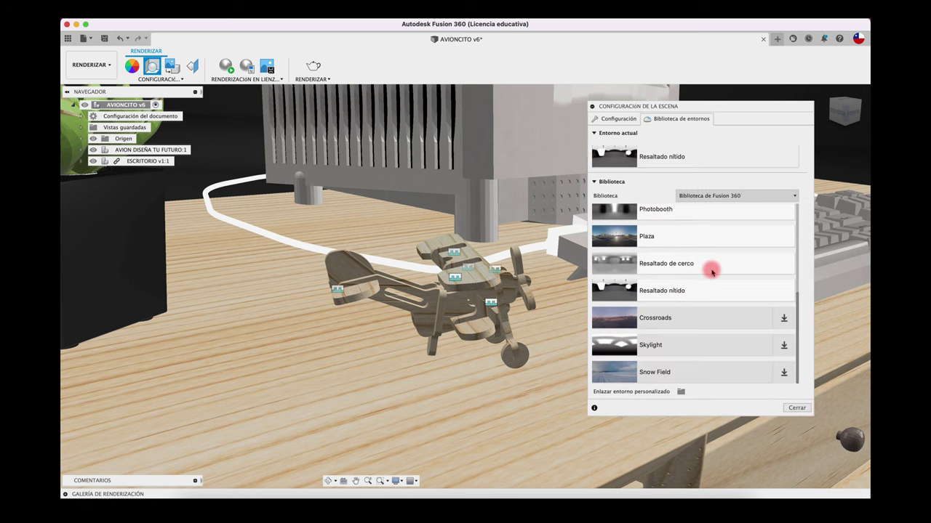
{"action": "left_click", "coordinate": [679, 392]}
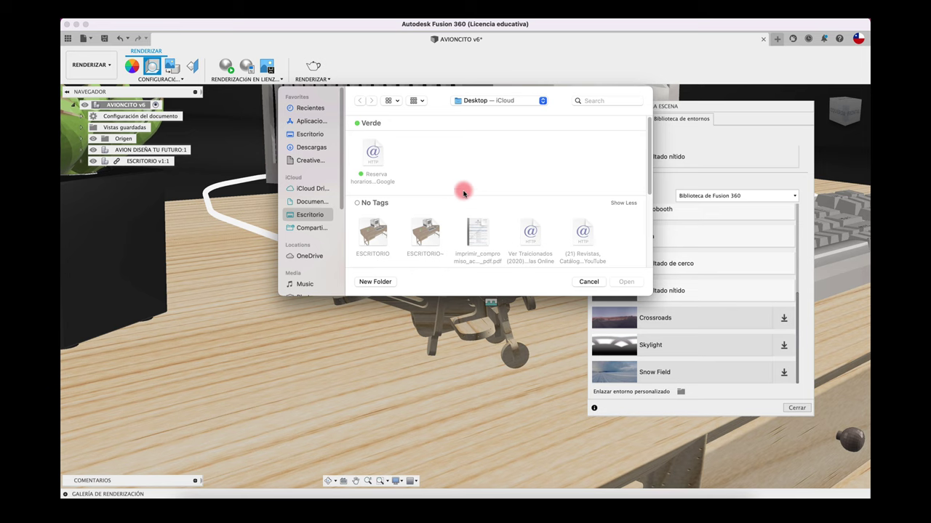
{"action": "left_click", "coordinate": [311, 148]}
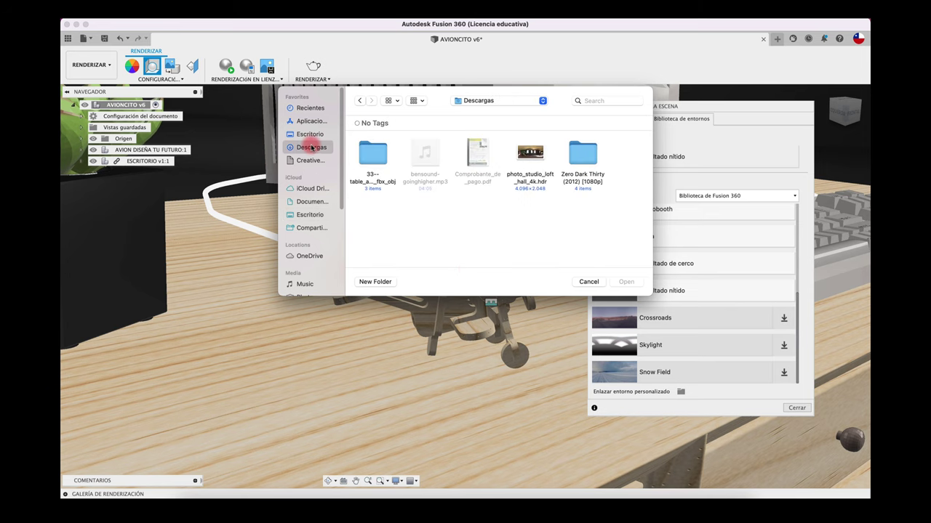
{"action": "left_click", "coordinate": [523, 153]}
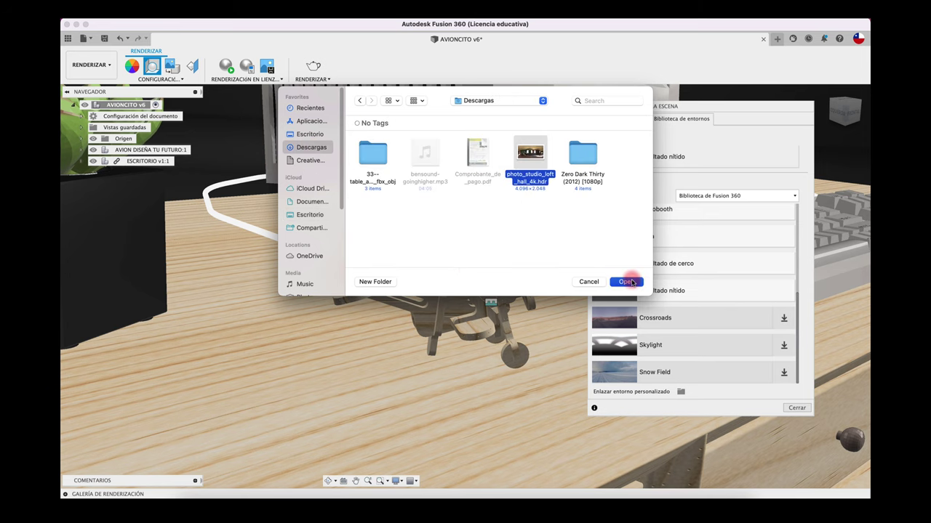
{"action": "left_click", "coordinate": [630, 282]}
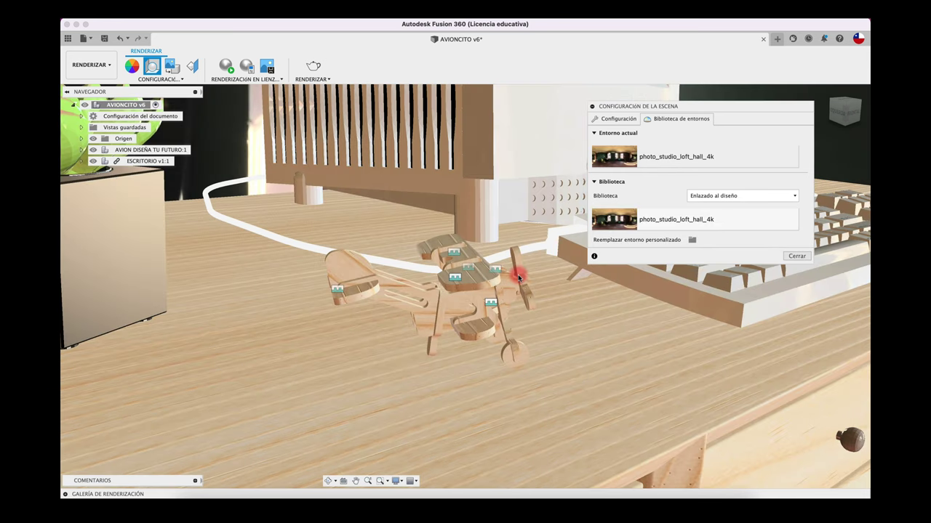
{"action": "left_click", "coordinate": [796, 257]}
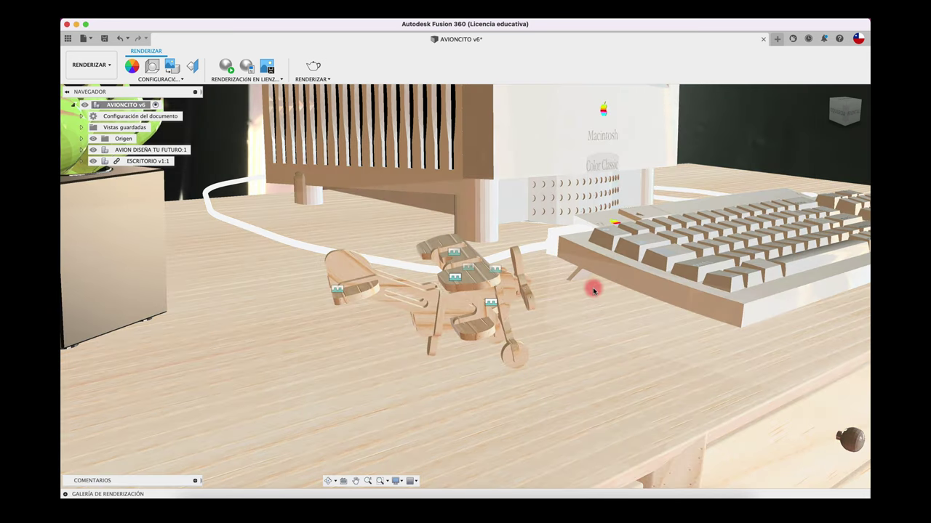
Zoom and orbit around the toy airplane, dismissing the high memory usage warning.
{"action": "scroll", "coordinate": [593, 291], "scroll_direction": "down", "scroll_amount": 3}
{"action": "scroll", "coordinate": [594, 291], "scroll_direction": "down", "scroll_amount": 3}
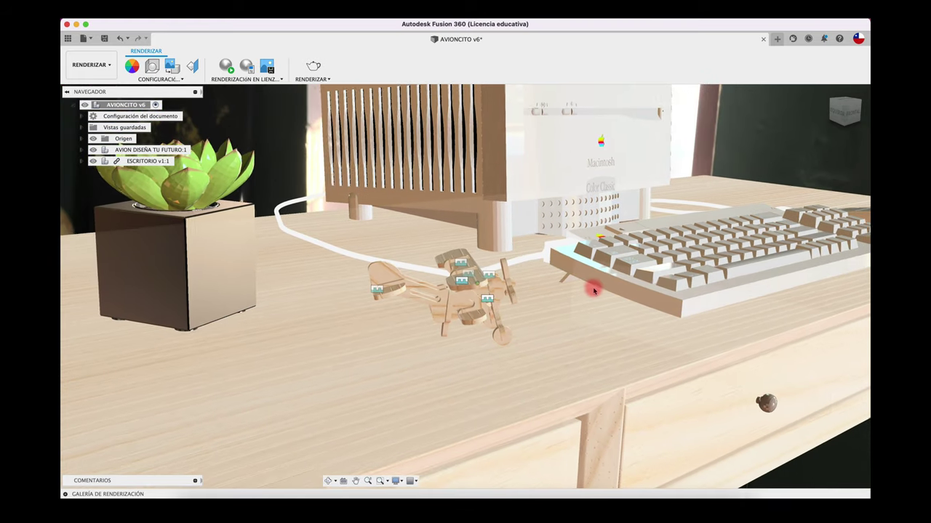
{"action": "scroll", "coordinate": [594, 291], "scroll_direction": "down", "scroll_amount": 3}
{"action": "scroll", "coordinate": [593, 291], "scroll_direction": "down", "scroll_amount": 2}
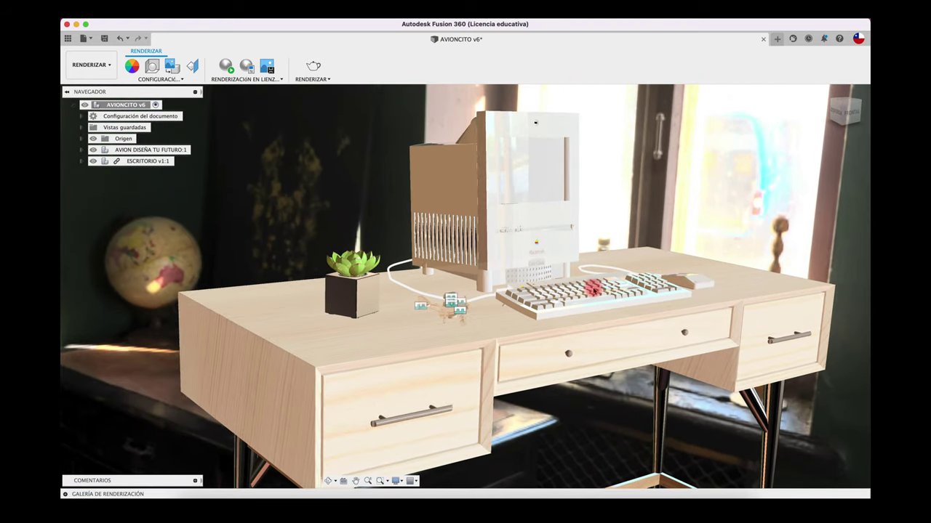
{"action": "scroll", "coordinate": [593, 290], "scroll_direction": "up", "scroll_amount": 1}
{"action": "scroll", "coordinate": [593, 291], "scroll_direction": "up", "scroll_amount": 2}
{"action": "scroll", "coordinate": [594, 291], "scroll_direction": "up", "scroll_amount": 2}
{"action": "scroll", "coordinate": [593, 291], "scroll_direction": "up", "scroll_amount": 2}
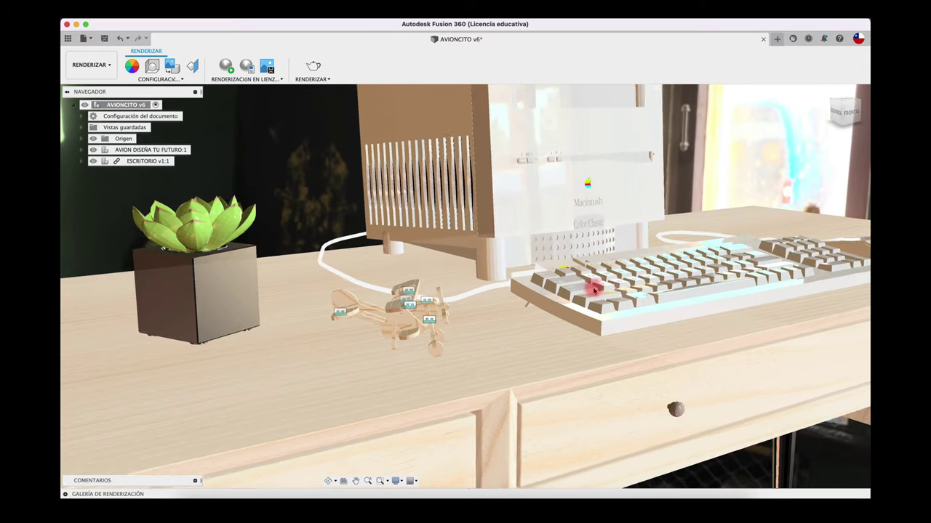
{"action": "scroll", "coordinate": [594, 291], "scroll_direction": "up", "scroll_amount": 2}
{"action": "scroll", "coordinate": [594, 290], "scroll_direction": "up", "scroll_amount": 1}
{"action": "scroll", "coordinate": [593, 291], "scroll_direction": "up", "scroll_amount": 1}
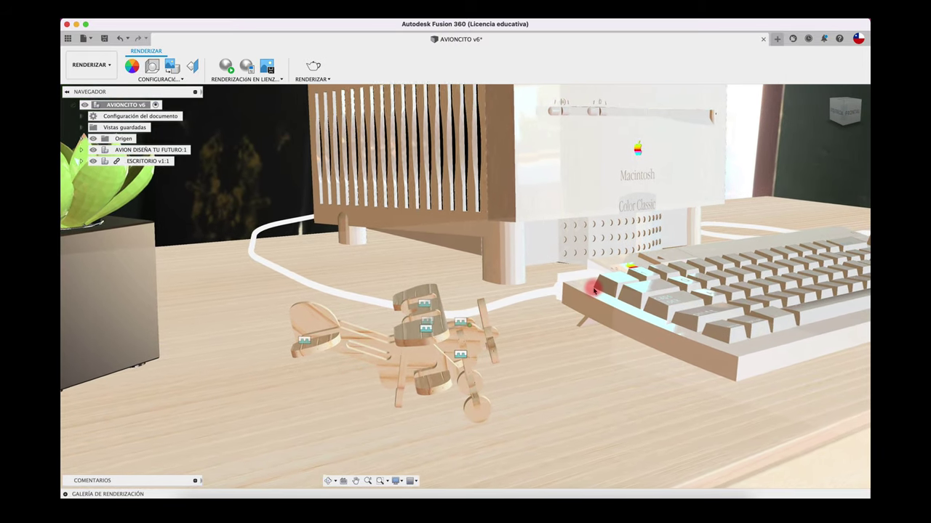
{"action": "scroll", "coordinate": [594, 290], "scroll_direction": "up", "scroll_amount": 1}
{"action": "scroll", "coordinate": [593, 291], "scroll_direction": "up", "scroll_amount": 1}
{"action": "scroll", "coordinate": [594, 291], "scroll_direction": "up", "scroll_amount": 1}
{"action": "scroll", "coordinate": [593, 290], "scroll_direction": "up", "scroll_amount": 2}
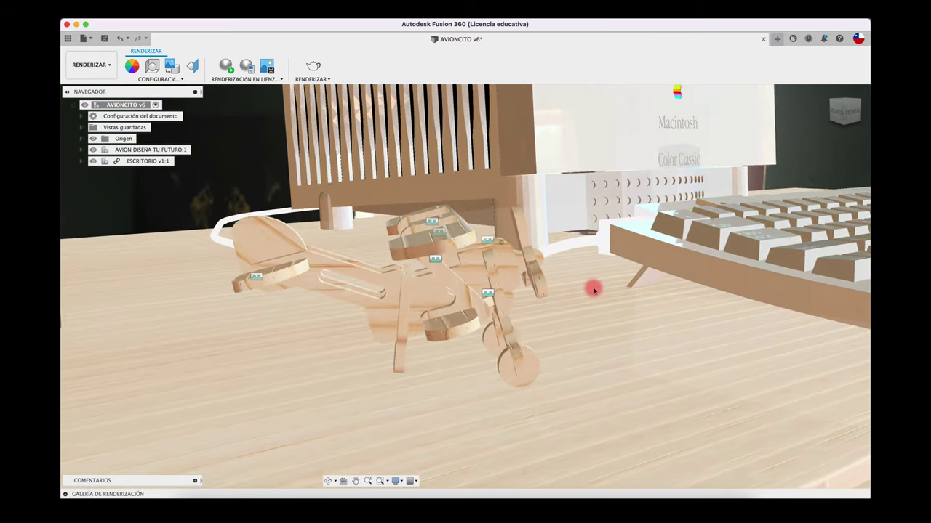
{"action": "scroll", "coordinate": [593, 291], "scroll_direction": "up", "scroll_amount": 1}
{"action": "middle_click_drag", "start_coordinate": [593, 291], "coordinate": [593, 291], "text": "shift"}
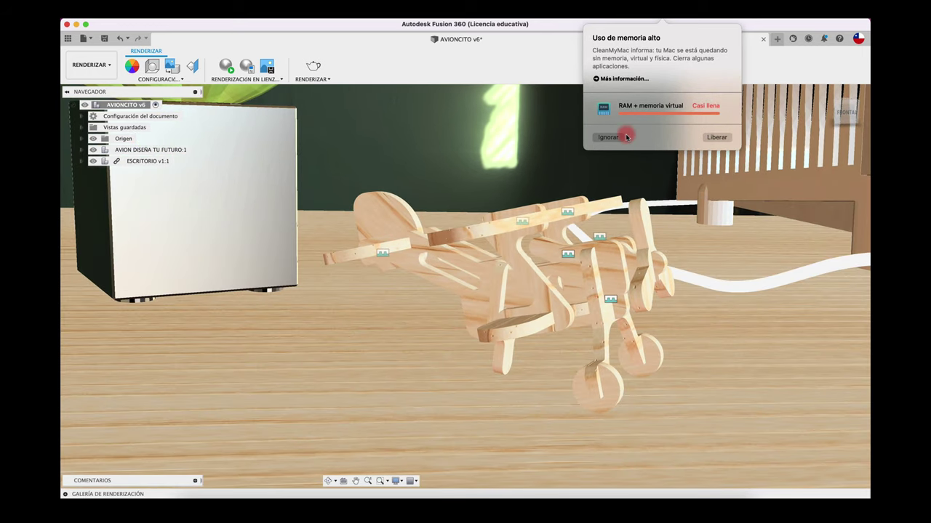
{"action": "left_click", "coordinate": [626, 136]}
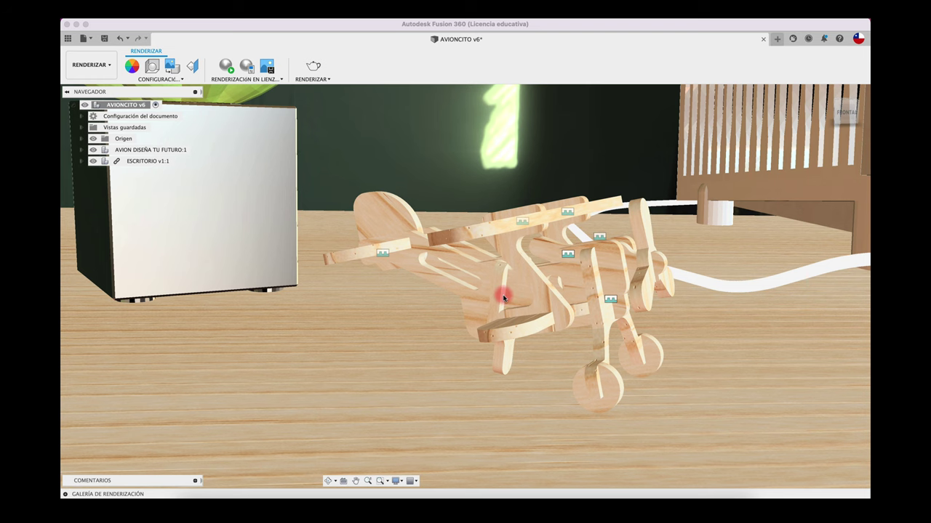
Zoom in close on the airplane's side, with the chair visible behind it.
{"action": "left_click", "coordinate": [448, 327]}
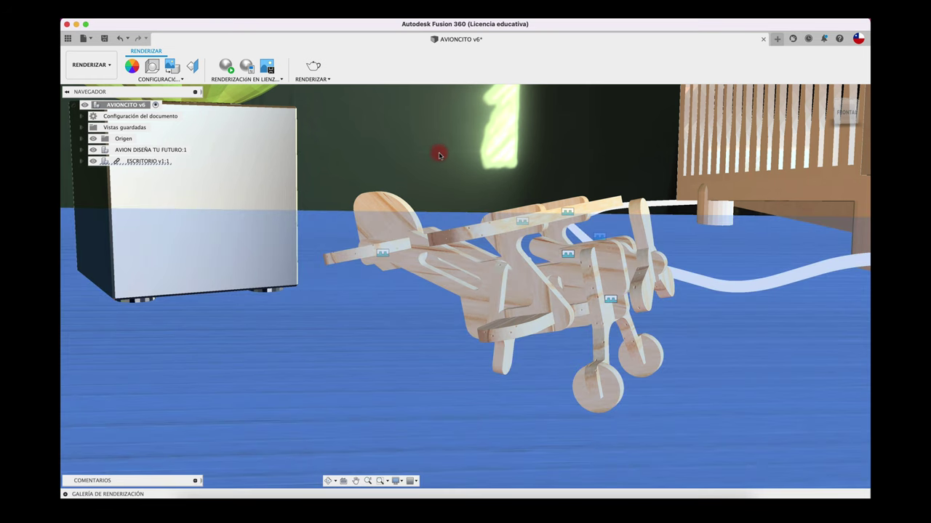
{"action": "left_click", "coordinate": [439, 155]}
{"action": "scroll", "coordinate": [452, 173], "scroll_direction": "up", "scroll_amount": 3}
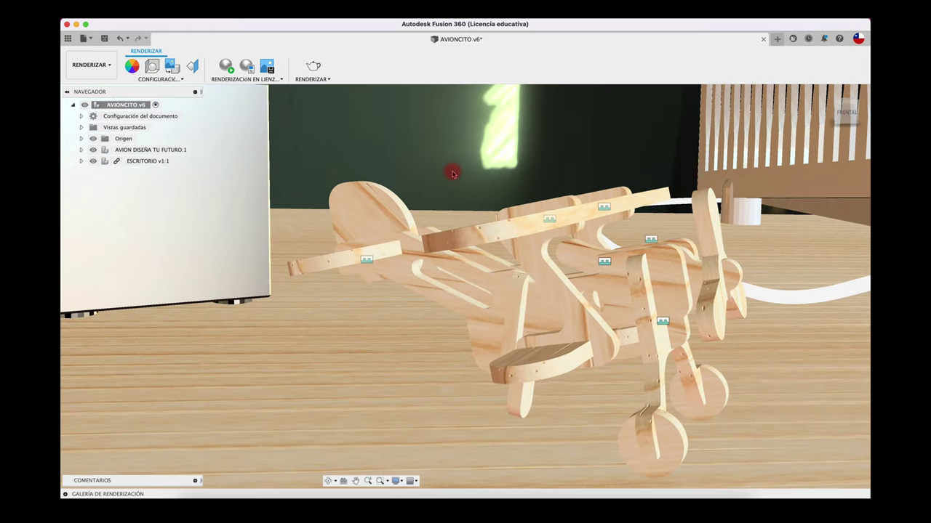
{"action": "scroll", "coordinate": [451, 173], "scroll_direction": "up", "scroll_amount": 3}
{"action": "scroll", "coordinate": [452, 173], "scroll_direction": "up", "scroll_amount": 2}
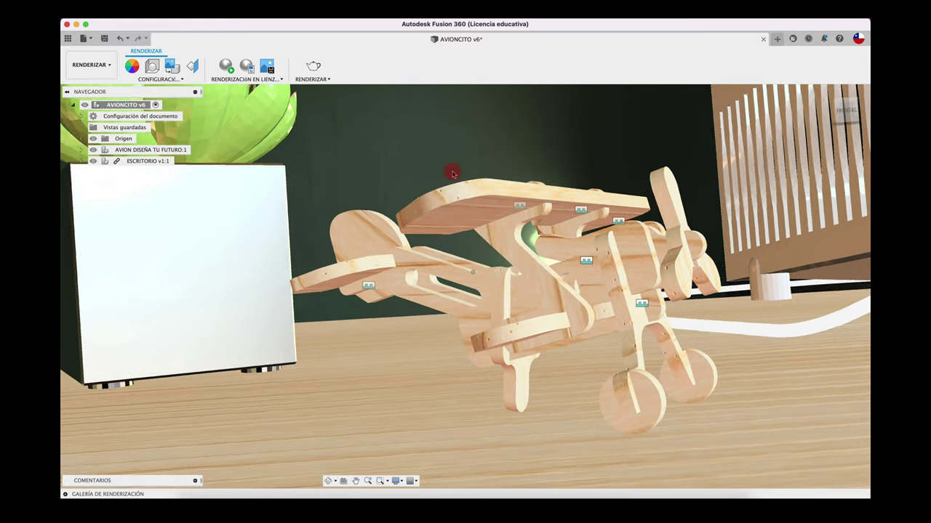
{"action": "scroll", "coordinate": [451, 173], "scroll_direction": "up", "scroll_amount": 2}
{"action": "scroll", "coordinate": [451, 173], "scroll_direction": "up", "scroll_amount": 2}
{"action": "scroll", "coordinate": [451, 173], "scroll_direction": "up", "scroll_amount": 3}
{"action": "scroll", "coordinate": [451, 173], "scroll_direction": "right", "scroll_amount": 3, "text": "shift"}
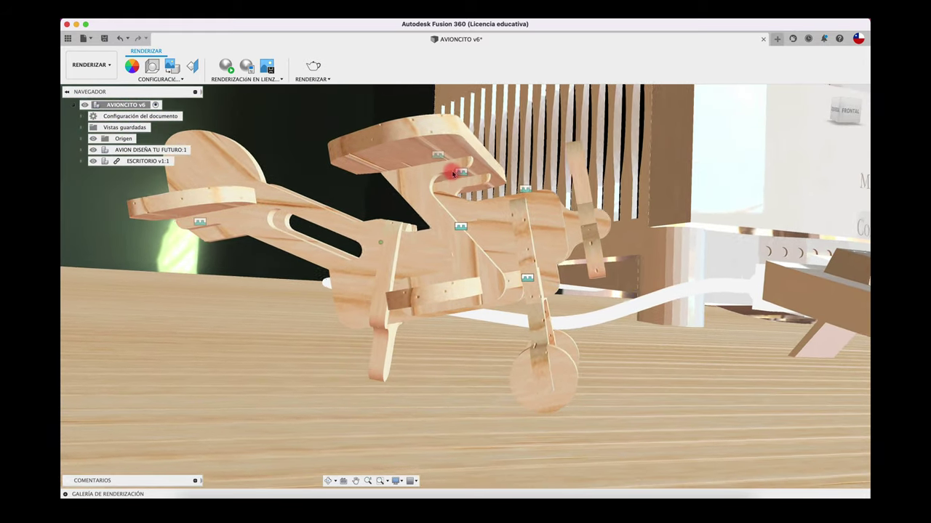
{"action": "scroll", "coordinate": [452, 173], "scroll_direction": "right", "scroll_amount": 3, "text": "shift"}
{"action": "scroll", "coordinate": [451, 173], "scroll_direction": "right", "scroll_amount": 3, "text": "shift"}
{"action": "scroll", "coordinate": [452, 173], "scroll_direction": "right", "scroll_amount": 2, "text": "shift"}
{"action": "scroll", "coordinate": [451, 173], "scroll_direction": "right", "scroll_amount": 3, "text": "shift"}
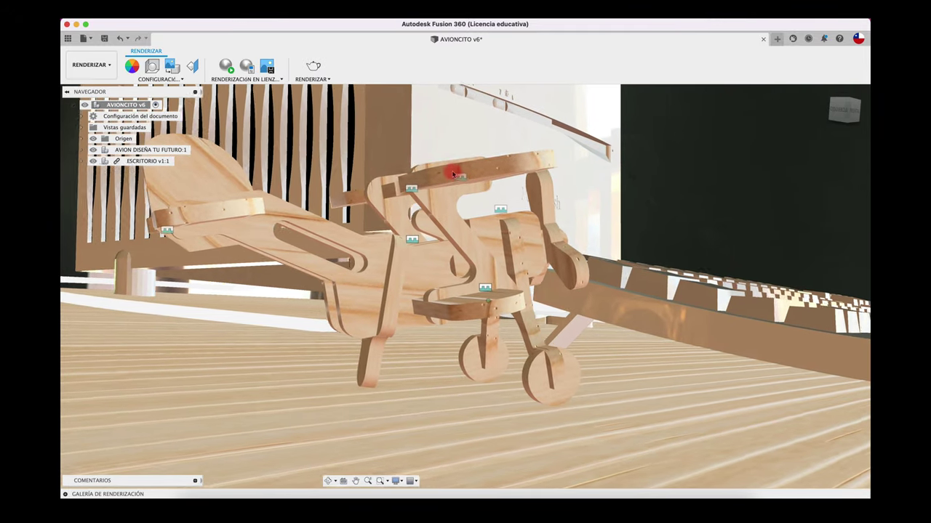
{"action": "scroll", "coordinate": [451, 173], "scroll_direction": "right", "scroll_amount": 3, "text": "shift"}
{"action": "scroll", "coordinate": [452, 173], "scroll_direction": "right", "scroll_amount": 2, "text": "shift"}
{"action": "scroll", "coordinate": [451, 173], "scroll_direction": "right", "scroll_amount": 3, "text": "shift"}
{"action": "scroll", "coordinate": [452, 173], "scroll_direction": "right", "scroll_amount": 2, "text": "shift"}
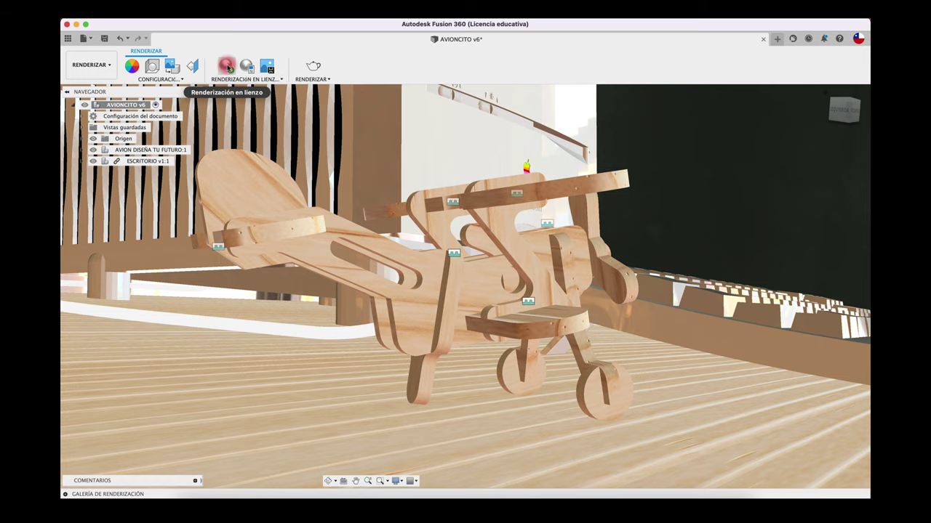
Run a brief in-canvas render of the airplane, stop it, and zoom out to the desk.
{"action": "left_click", "coordinate": [227, 66]}
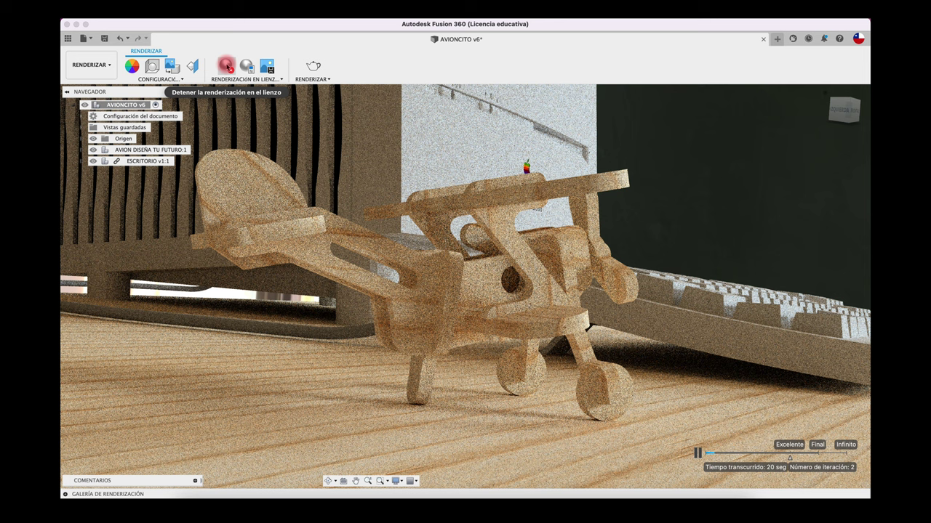
{"action": "left_click", "coordinate": [227, 67]}
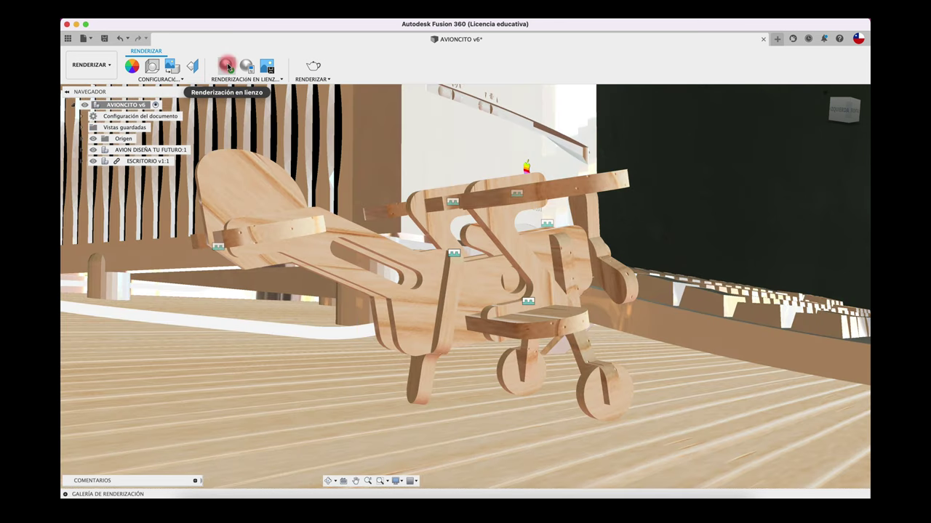
{"action": "scroll", "coordinate": [327, 197], "scroll_direction": "down", "scroll_amount": 2}
{"action": "scroll", "coordinate": [326, 197], "scroll_direction": "down", "scroll_amount": 5}
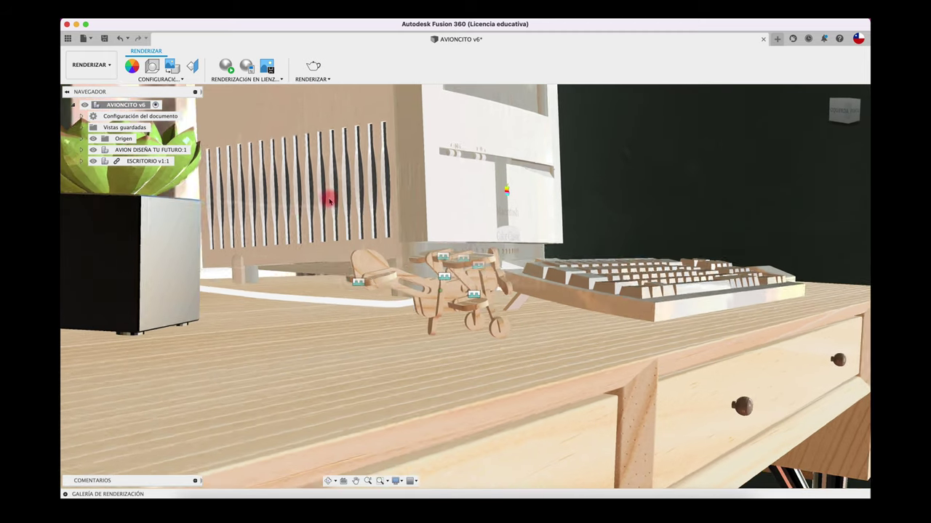
Download the 3D Mahogany – Unfinished appearance and drop it onto the airplane.
{"action": "middle_click_drag", "start_coordinate": [329, 200], "coordinate": [257, 167], "text": "shift"}
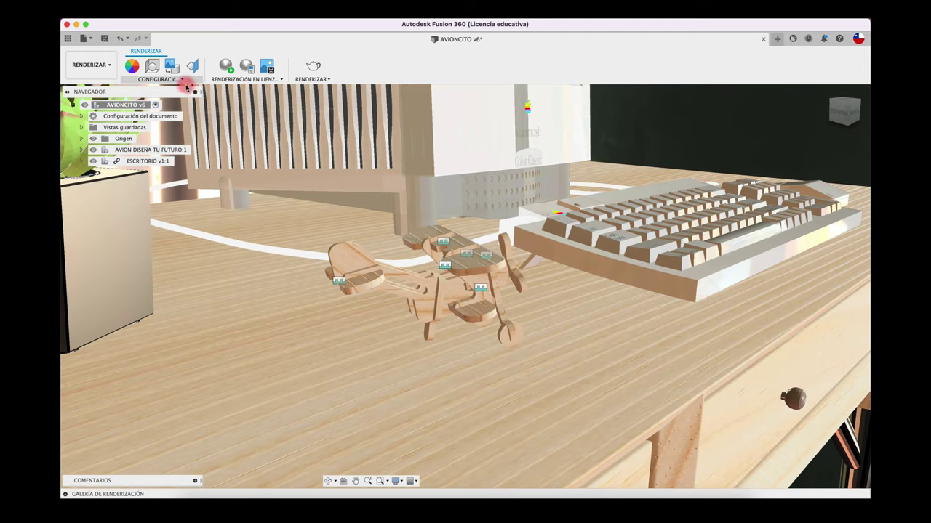
{"action": "left_click", "coordinate": [131, 66]}
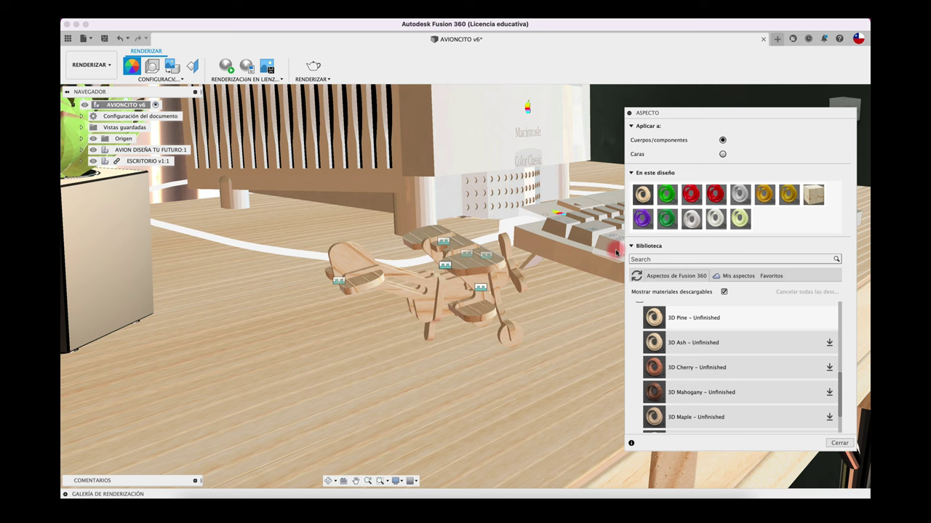
{"action": "scroll", "coordinate": [742, 354], "scroll_direction": "down", "scroll_amount": 1}
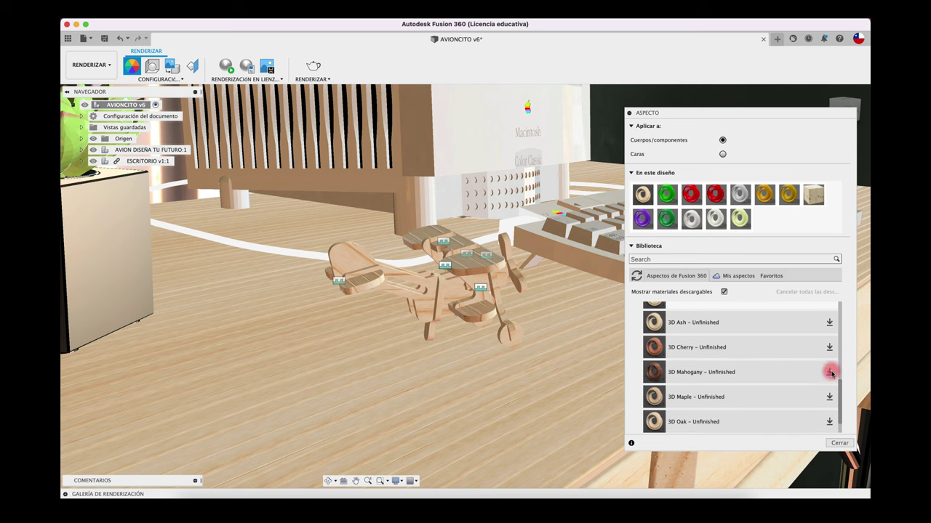
{"action": "left_click", "coordinate": [773, 372]}
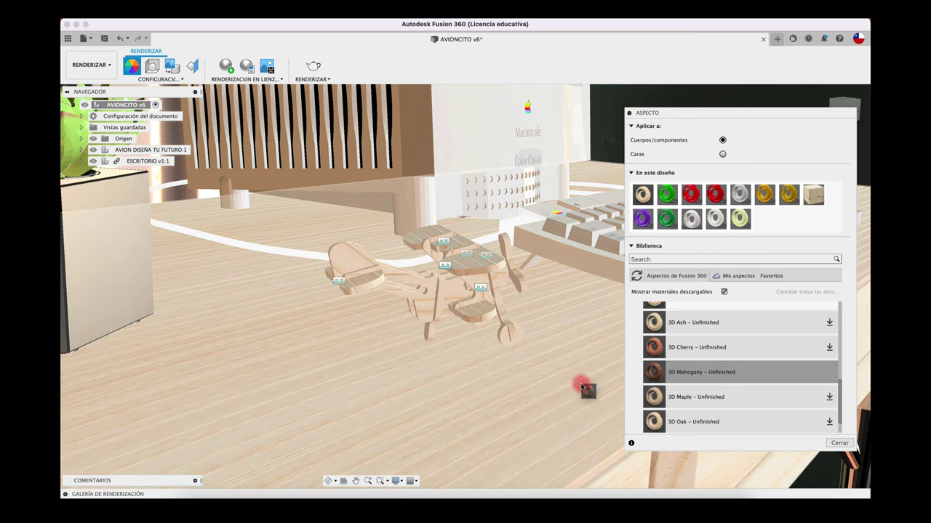
{"action": "left_click_drag", "start_coordinate": [643, 373], "coordinate": [584, 384]}
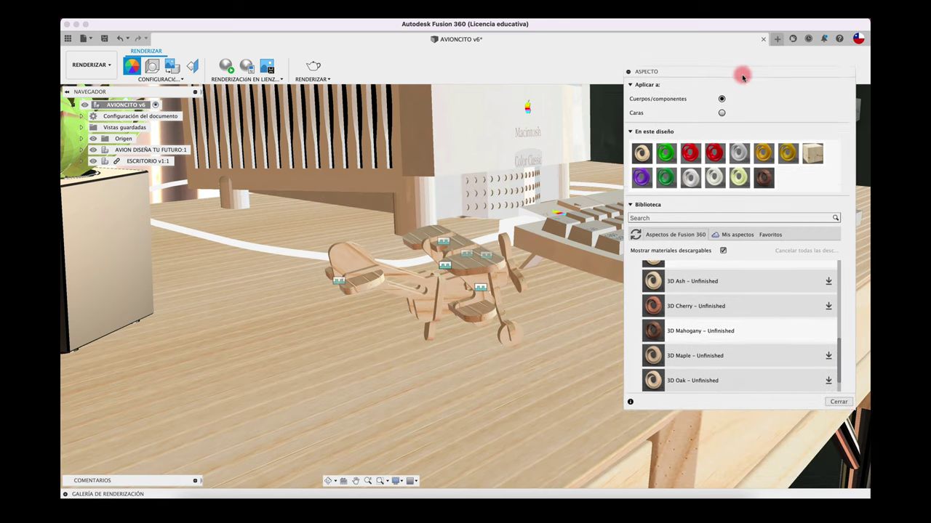
{"action": "left_click_drag", "start_coordinate": [743, 76], "coordinate": [740, 63]}
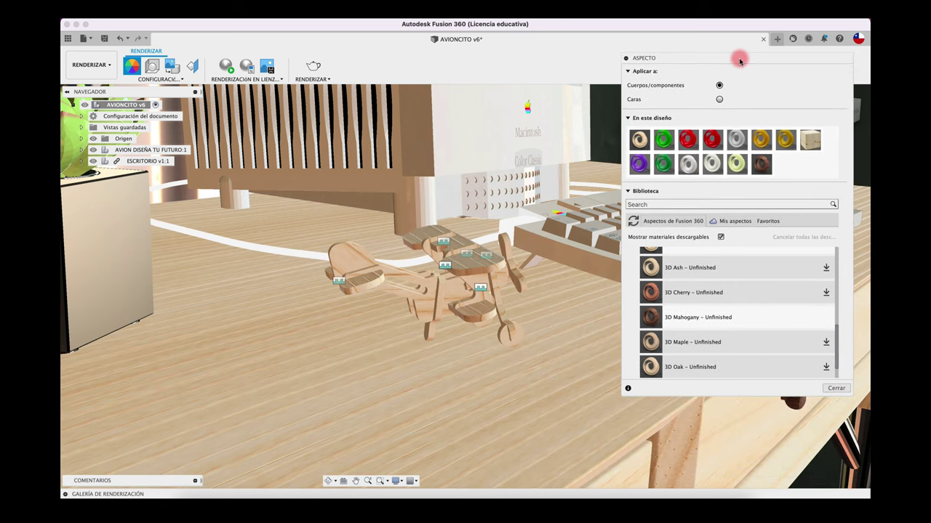
{"action": "left_click_drag", "start_coordinate": [652, 317], "coordinate": [586, 376]}
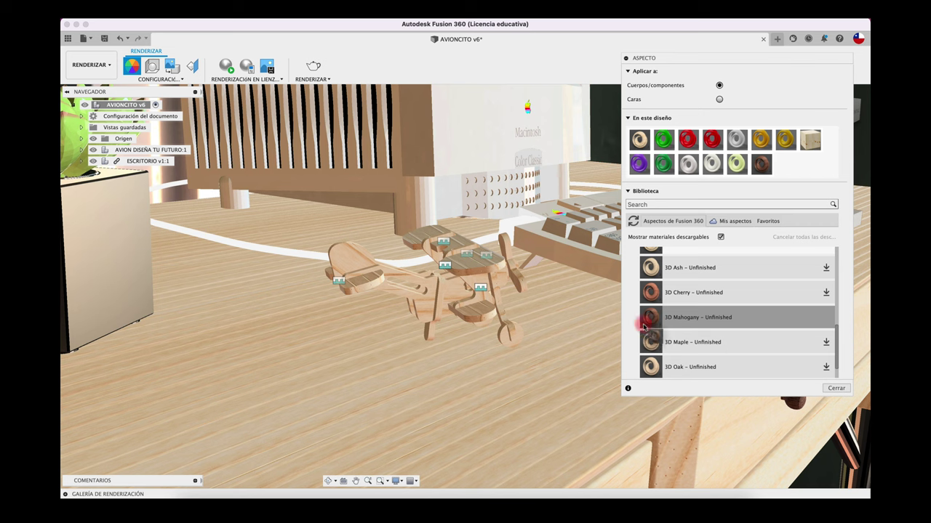
{"action": "left_click_drag", "start_coordinate": [643, 326], "coordinate": [587, 360]}
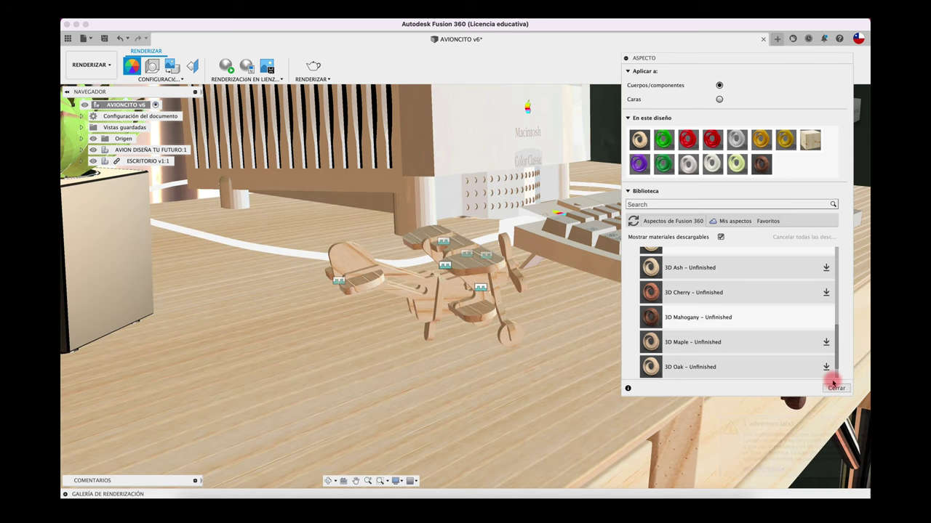
{"action": "left_click", "coordinate": [834, 386]}
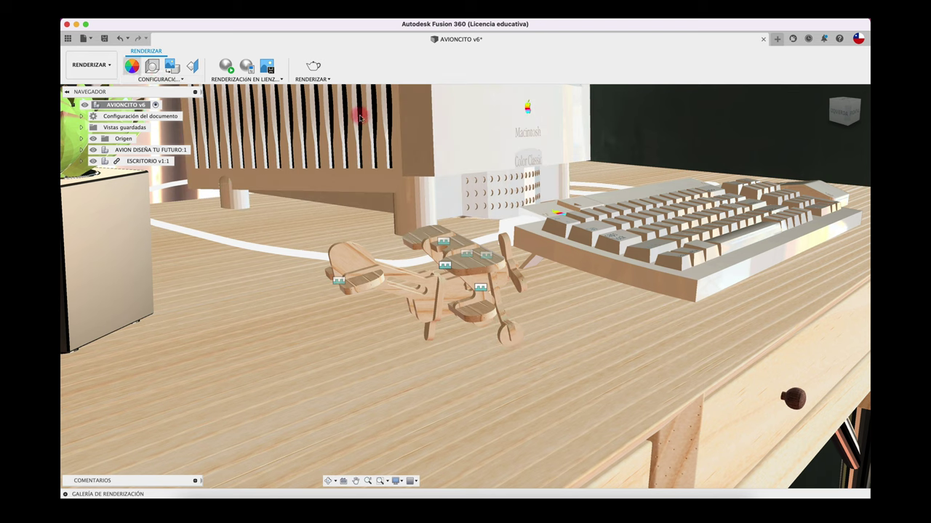
Download 3D Cherry – Unfinished and apply it to the propeller and top wing, removing body appearances.
{"action": "key", "text": "a"}
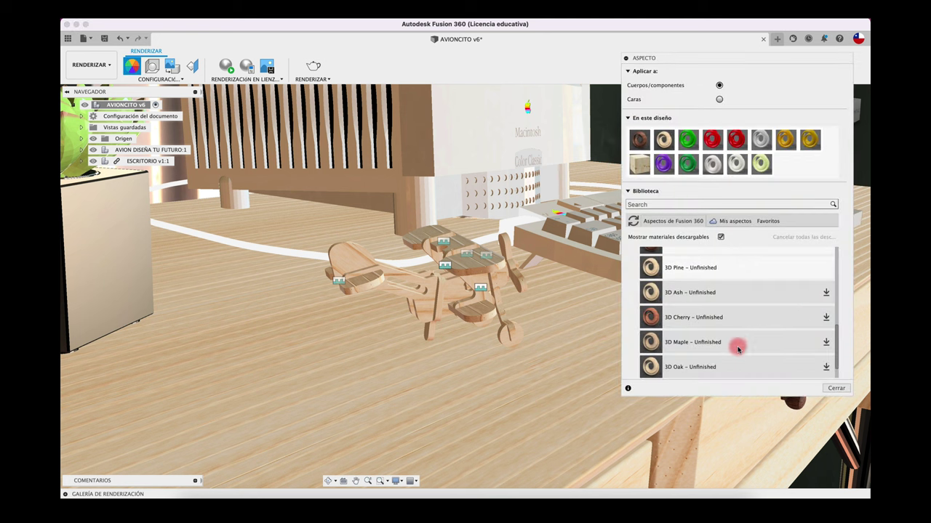
{"action": "left_click", "coordinate": [826, 317]}
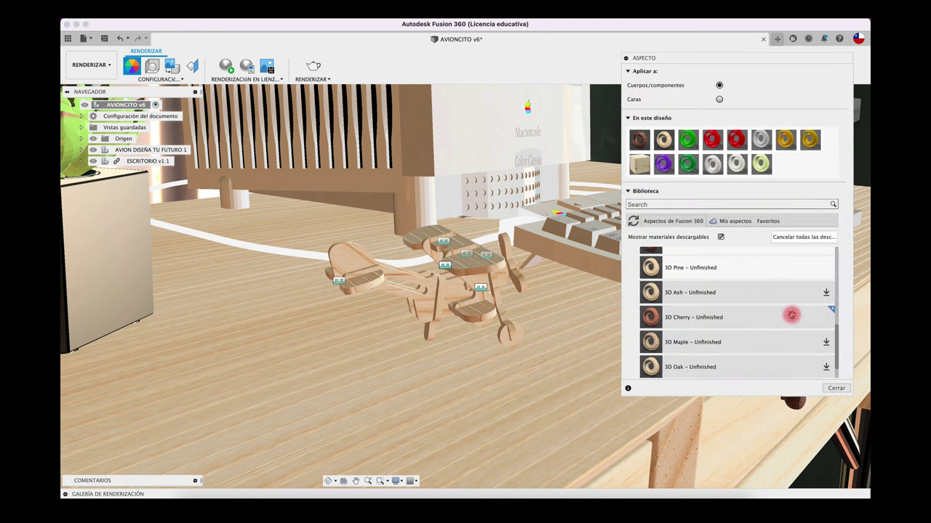
{"action": "left_click_drag", "start_coordinate": [791, 314], "coordinate": [513, 335]}
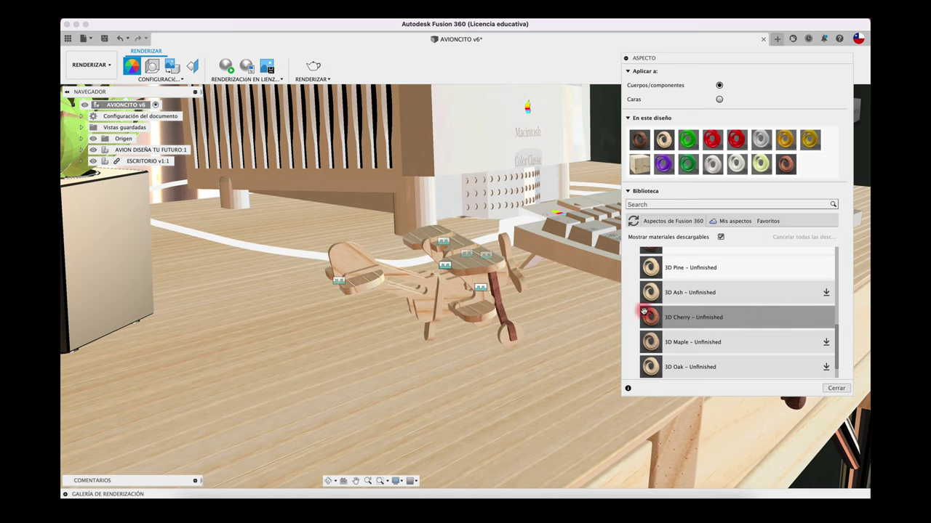
{"action": "left_click_drag", "start_coordinate": [634, 312], "coordinate": [503, 262]}
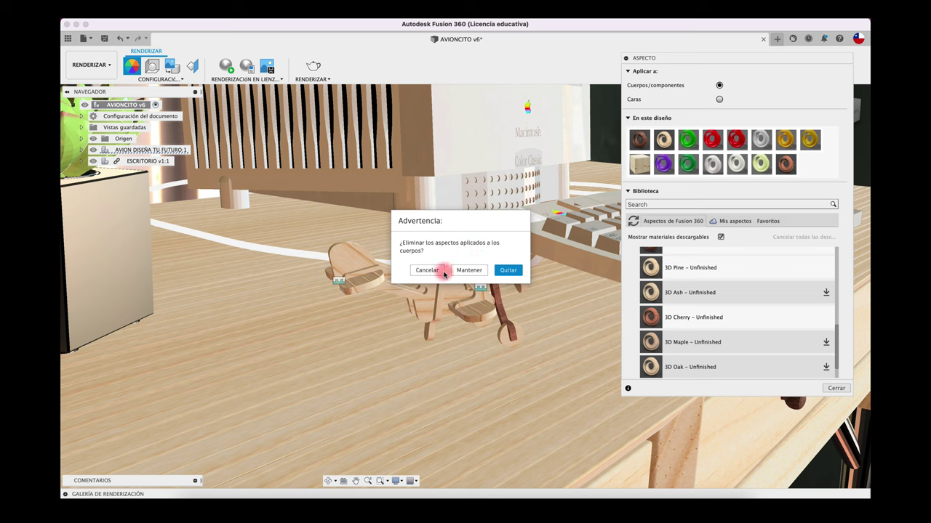
{"action": "left_click", "coordinate": [507, 270]}
Apply the cherry wood to the lower wing, landing gear struts, tail and remaining parts.
{"action": "left_click_drag", "start_coordinate": [651, 317], "coordinate": [473, 320]}
{"action": "mouse_move", "coordinate": [651, 318]}
{"action": "left_mouse_down"}
{"action": "mouse_move", "coordinate": [451, 299]}
{"action": "mouse_move", "coordinate": [410, 329]}
{"action": "mouse_move", "coordinate": [436, 336]}
{"action": "left_mouse_up"}
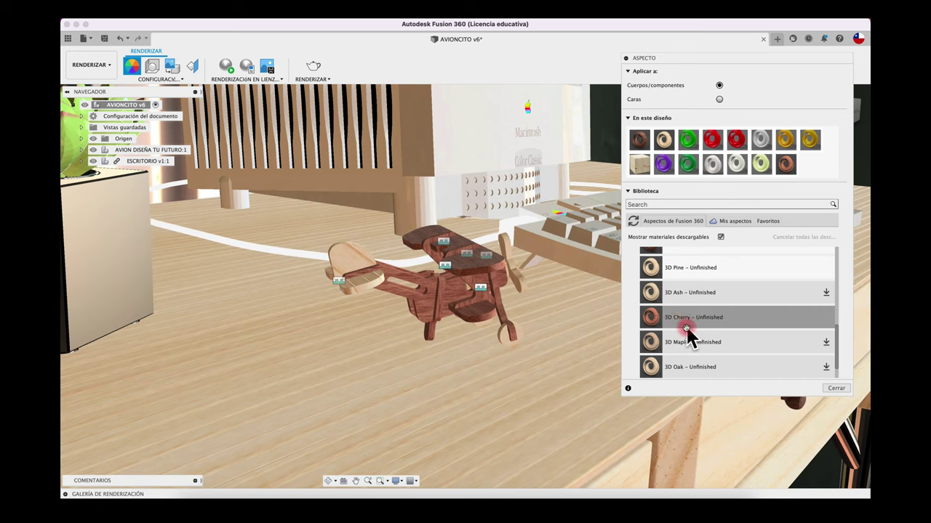
{"action": "left_click_drag", "start_coordinate": [687, 333], "coordinate": [509, 336]}
{"action": "left_click_drag", "start_coordinate": [652, 317], "coordinate": [472, 304]}
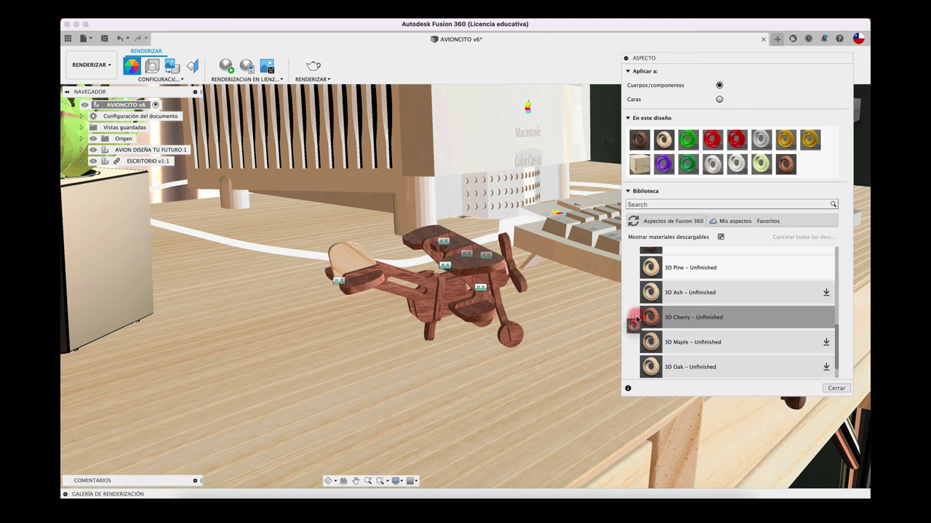
{"action": "left_click_drag", "start_coordinate": [639, 317], "coordinate": [358, 256]}
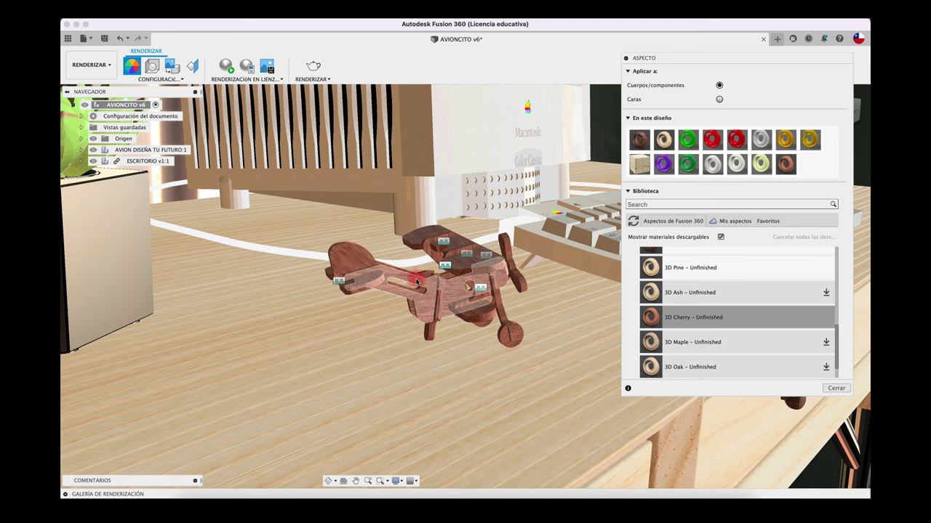
{"action": "scroll", "coordinate": [576, 306], "scroll_direction": "up", "scroll_amount": 3}
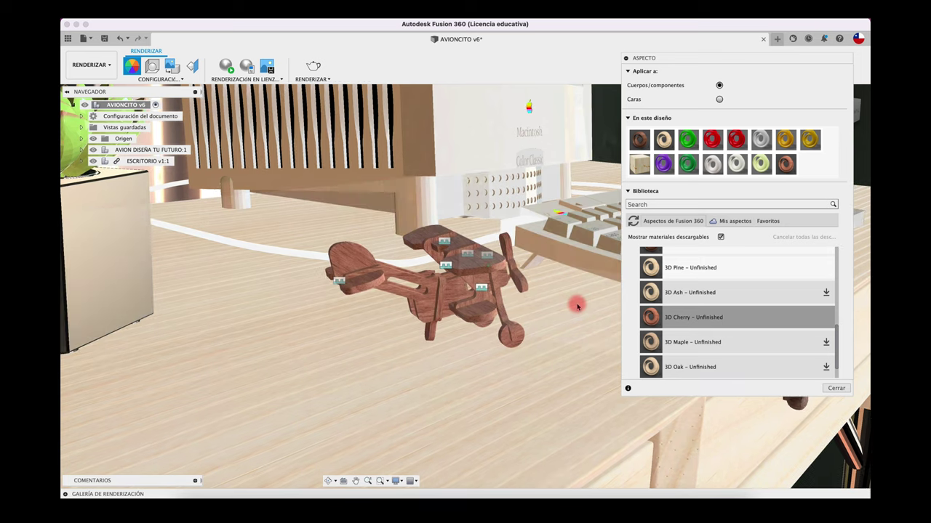
{"action": "scroll", "coordinate": [577, 306], "scroll_direction": "up", "scroll_amount": 3}
{"action": "scroll", "coordinate": [576, 306], "scroll_direction": "up", "scroll_amount": 3}
{"action": "middle_click_drag", "start_coordinate": [577, 307], "coordinate": [626, 308]}
{"action": "mouse_move", "coordinate": [626, 308]}
{"action": "left_mouse_down"}
{"action": "mouse_move", "coordinate": [381, 273]}
{"action": "mouse_move", "coordinate": [344, 285]}
{"action": "left_mouse_up"}
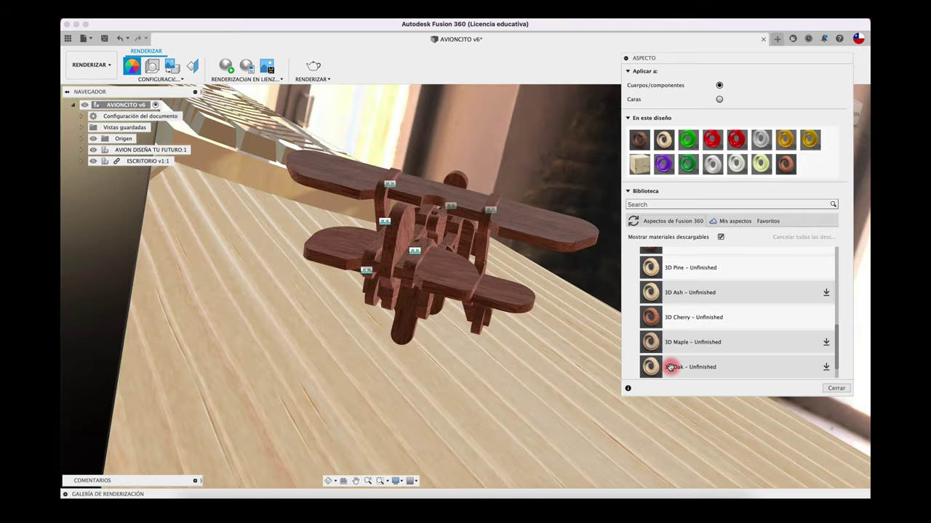
{"action": "left_click", "coordinate": [829, 387]}
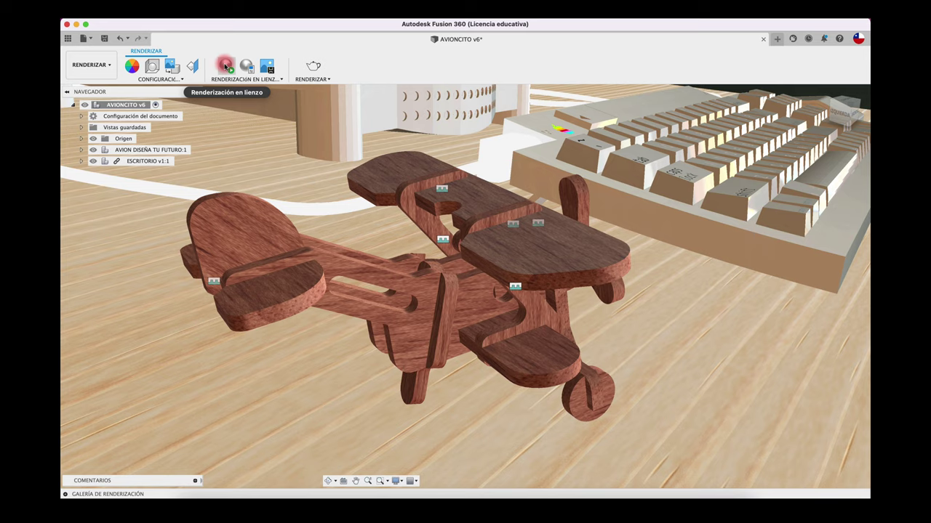
Start an in-canvas render of the cherry-wood airplane on the desk.
{"action": "left_click", "coordinate": [226, 66]}
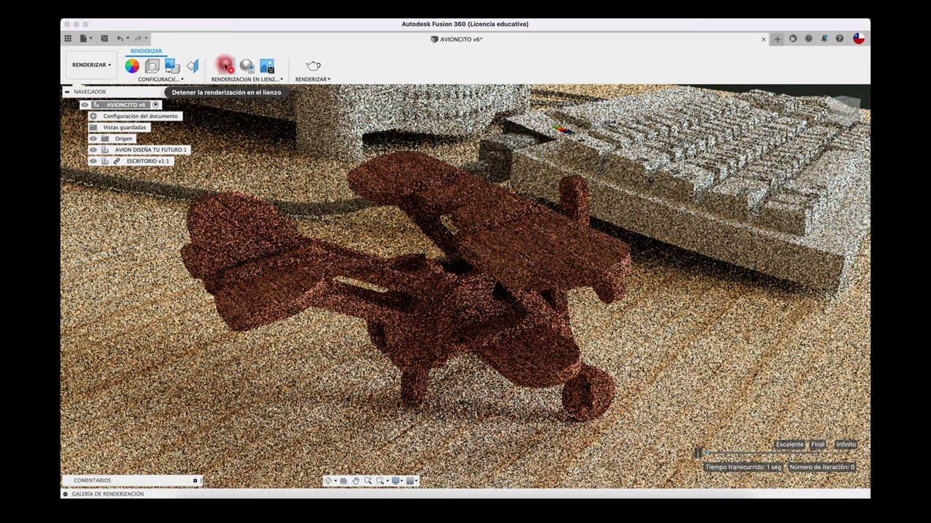